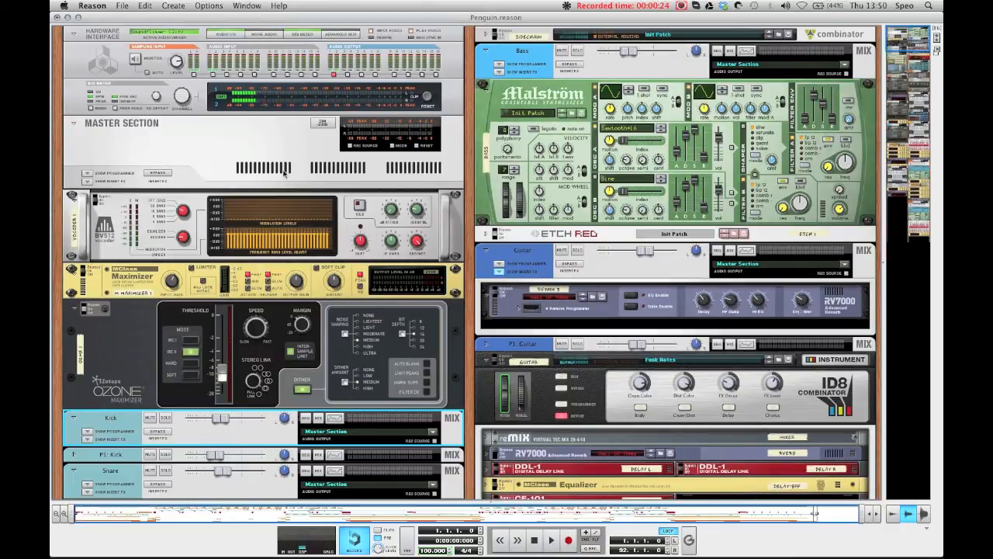
Step: Set the loop's right locator to bar 11 in the sequencer and play the song's opening section
left_click(249, 156)
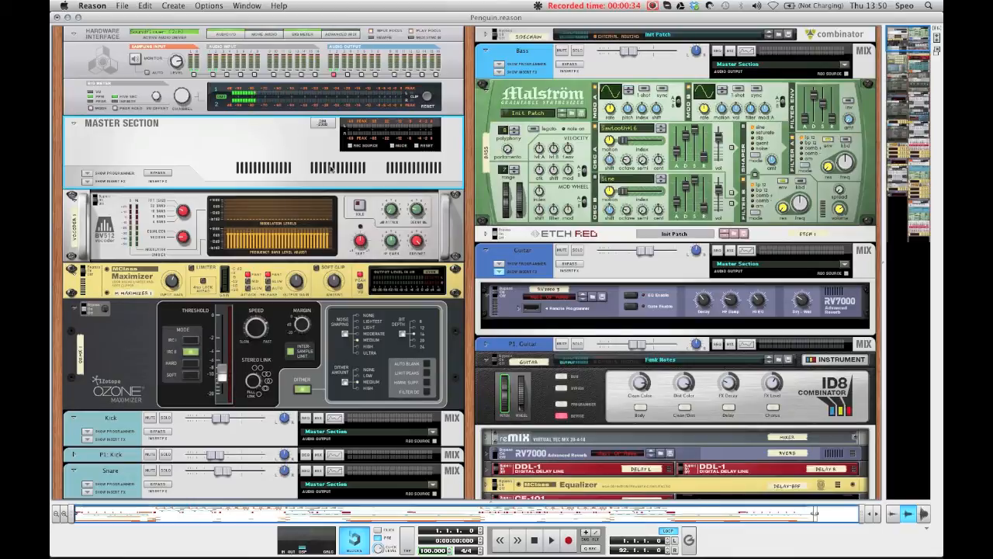
key("F7")
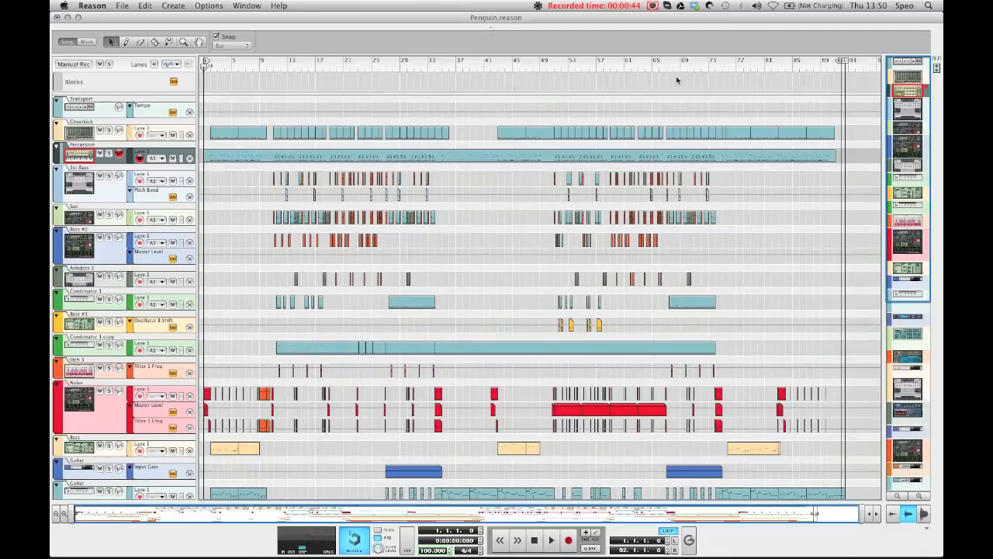
left_click(271, 69, "alt")
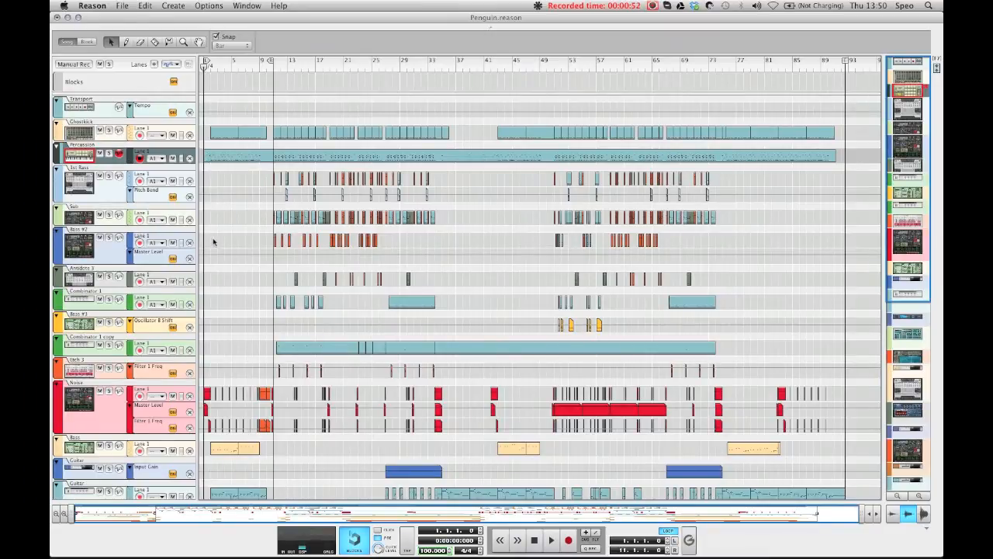
key("space")
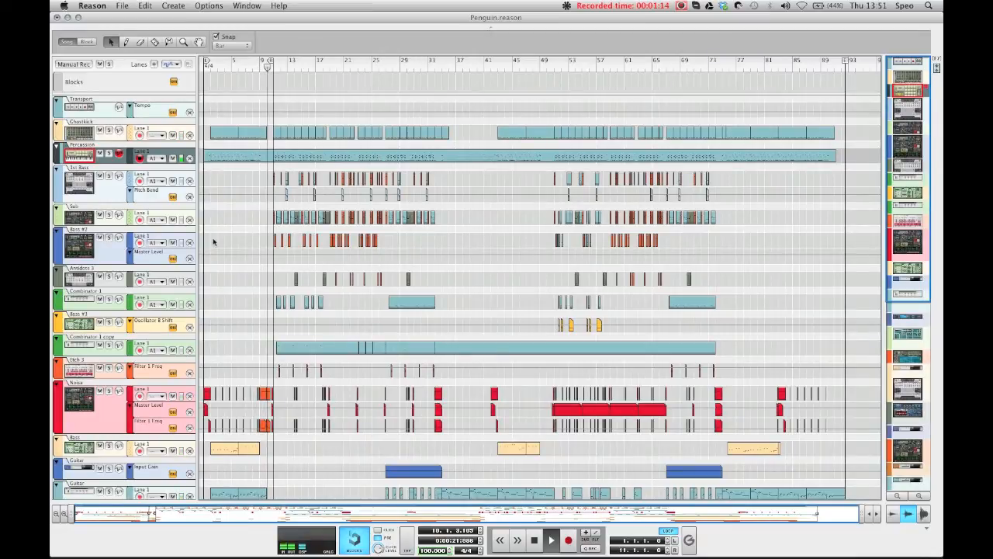
key("space")
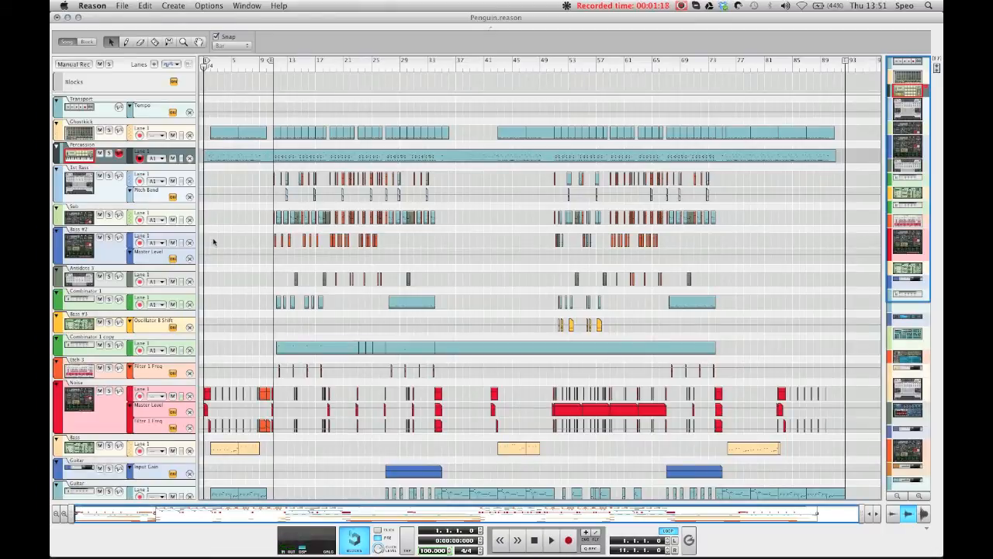
Step: Open the Percussion clip for editing and select the Drum 1 note at the start of bar 2
double_click(218, 158)
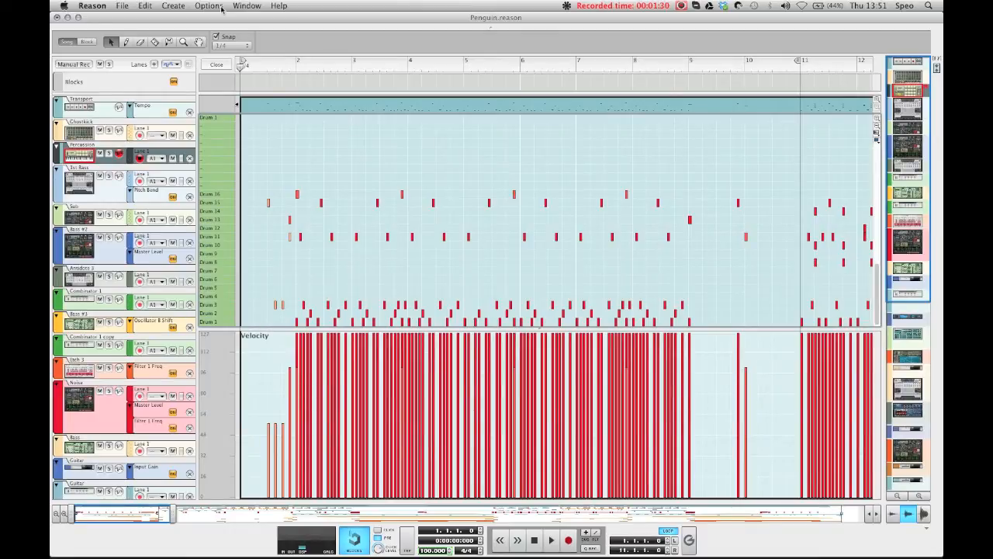
left_click(217, 64)
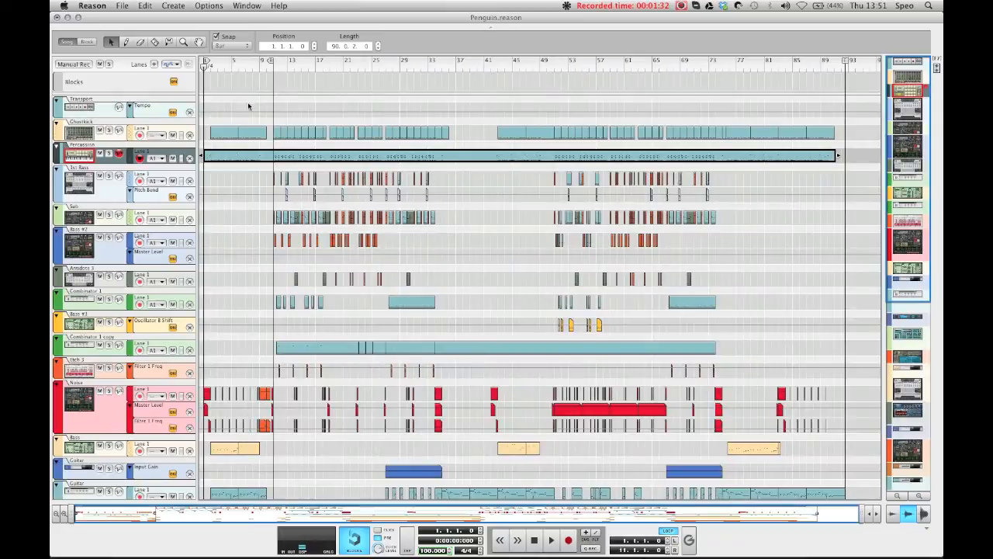
left_click(240, 113)
double_click(255, 158)
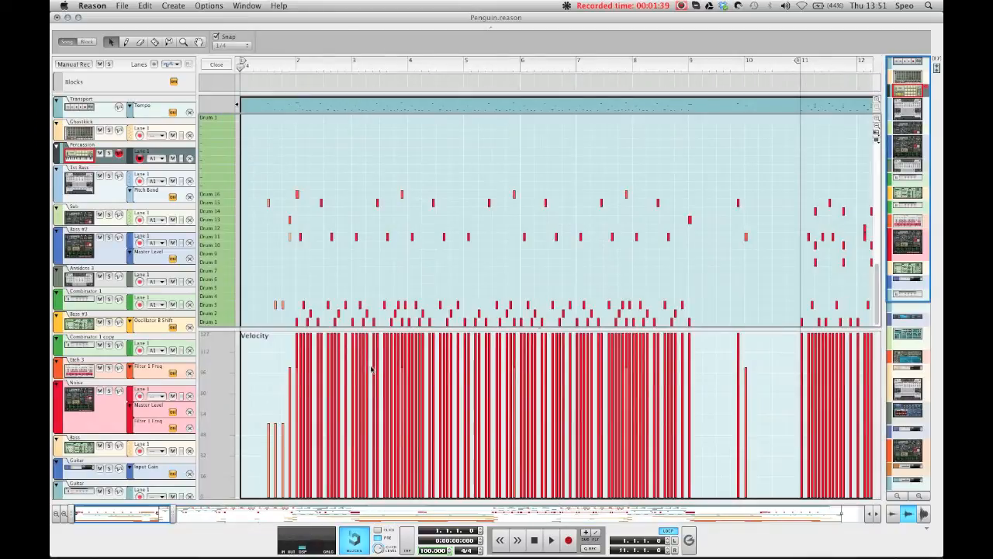
left_click(297, 322)
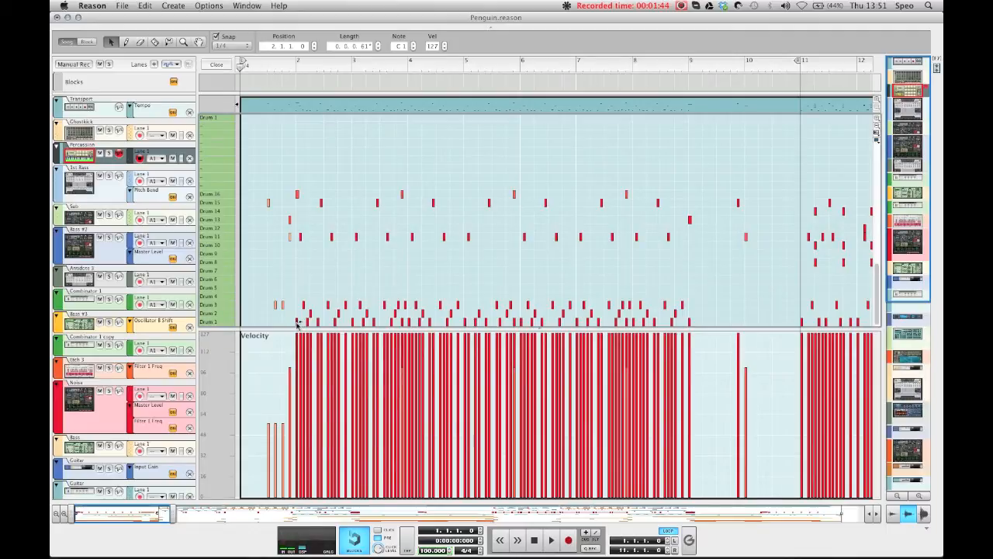
Step: Toggle link group D on the Drum 1 and Drum 5 pads of the Kong in the rack
key("F6")
scroll(297, 322, "down", 10)
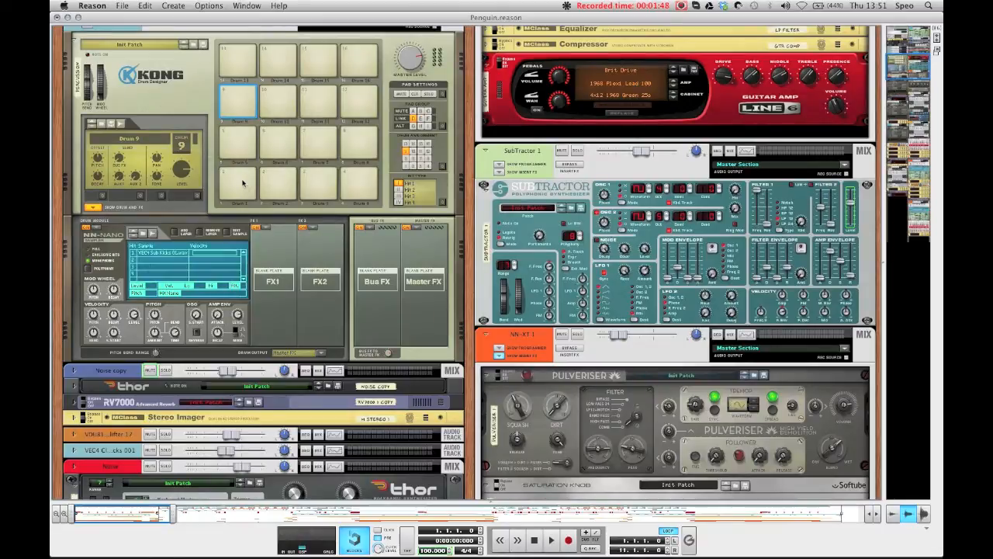
left_click(245, 180)
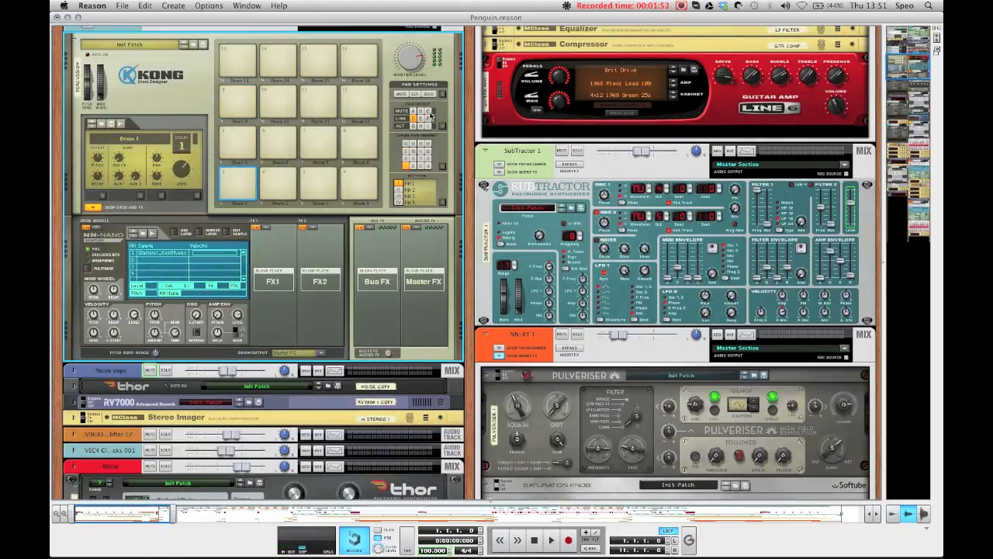
left_click(414, 119)
left_click(230, 153)
left_click(414, 119)
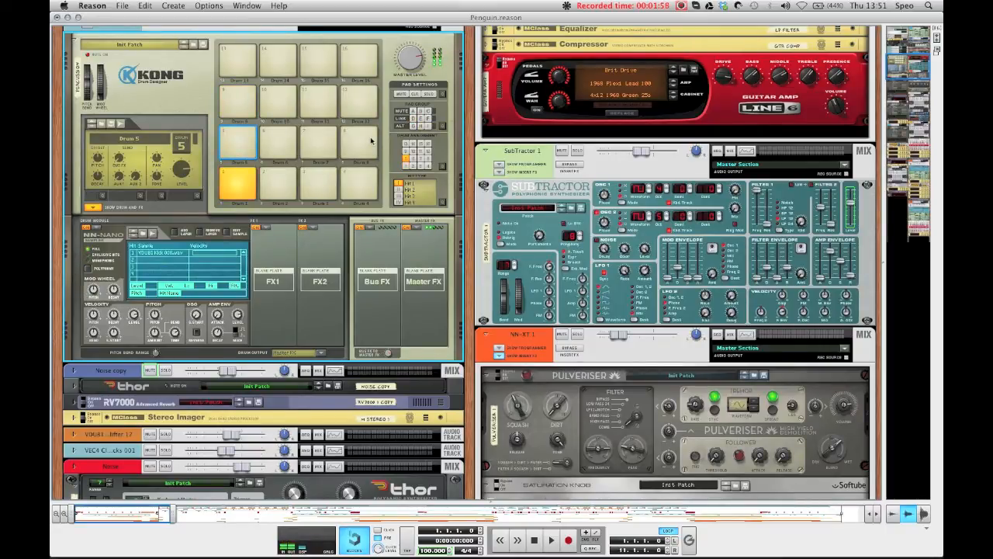
Step: Audition the linked kick pads Drum 9, Drum 5 and Drum 1 on the Kong
left_click(232, 105)
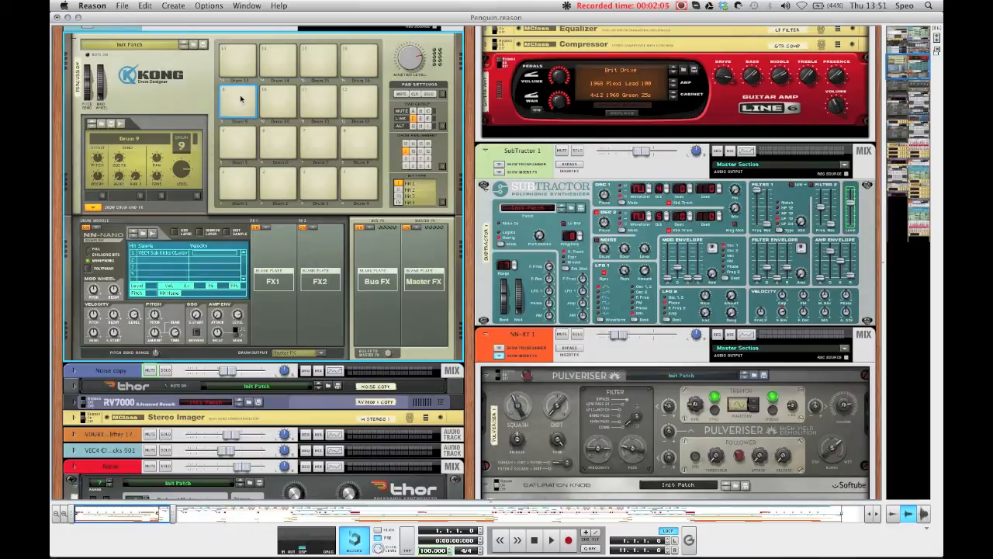
left_click(240, 99)
left_click(238, 143)
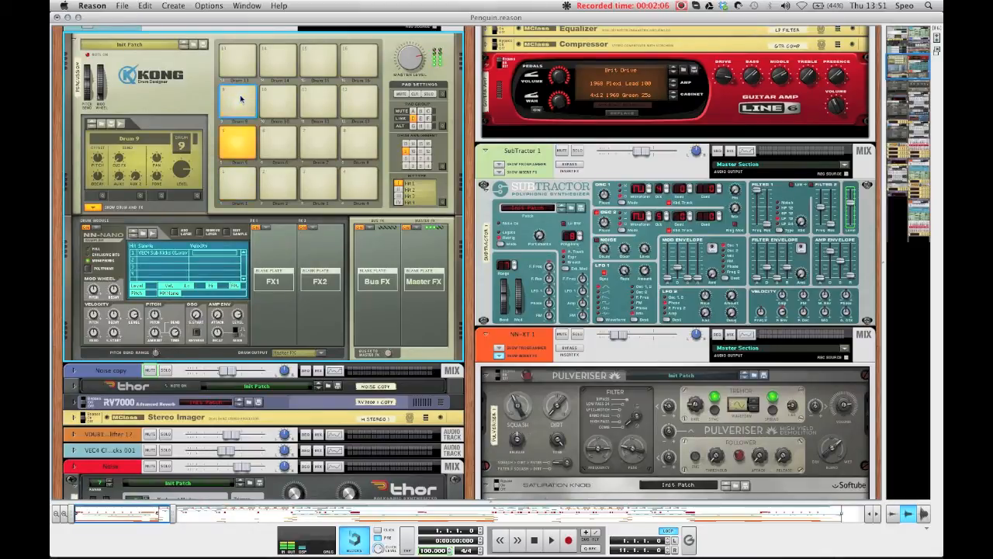
left_click(239, 183)
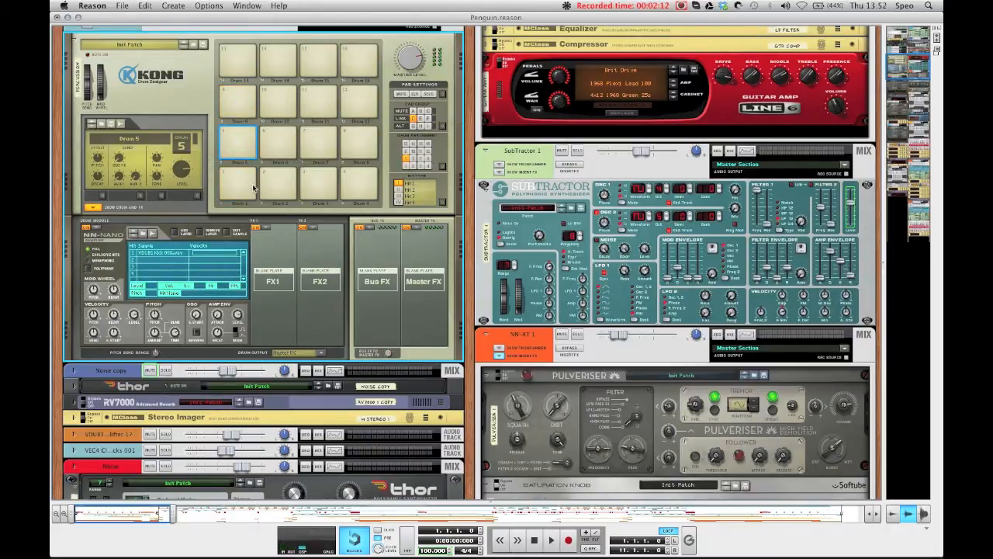
Step: Show the Kick channel's insert effects to view its MClass Equalizer curve, and hide them again
scroll(68, 288, "up", 5)
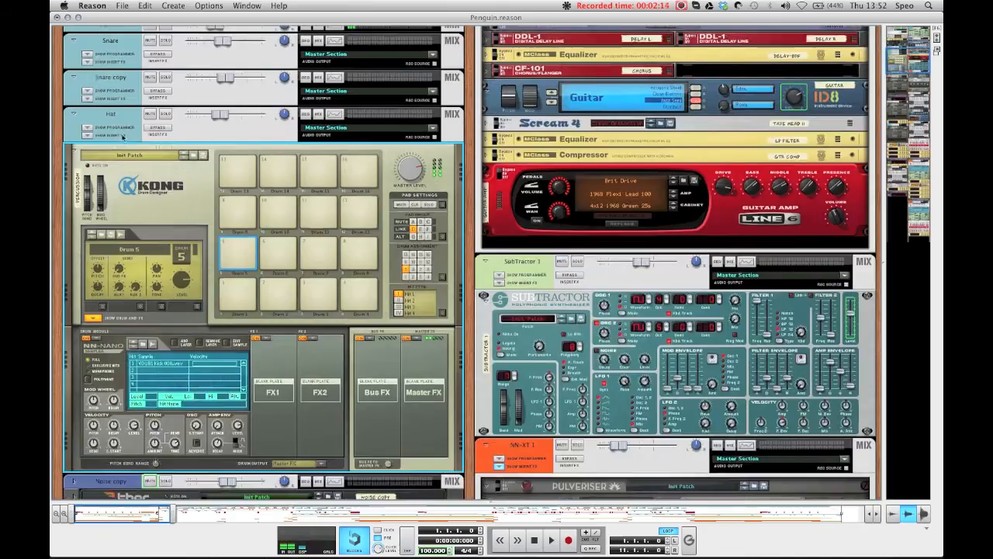
left_click(86, 158)
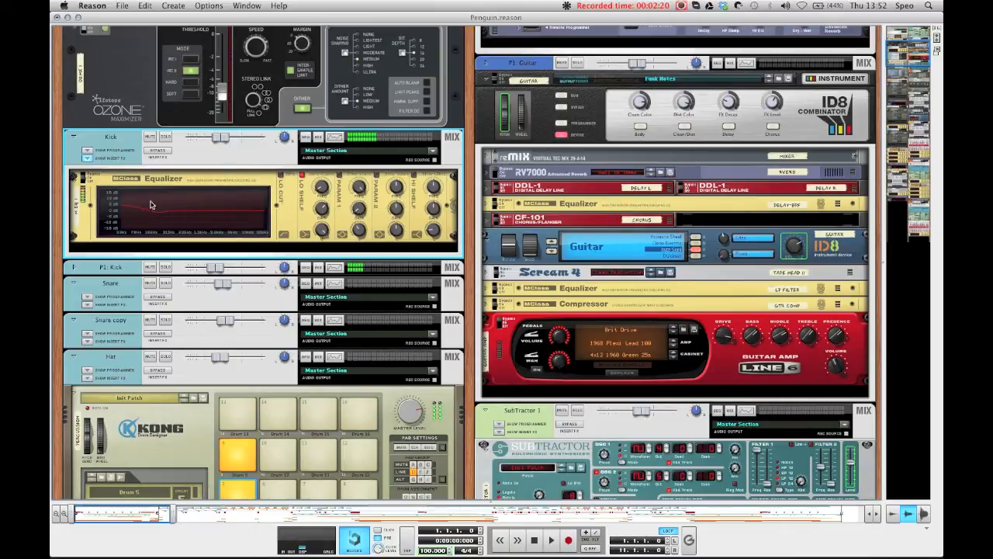
left_click(87, 158)
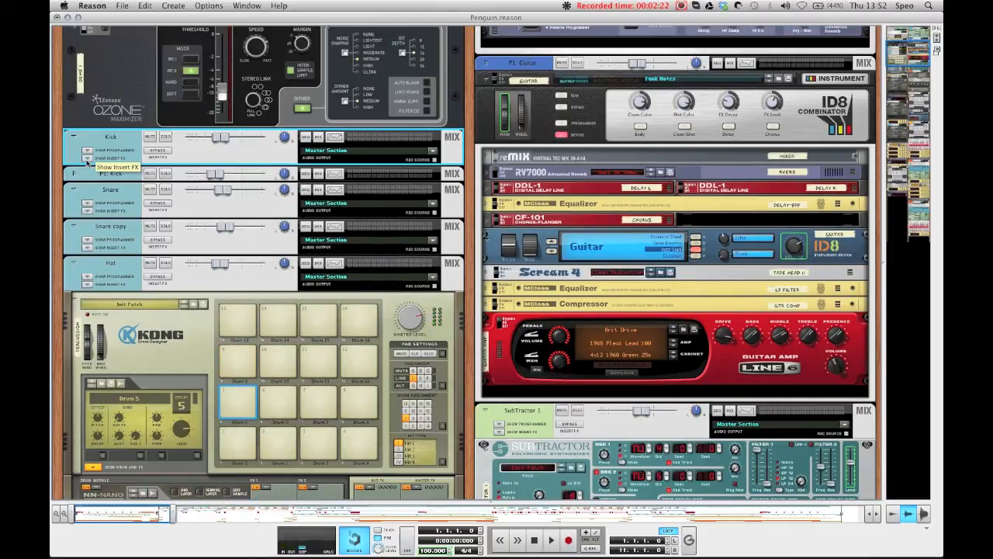
Step: Examine the Kick and P1: Kick channel strips in the main mixer and select the P1: Kick channel
key("F5")
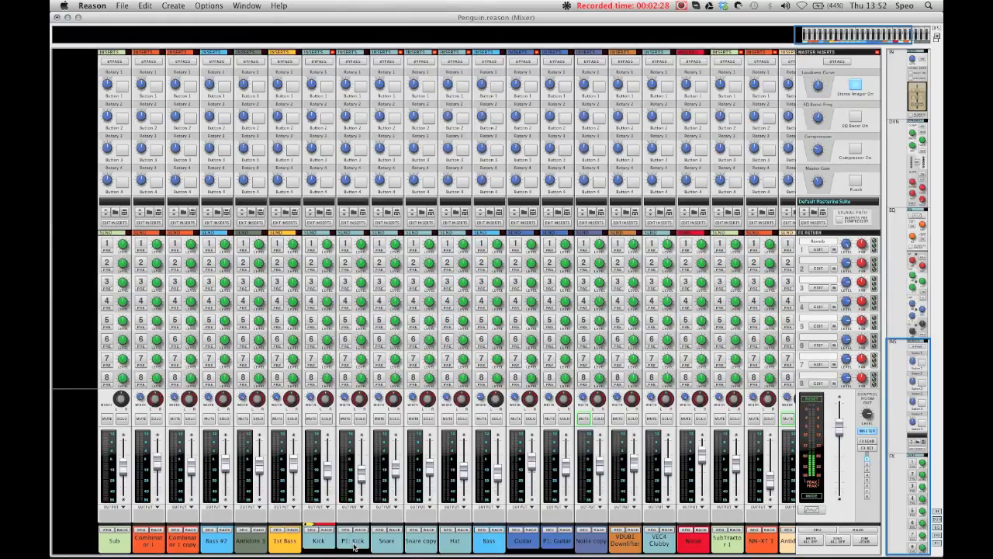
scroll(349, 542, "up", 8)
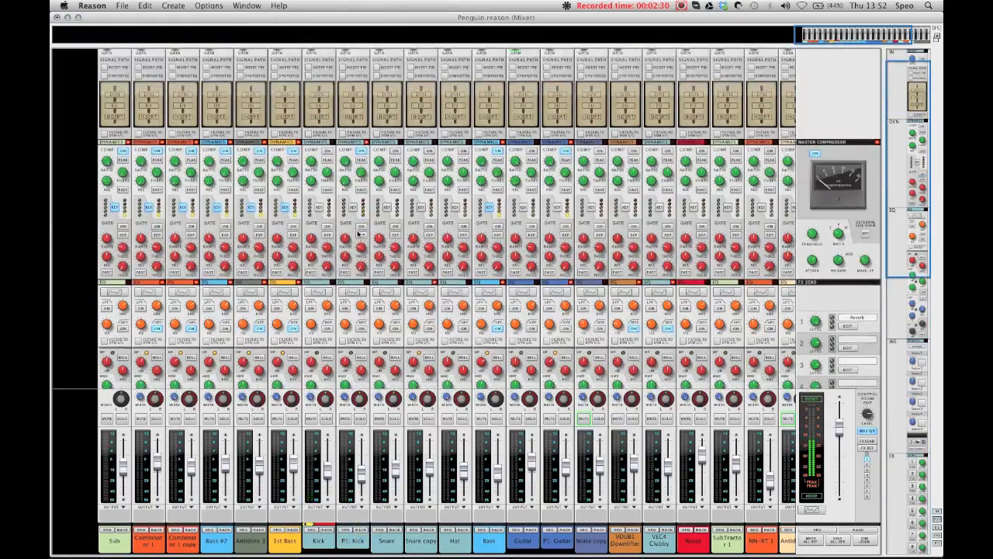
scroll(320, 185, "down", 8)
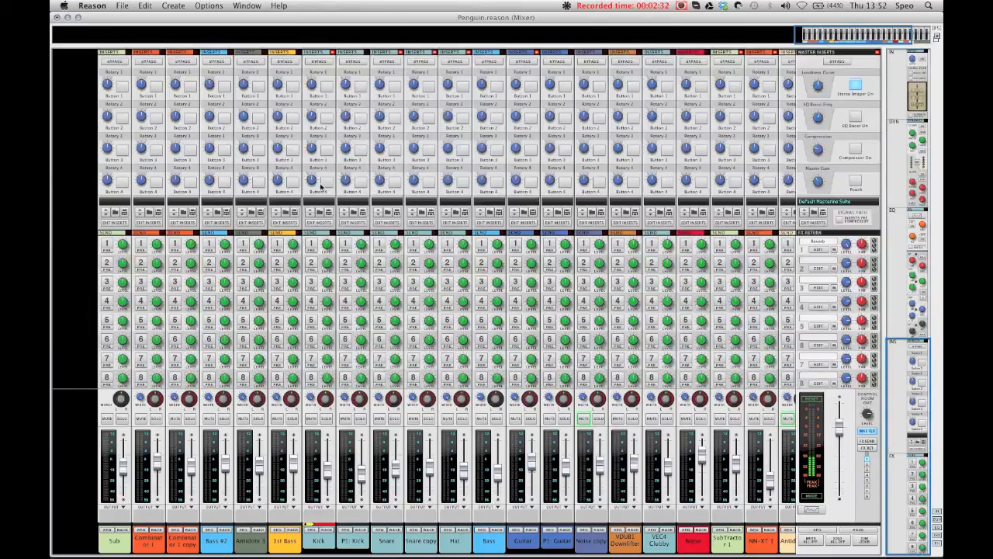
scroll(320, 348, "up", 8)
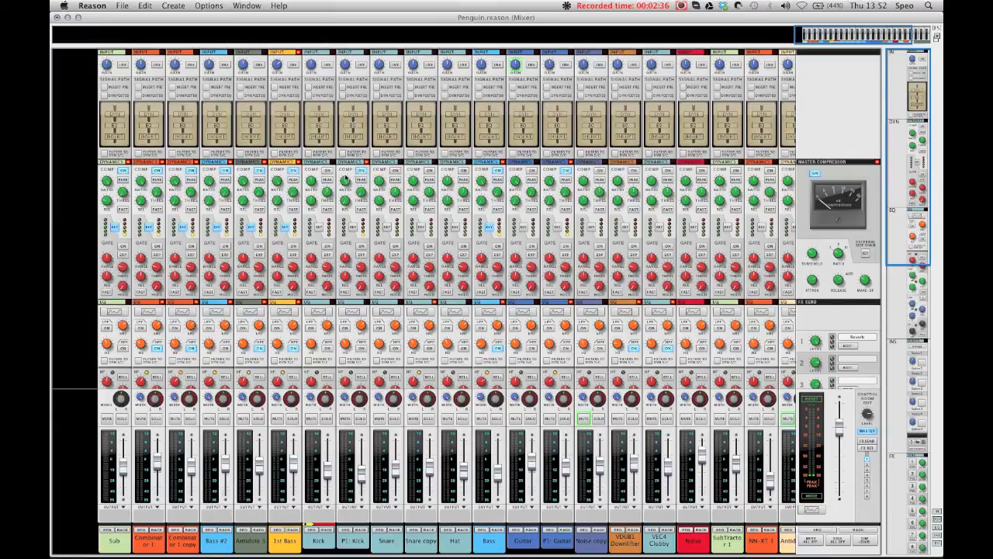
left_click(341, 182)
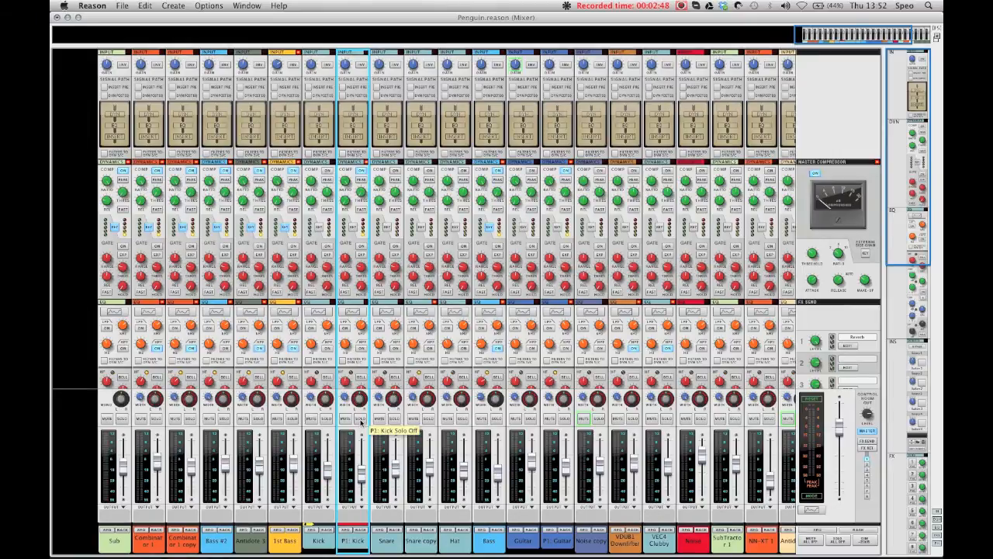
Step: Audition the P1: Kick channel alone and compare the mix without it by toggling its solo and mute
scroll(359, 422, "down", 10)
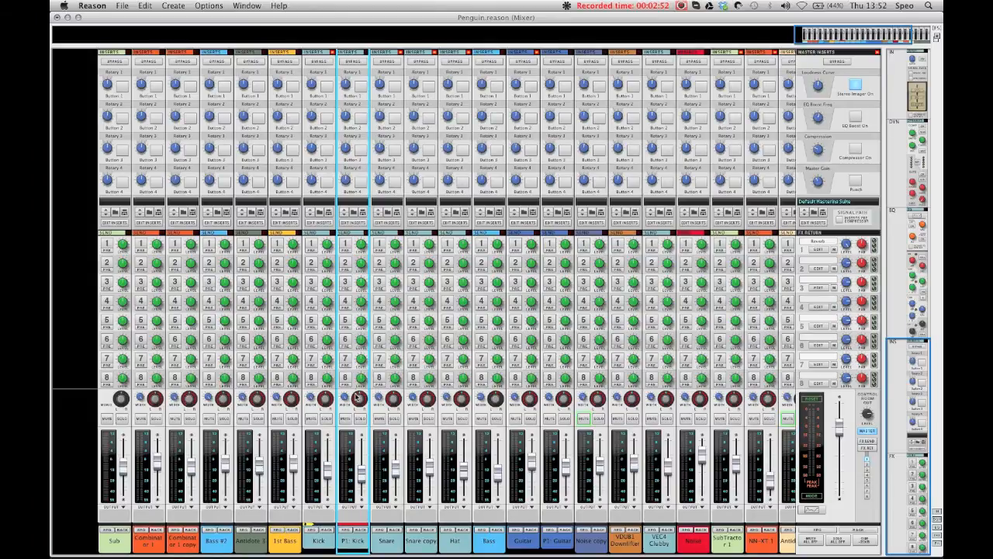
scroll(358, 397, "up", 2)
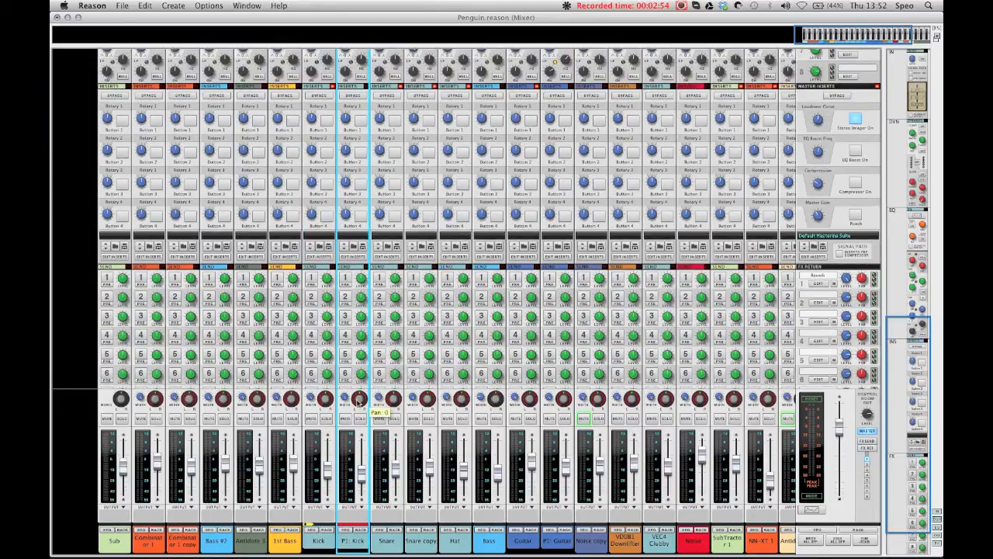
scroll(359, 400, "up", 6)
scroll(358, 399, "down", 8)
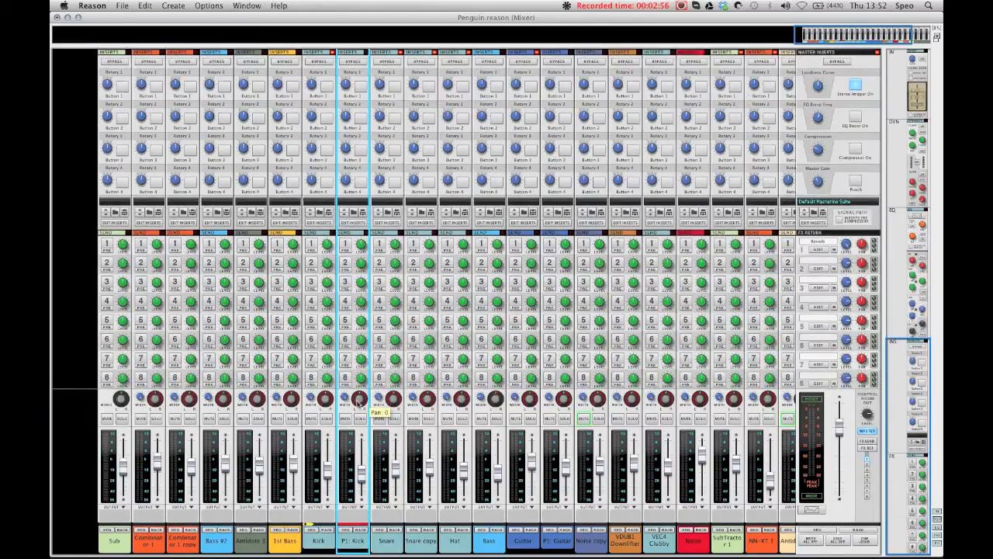
left_click(360, 419)
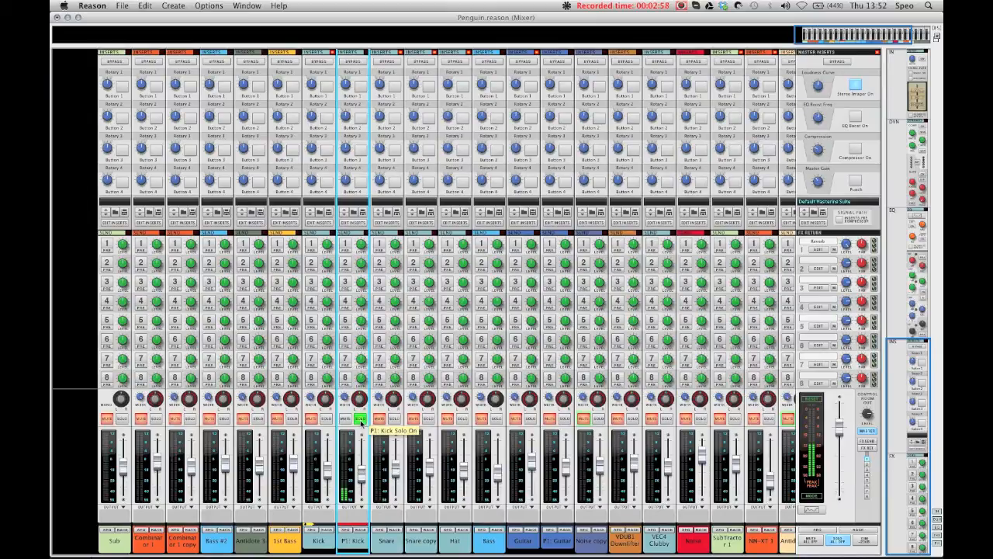
left_click(360, 419)
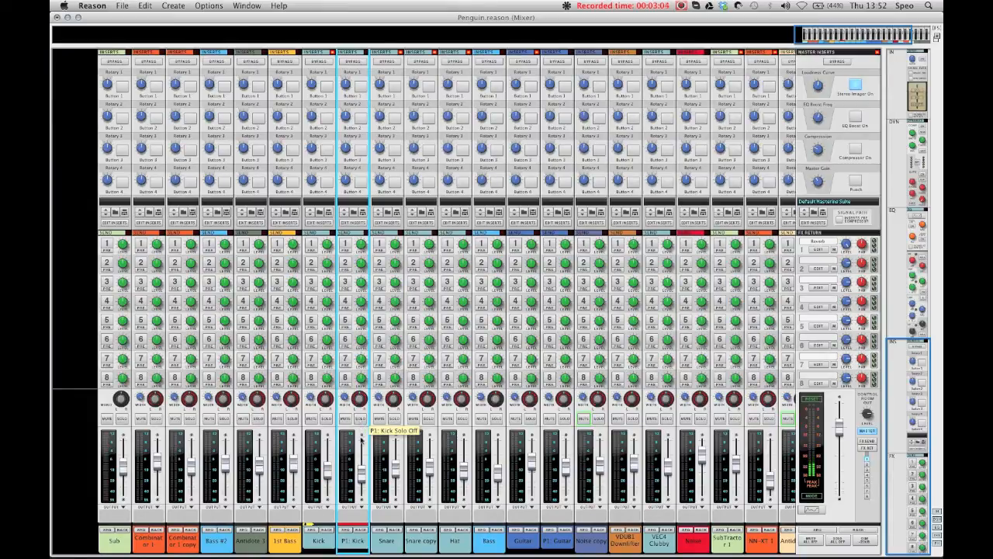
left_click(344, 419)
left_click(345, 419)
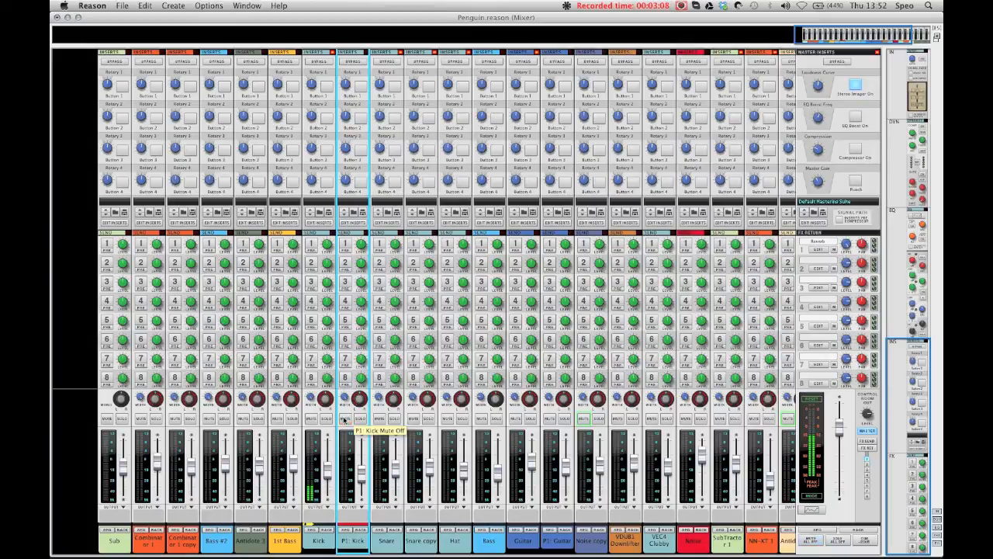
left_click(343, 419)
left_click(344, 419)
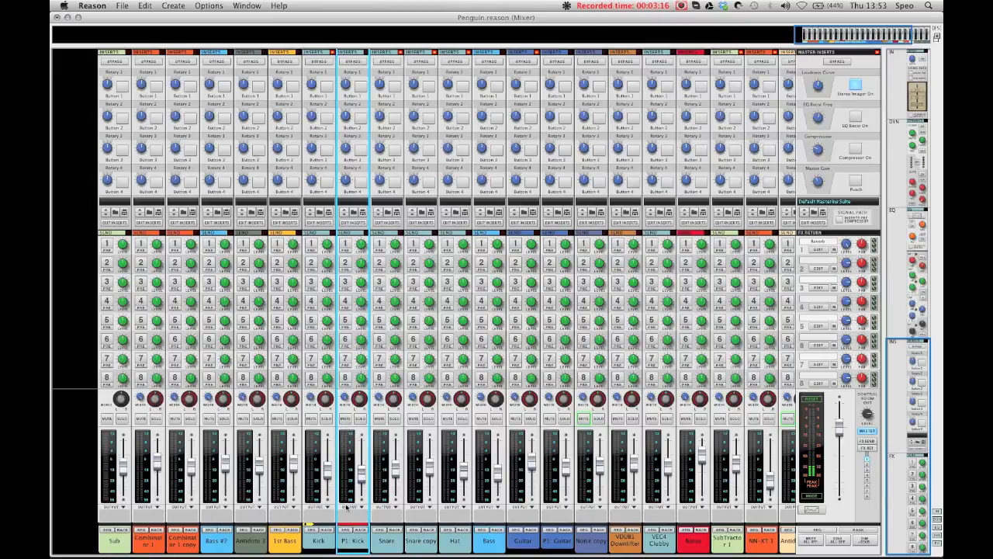
Step: Raise the P1: Kick channel's fader level to about -8.49 dB
mouse_move(361, 476)
left_mouse_down()
mouse_move(361, 460)
mouse_move(363, 477)
mouse_move(364, 469)
left_mouse_up()
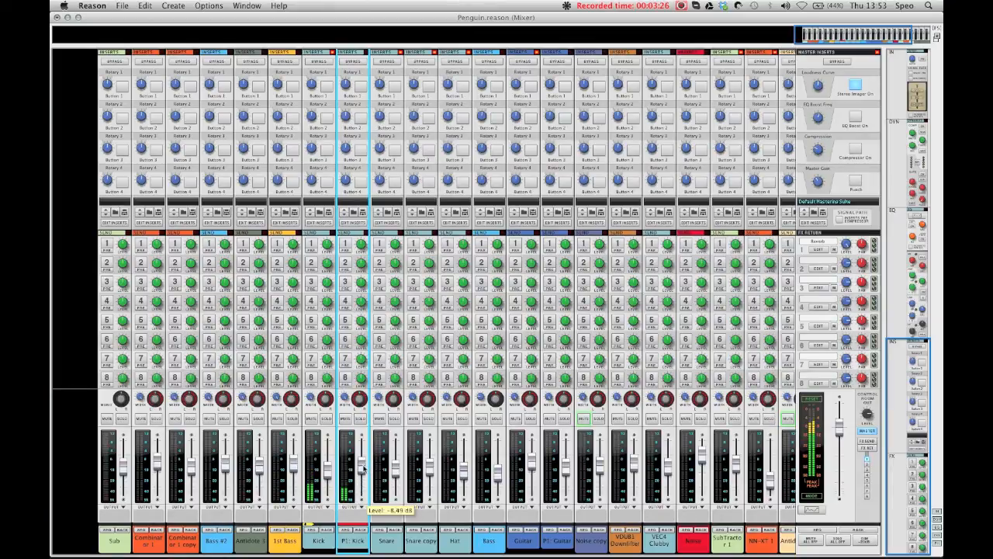
scroll(362, 466, "up", 10)
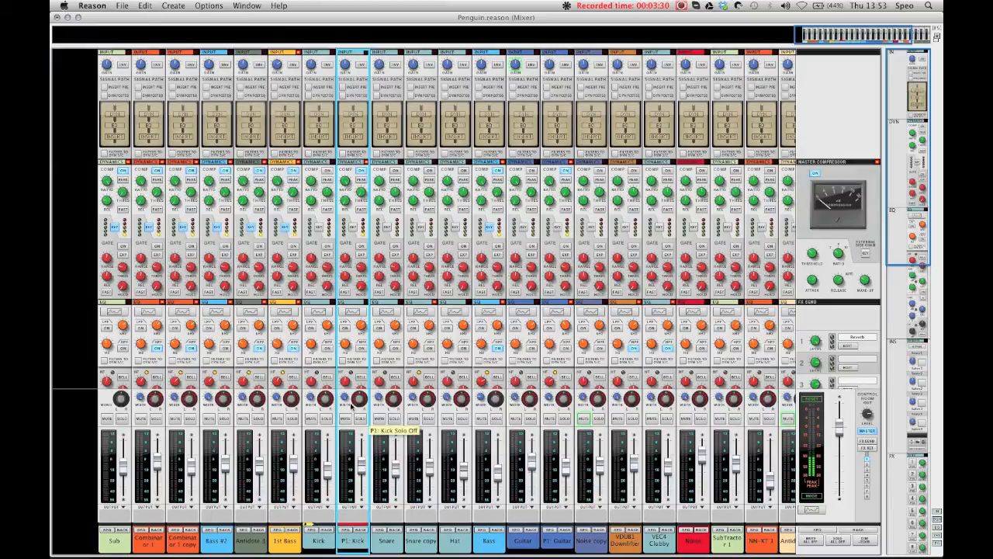
scroll(489, 233, "down", 5)
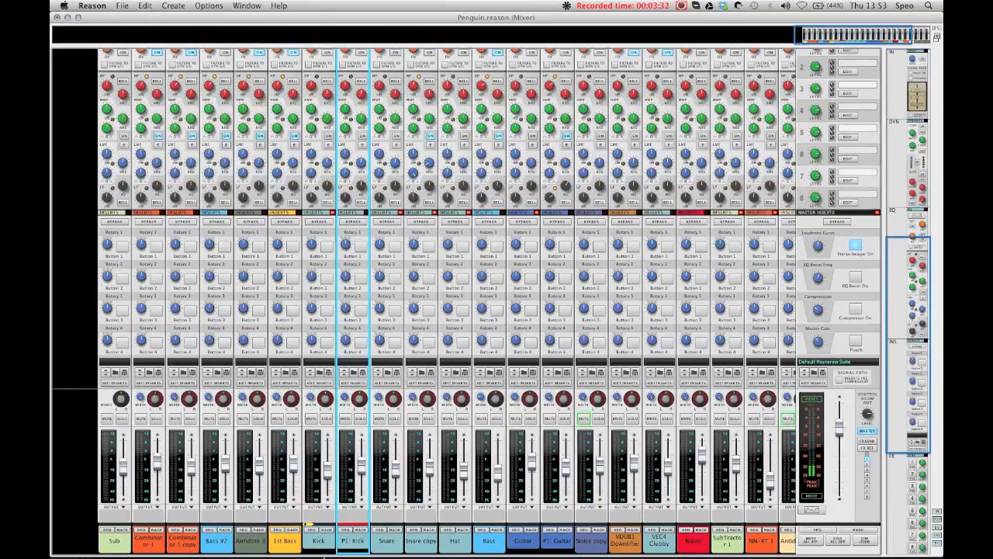
scroll(321, 543, "up", 10)
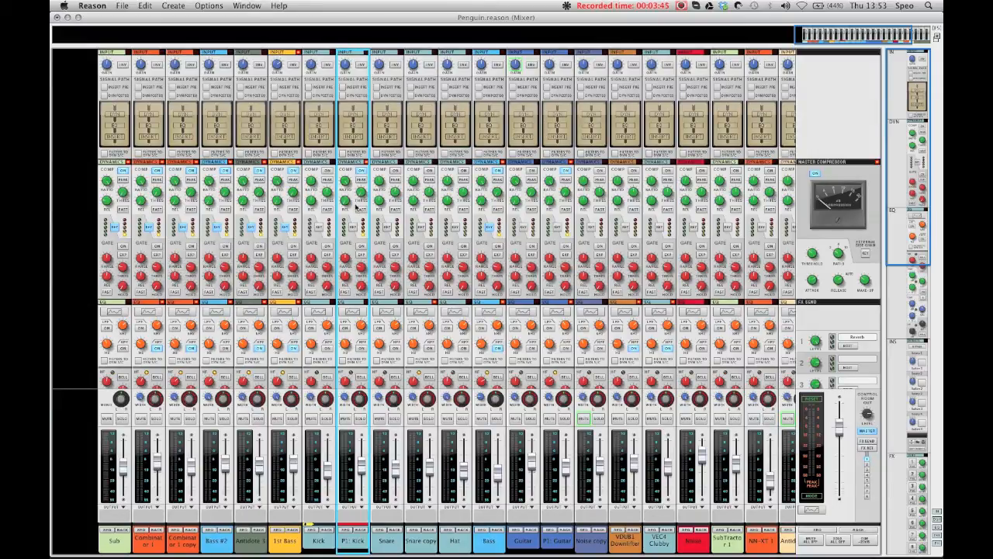
scroll(356, 214, "down", 10)
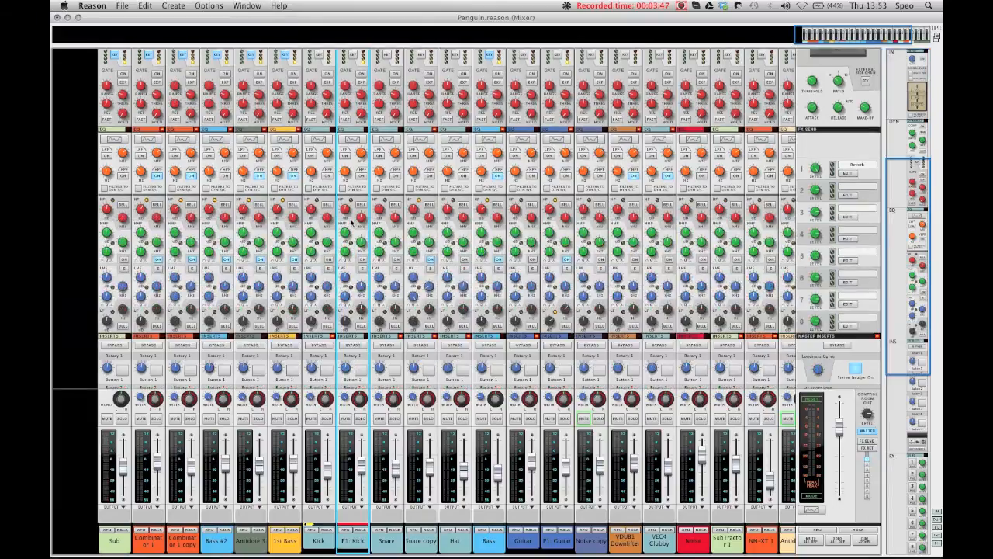
Step: Check the kick channels' dynamics and EQ sections in the mixer, and audition a Drum 2 note in the Percussion clip
scroll(352, 225, "up", 10)
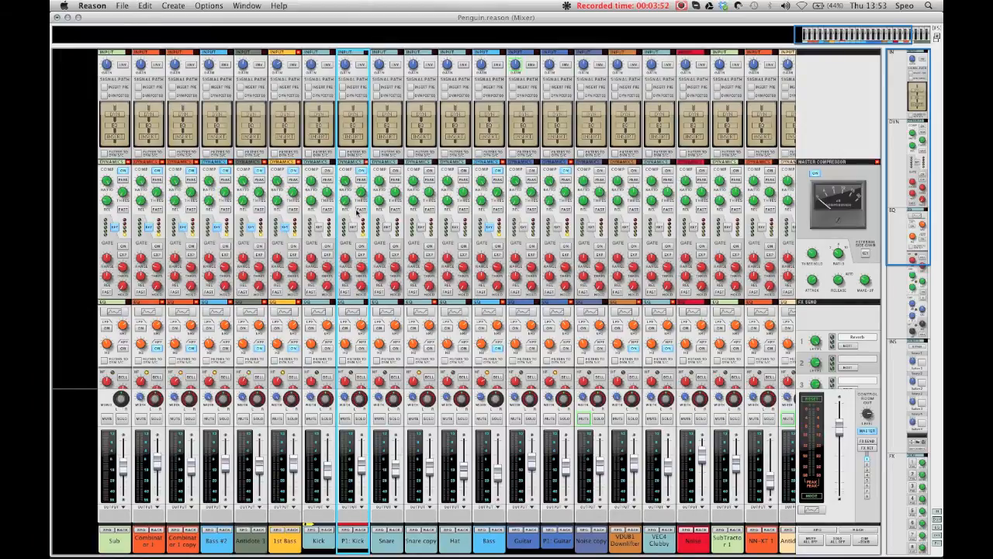
scroll(314, 300, "down", 5)
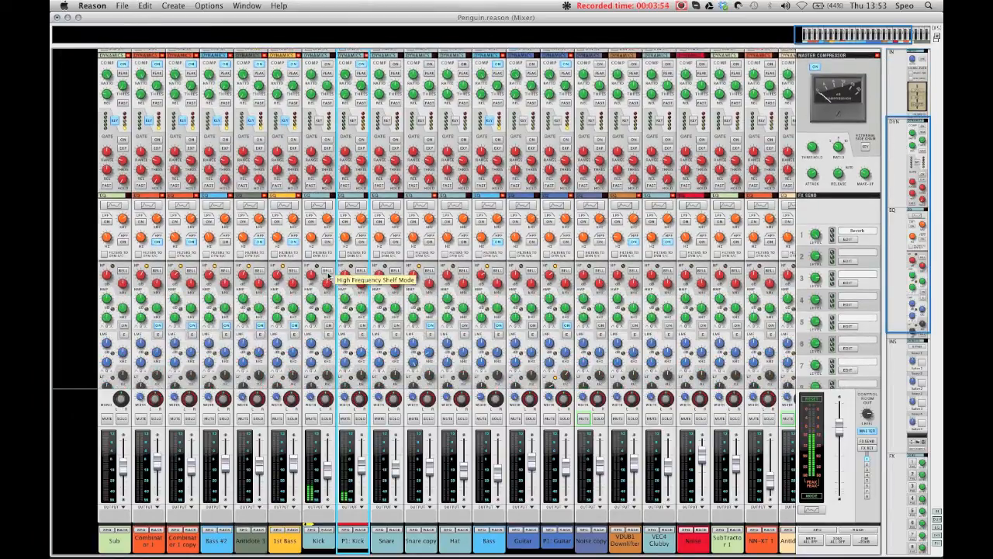
key("F7")
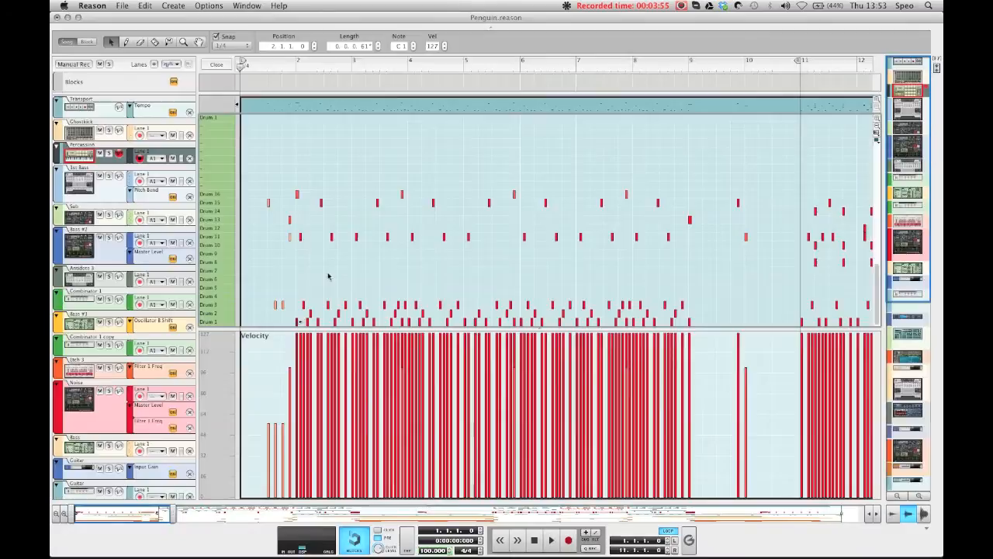
left_click(281, 252)
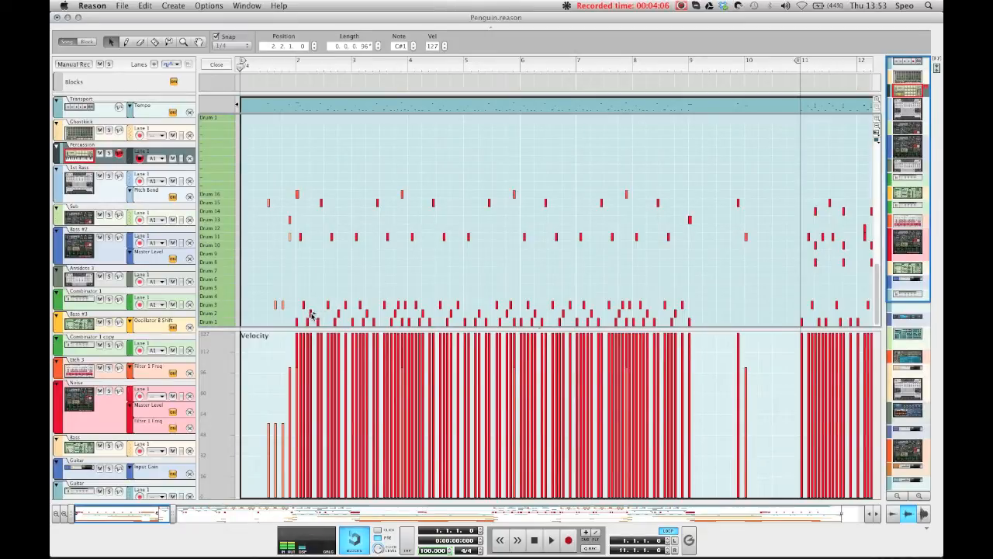
Step: Select the Drum 2 pad in the rack's Kong device to view its NN-Nano sample settings
key("F6")
scroll(297, 301, "down", 3)
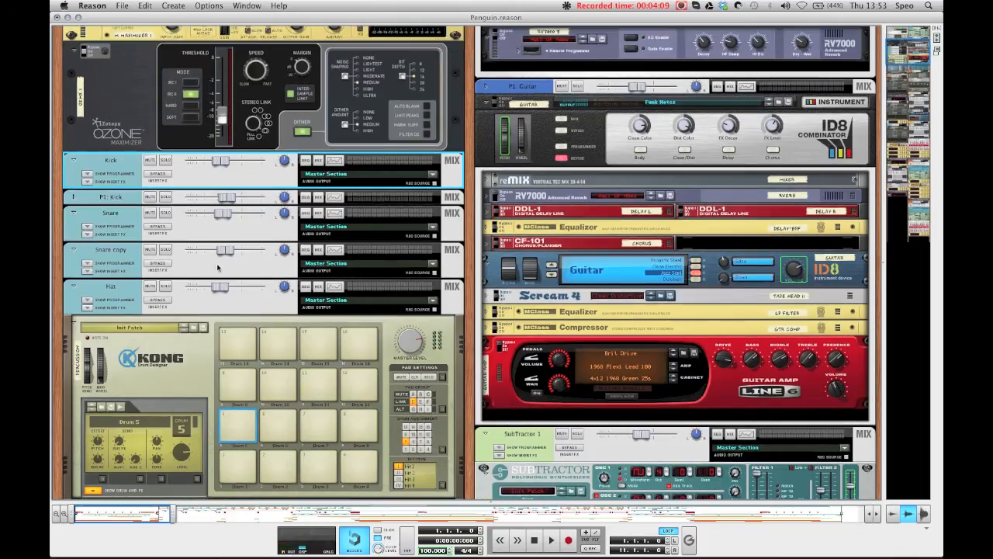
left_click(291, 347)
scroll(290, 347, "down", 2)
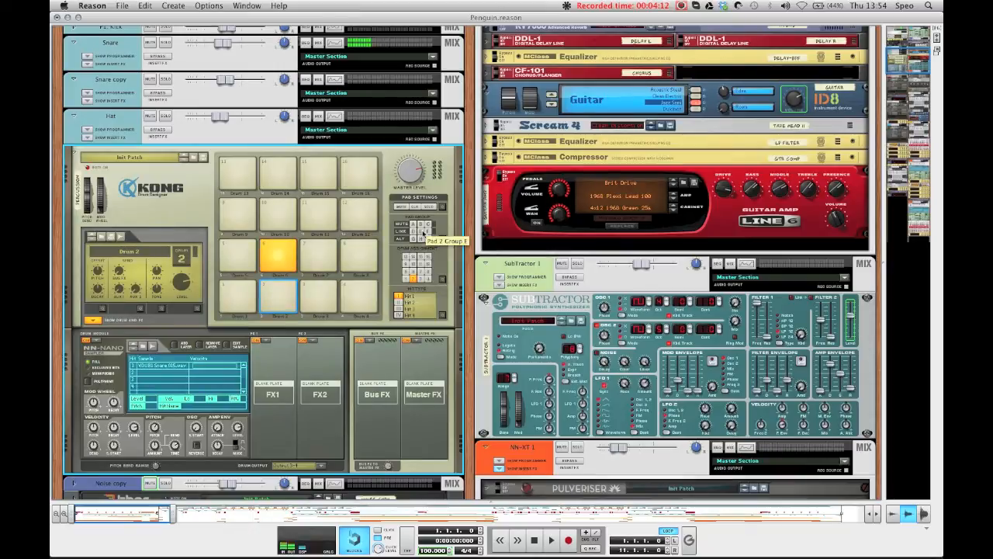
Step: Show the Snare channel's insert effects and examine its Scream 4 and MClass Equalizer settings
scroll(68, 139, "up", 4)
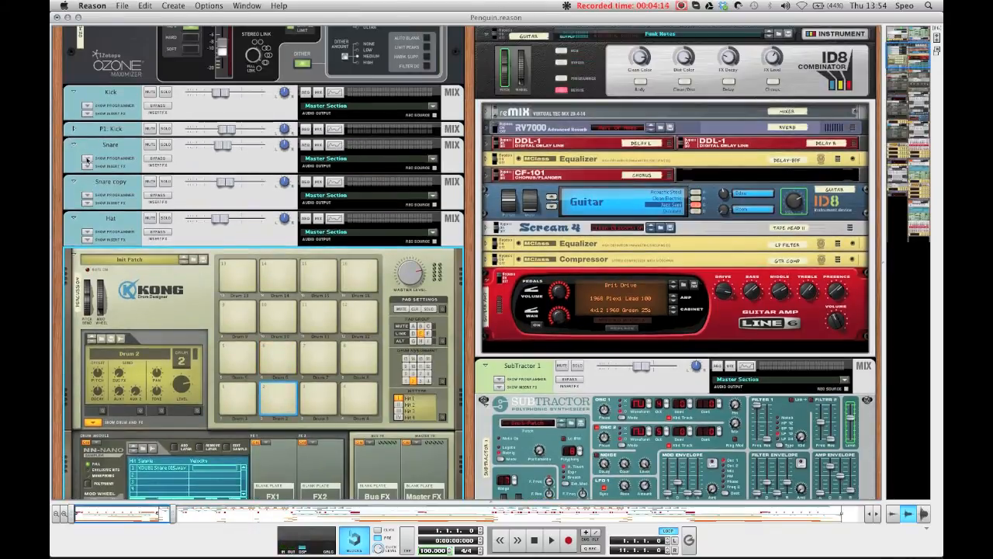
left_click(87, 165)
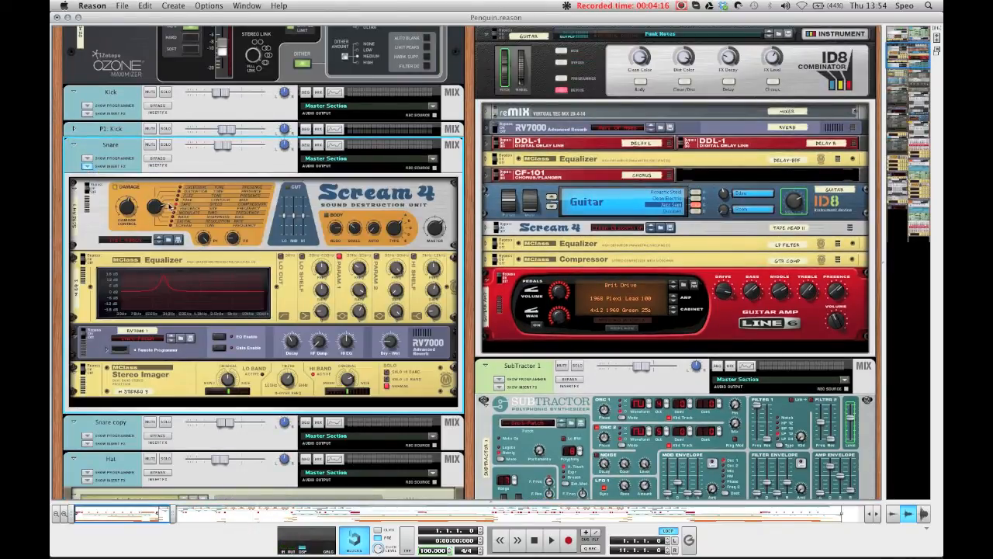
left_click(87, 185)
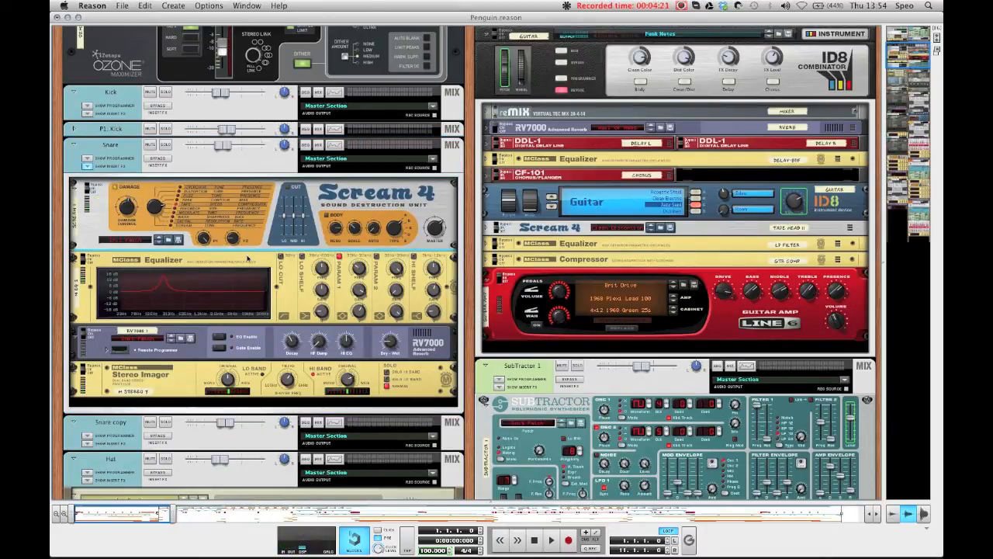
scroll(200, 221, "down", 5)
left_click(357, 167)
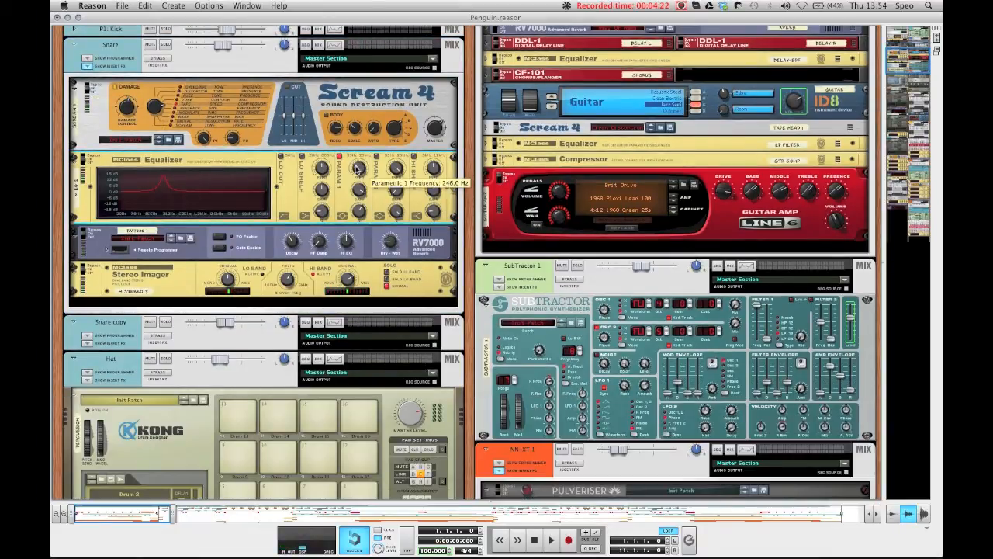
Step: Unfold the snare RV7000's remote programmer, examine the reverb and Stereo Imager, and hide the Snare channel's insert effects
left_click(162, 251)
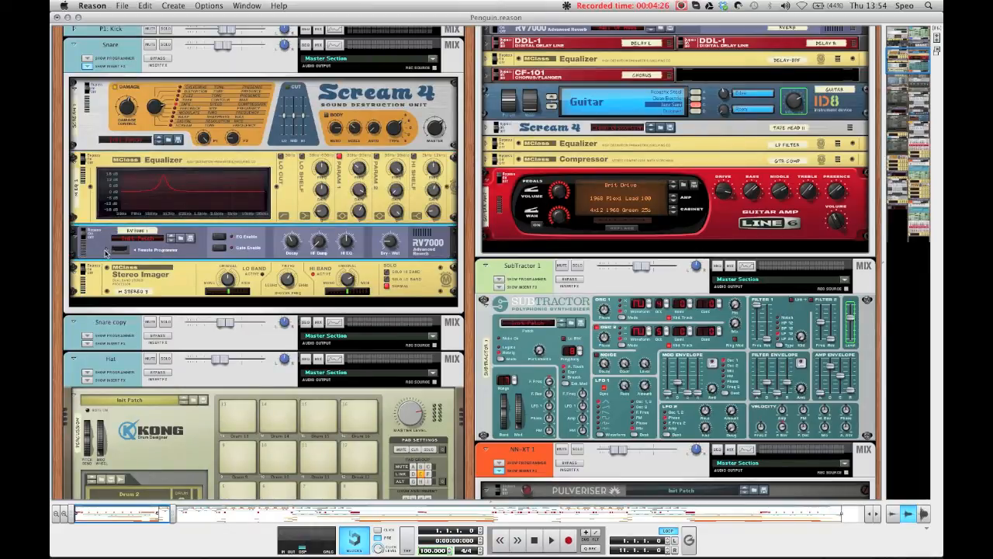
left_click(106, 251)
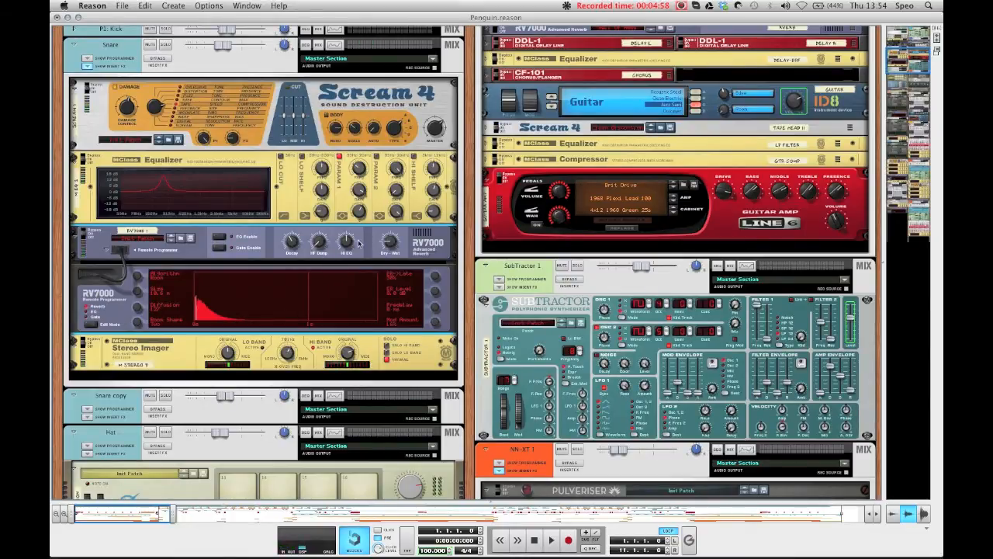
scroll(361, 243, "up", 1)
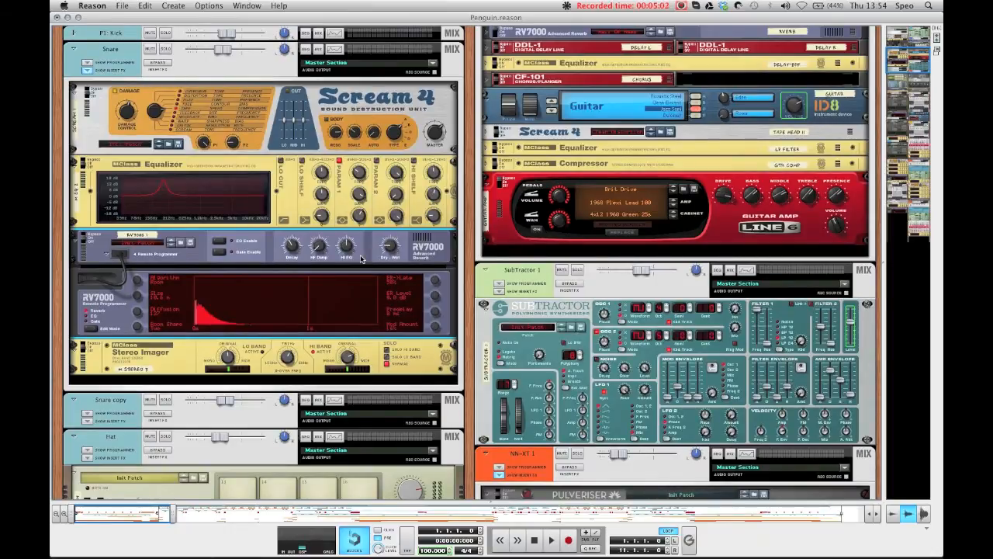
scroll(361, 258, "down", 2)
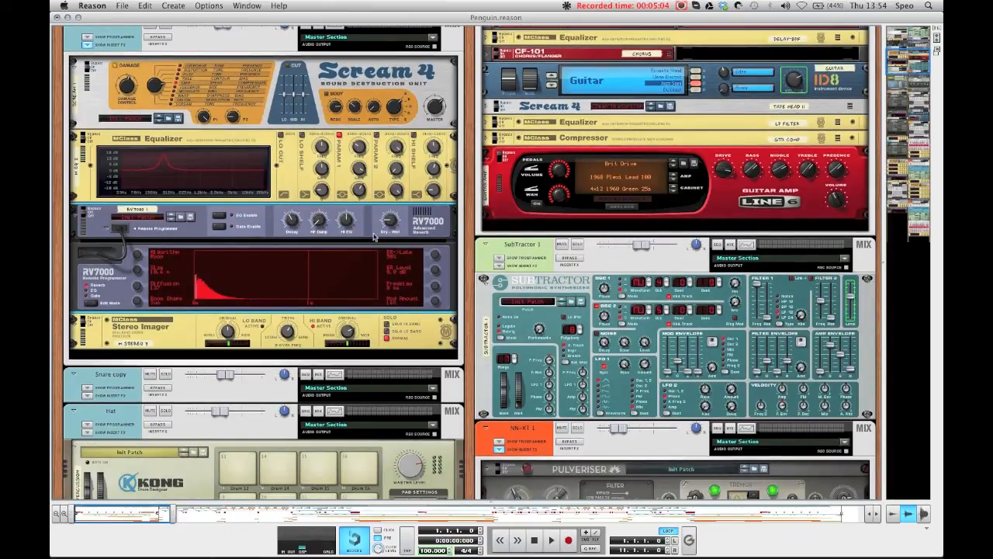
left_click(315, 345)
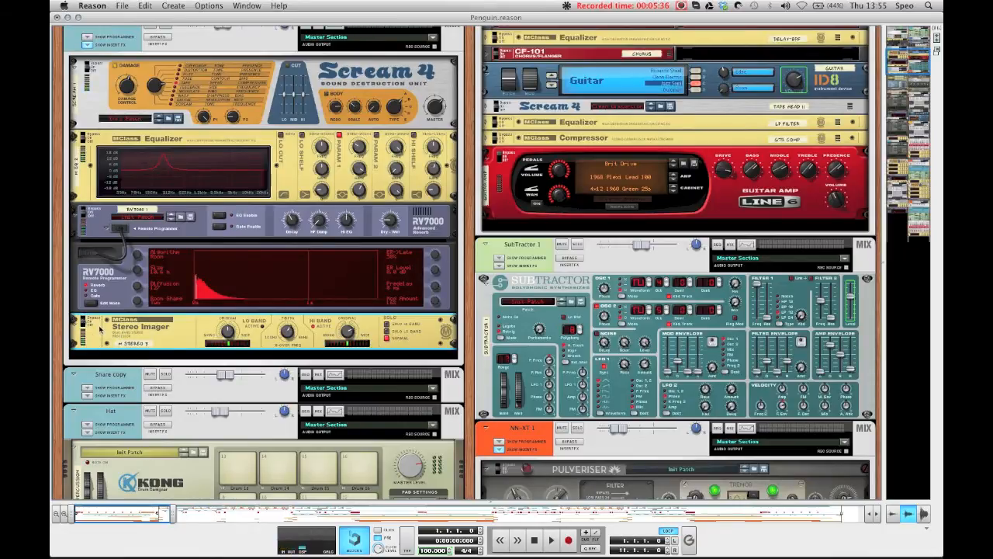
scroll(101, 328, "up", 5)
scroll(109, 328, "down", 4)
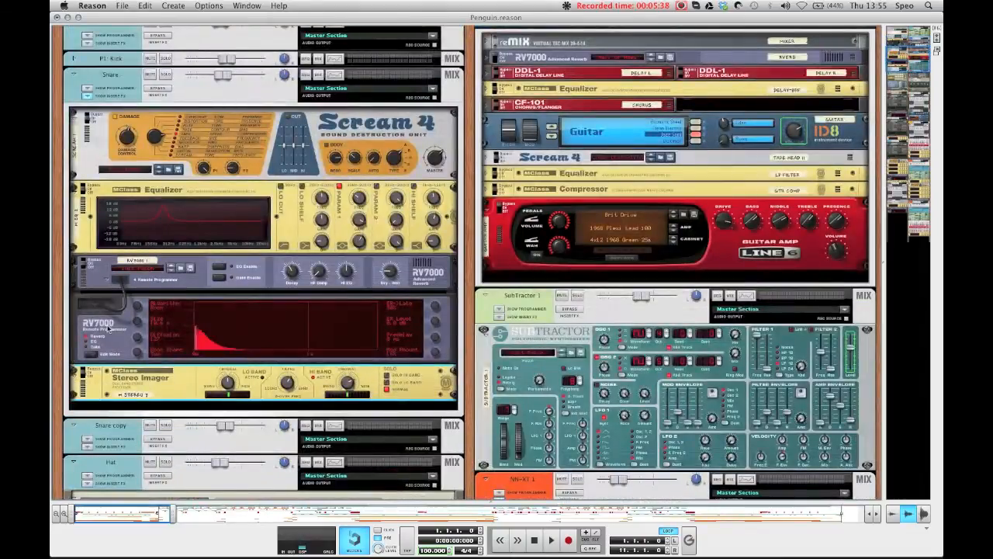
scroll(79, 152, "up", 1)
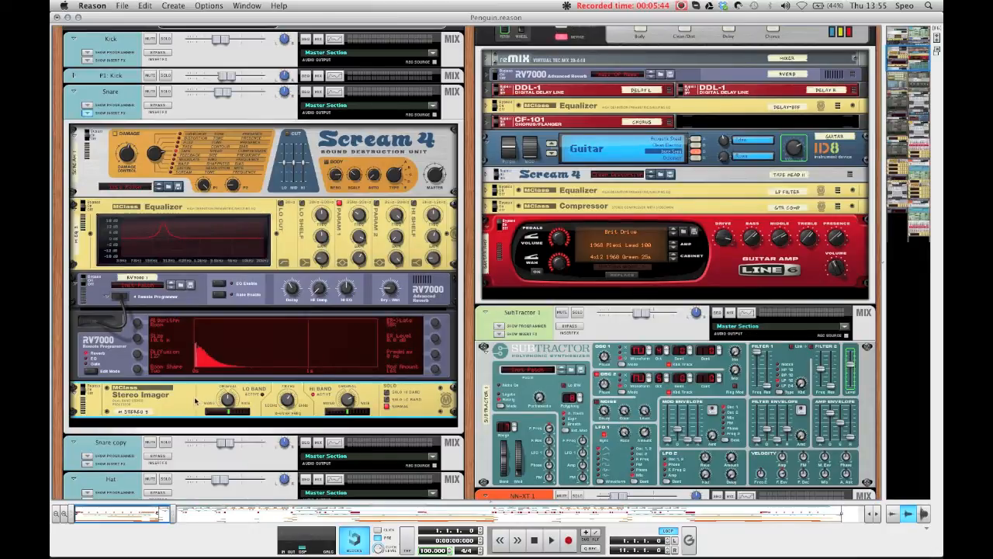
mouse_move(288, 400)
left_click(97, 112)
Step: Audition the Drum 13 note before bar 2 in the Percussion clip and select Kong's Drum 13 pad to view its modules
key("F7")
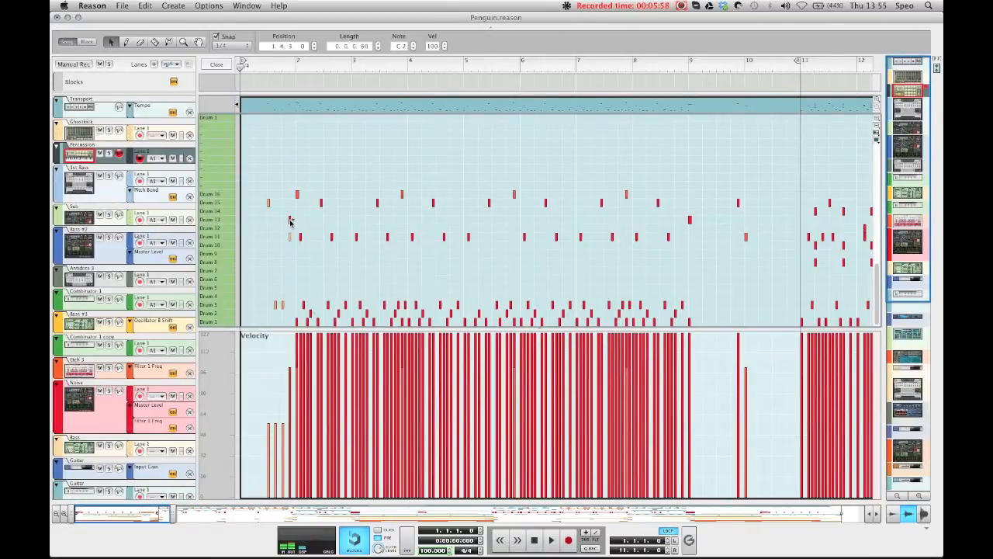
key("F6")
left_click(239, 225)
scroll(258, 291, "down", 3)
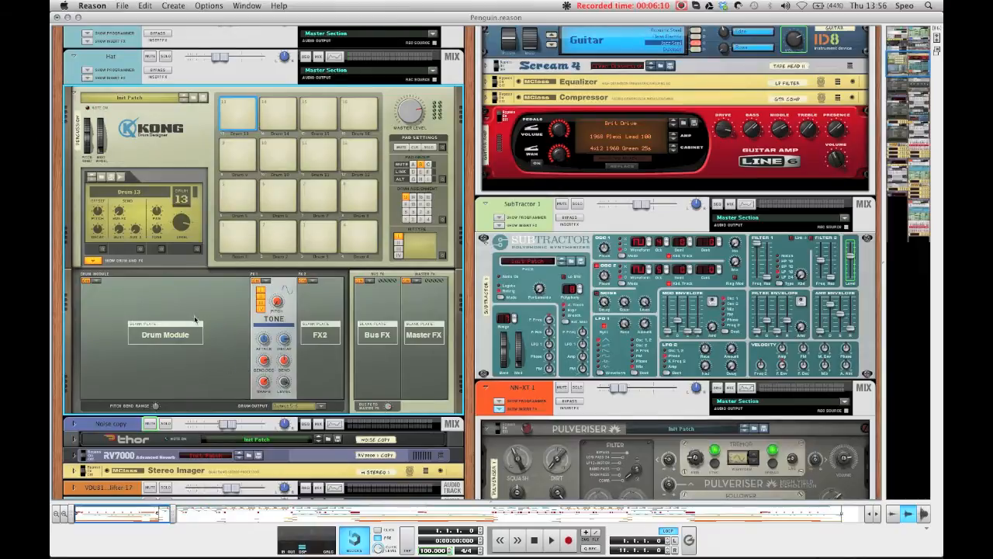
scroll(194, 310, "up", 2)
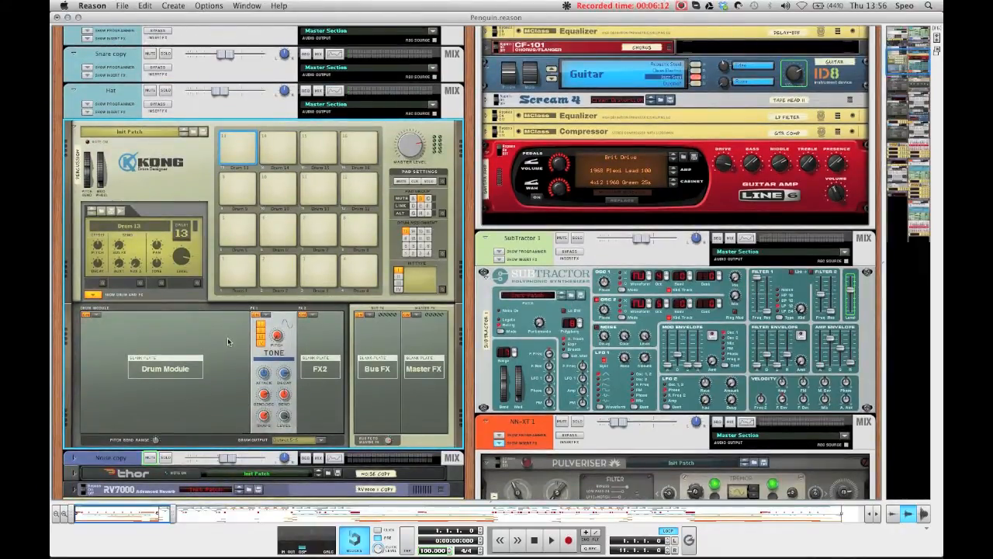
Step: Return to the sequencer's arrangement view and play the song's opening from bar 1
key("F7")
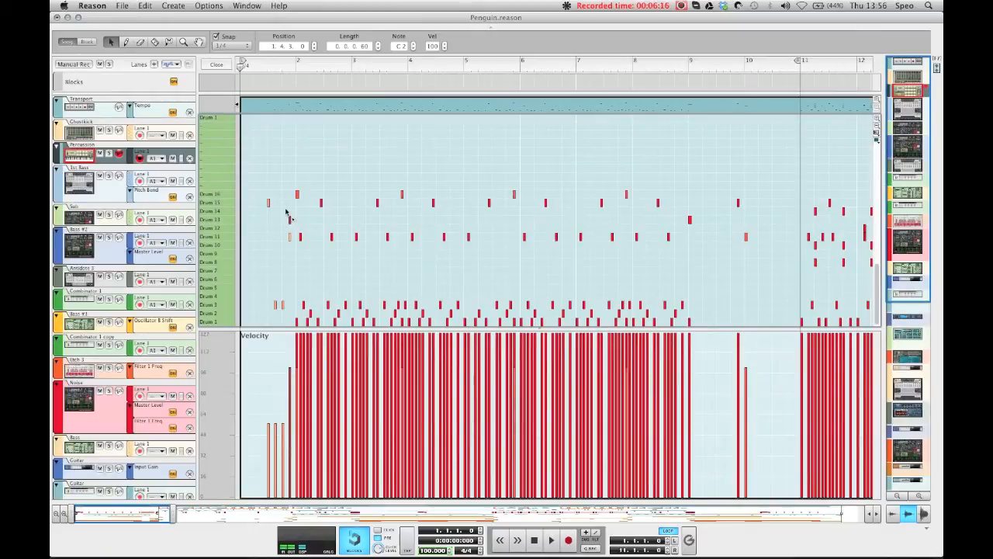
left_click(215, 64)
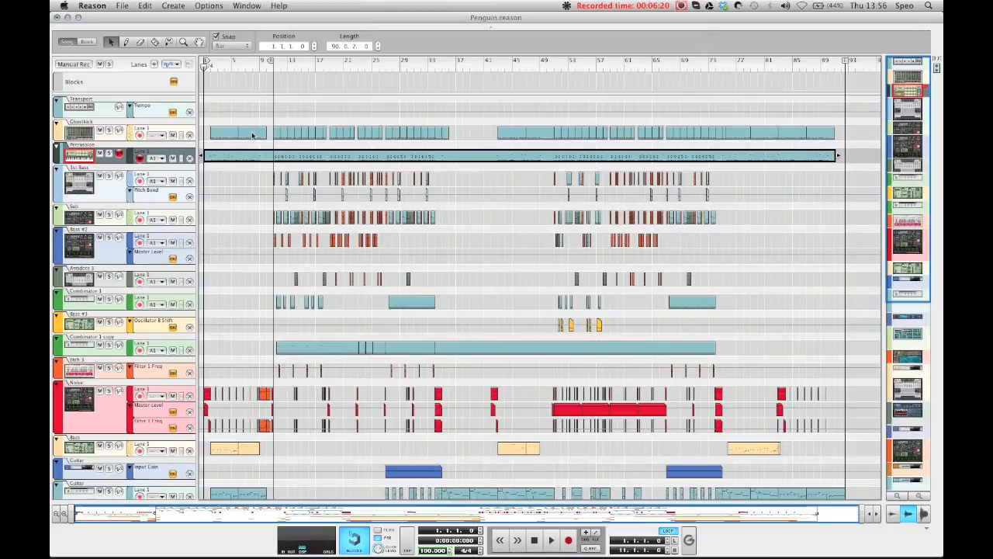
double_click(239, 157)
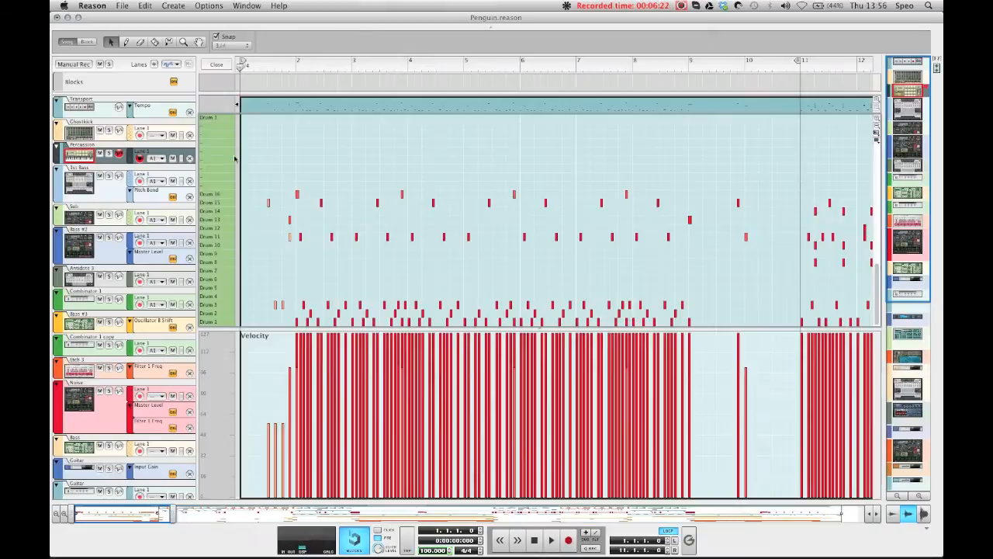
left_click(217, 66)
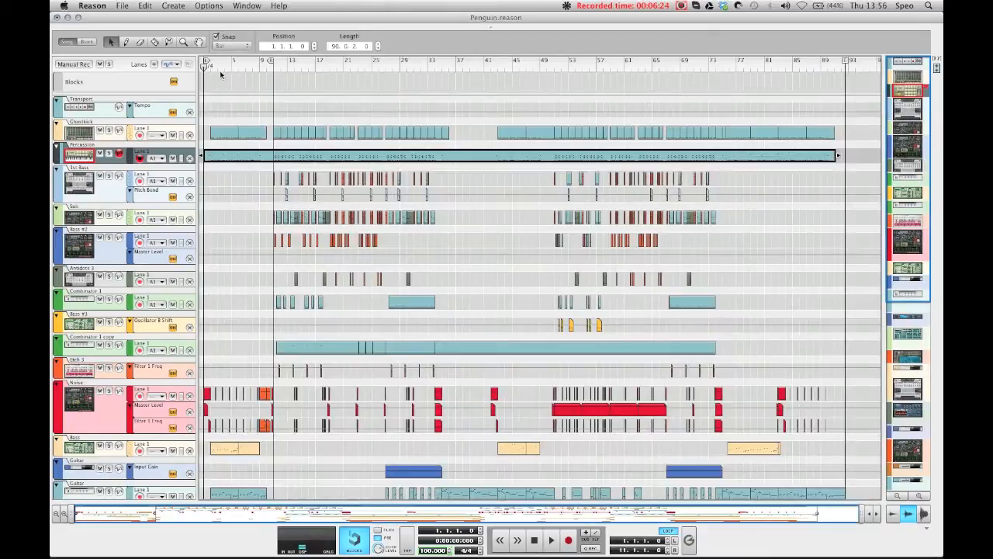
key("space")
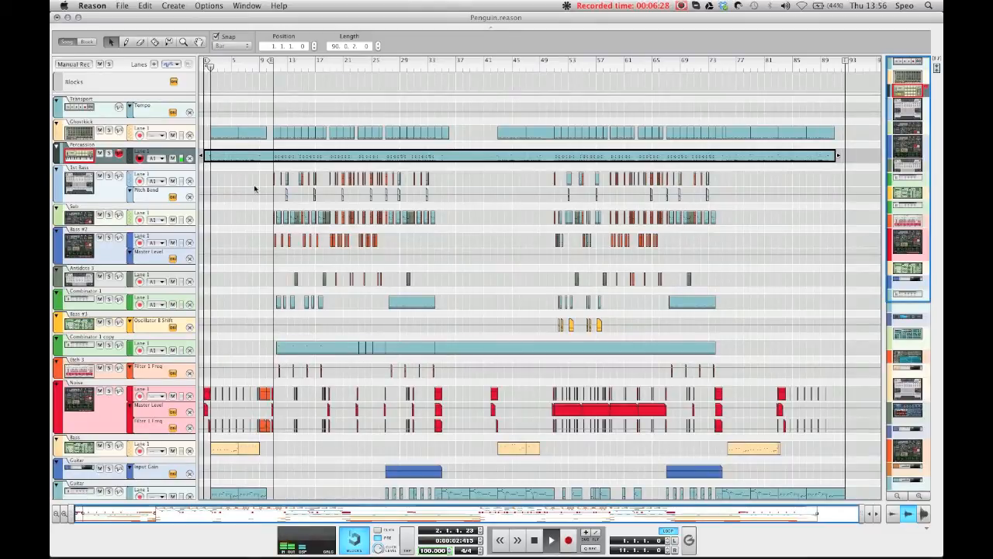
key("space")
Step: Open the Percussion clip to audition the Drum 13 note before bar 2, and close the clip again
double_click(227, 157)
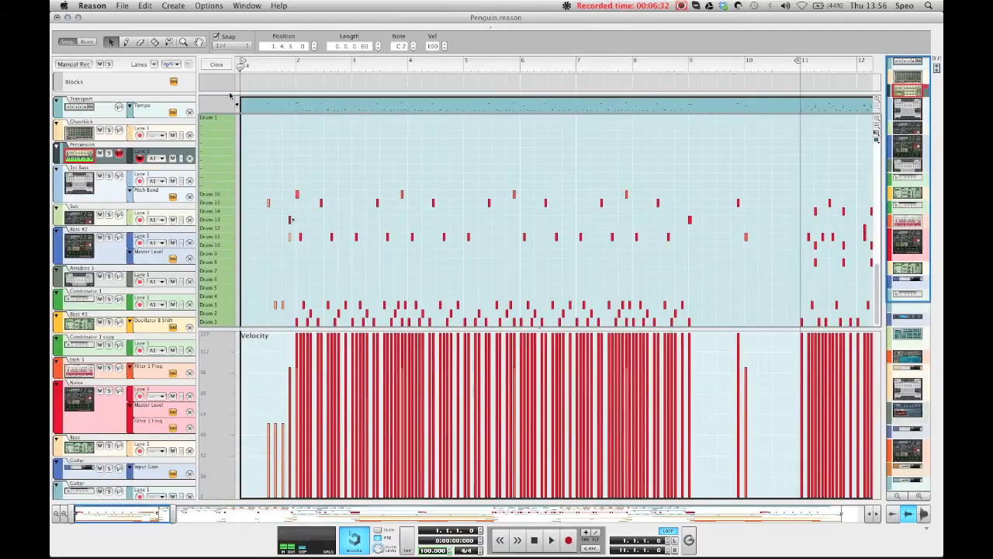
left_click(216, 65)
left_click(236, 218)
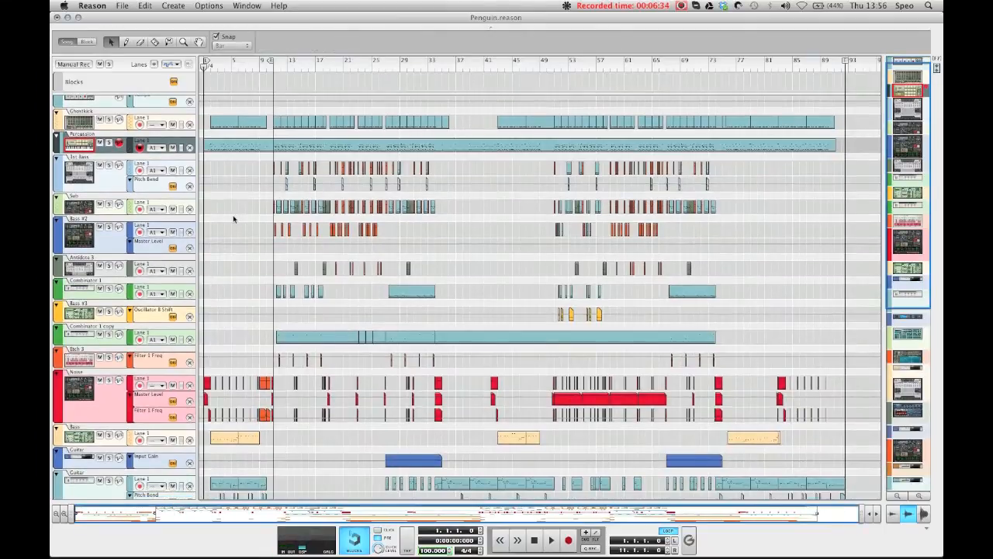
scroll(235, 218, "up", 1)
Step: Audition the Drum 13 note at bar 9 in the Percussion clip and play the passage from bar 8
double_click(236, 158)
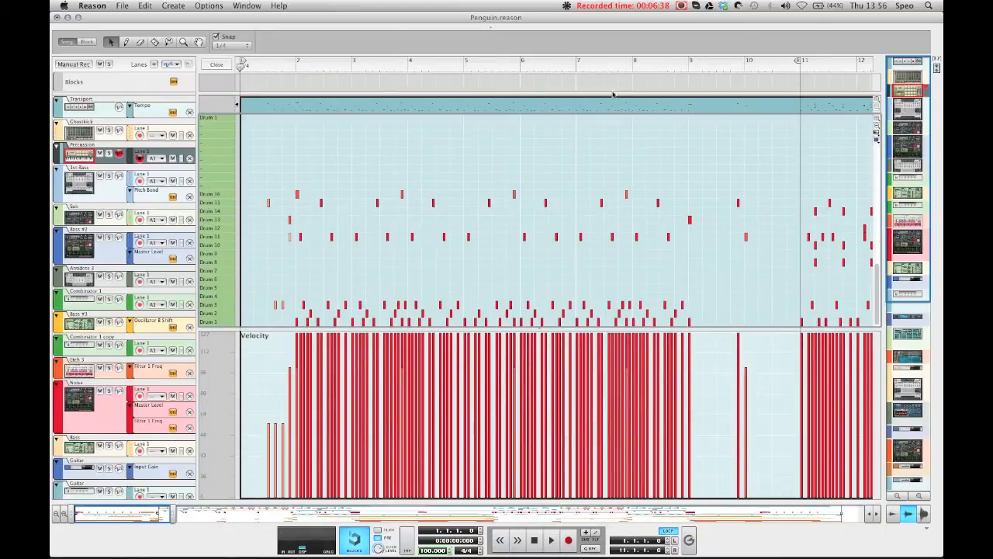
left_click(688, 66)
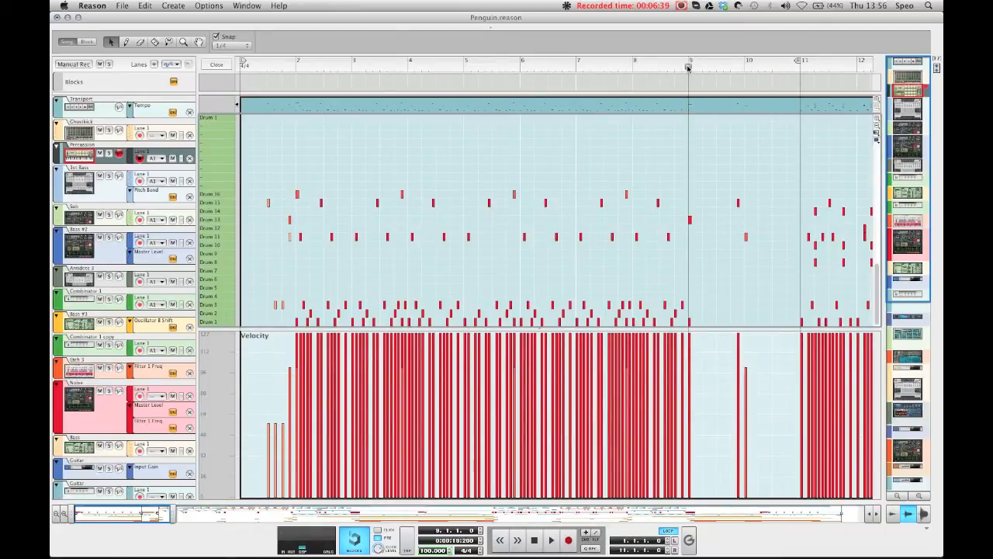
left_click(691, 221)
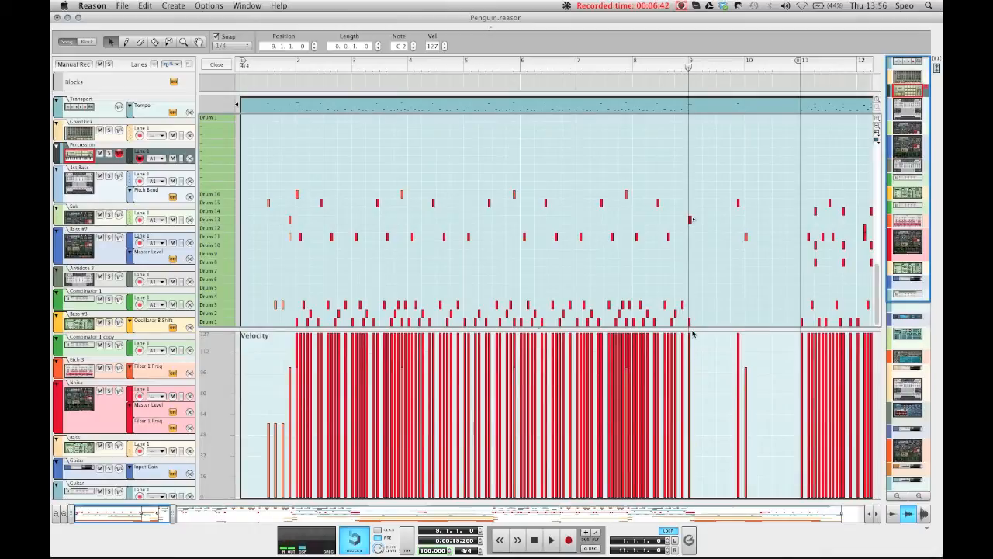
left_click(693, 283)
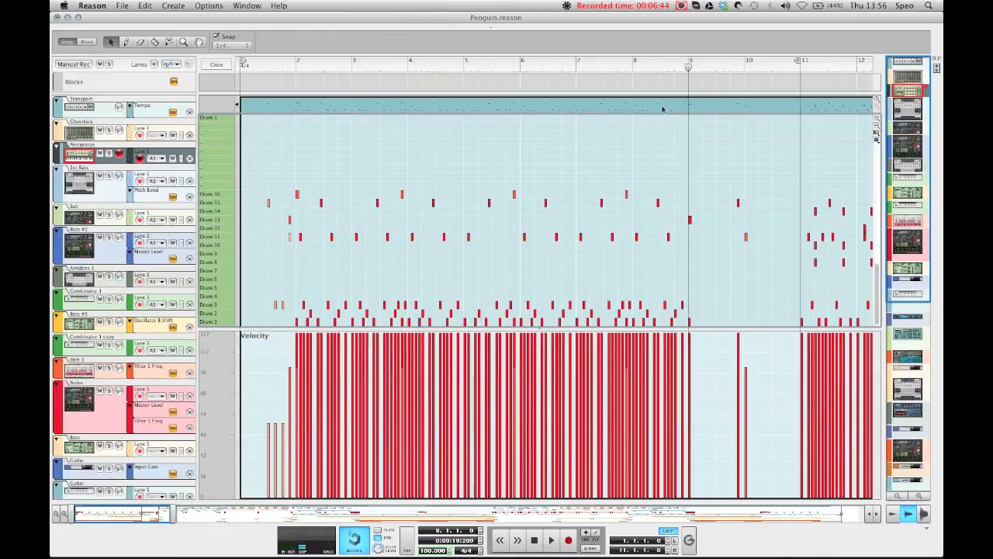
left_click(634, 68)
key("space")
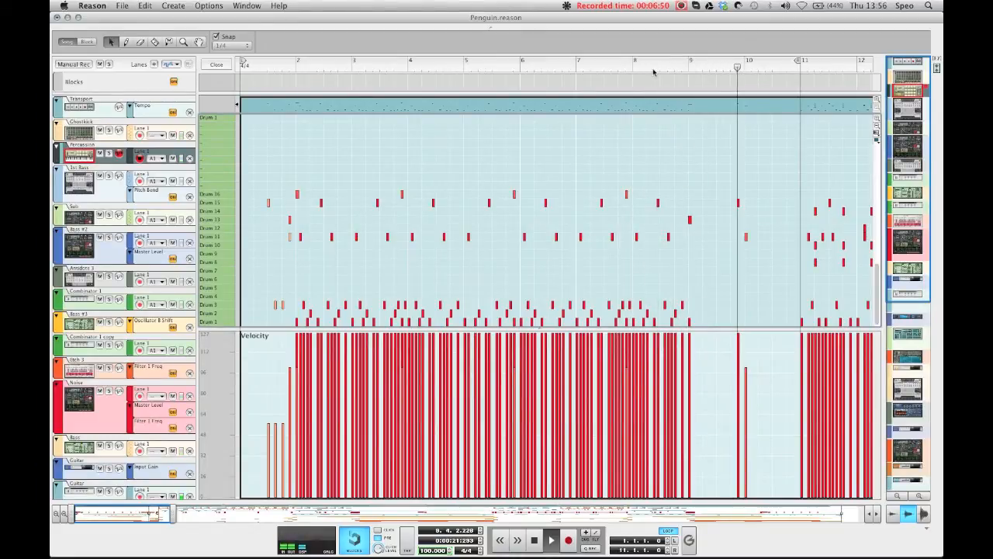
key("space")
Step: Return the playhead to bar 1, close the Percussion clip and look through the lower tracks of the arrangement
left_click(241, 68)
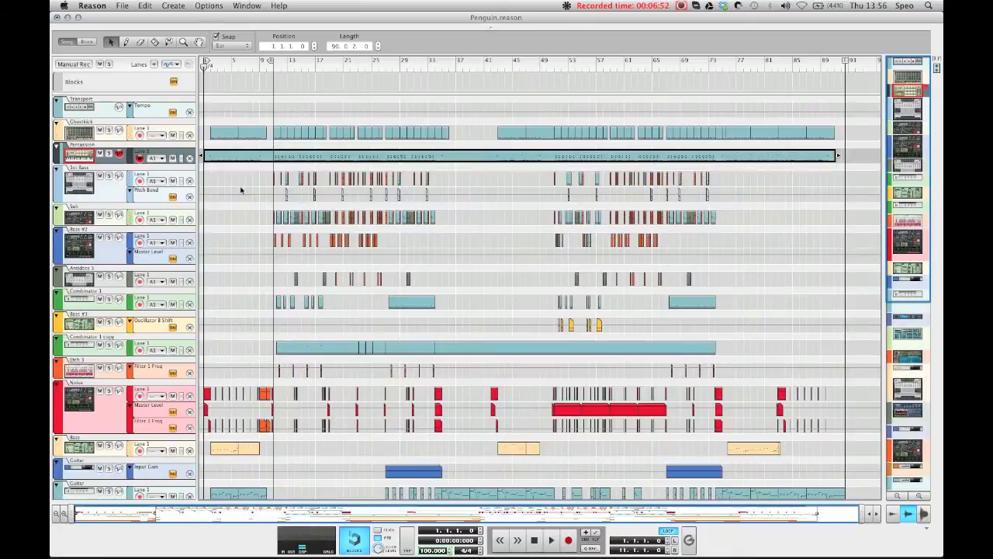
left_click(241, 190)
scroll(233, 217, "down", 3)
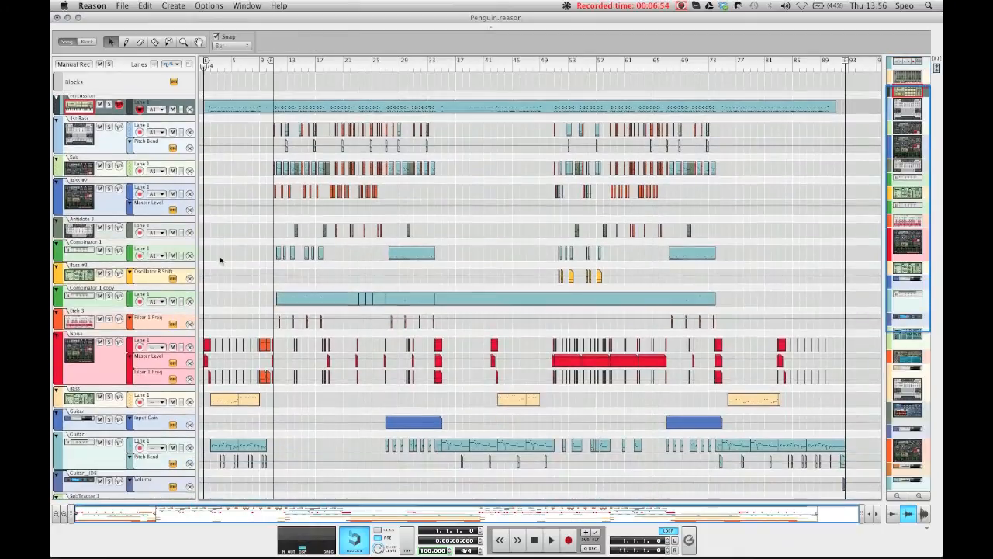
scroll(220, 261, "down", 5)
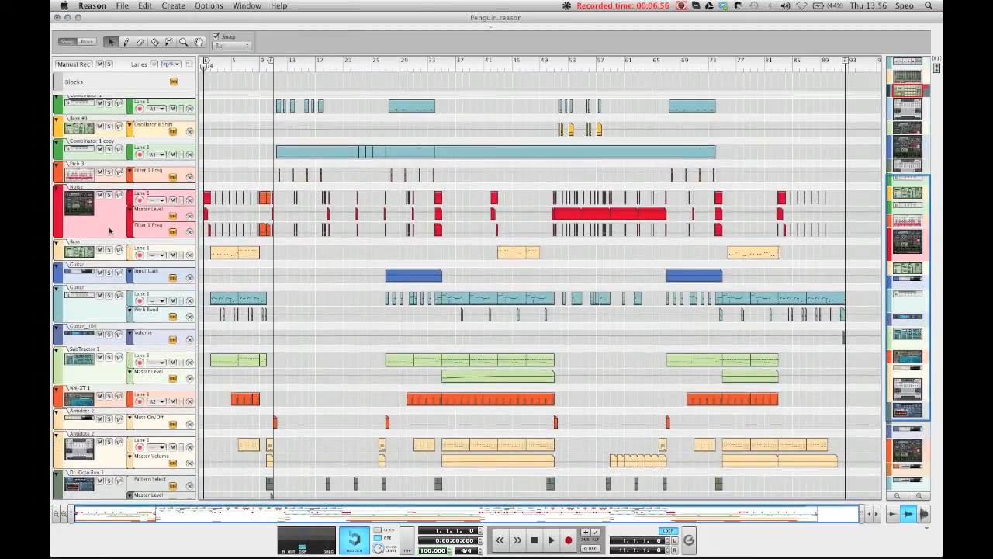
Step: Select the Noise track, open its first clip at bar 1 to view the note and automation lanes, and close it again
left_click(114, 228)
scroll(116, 230, "up", 2)
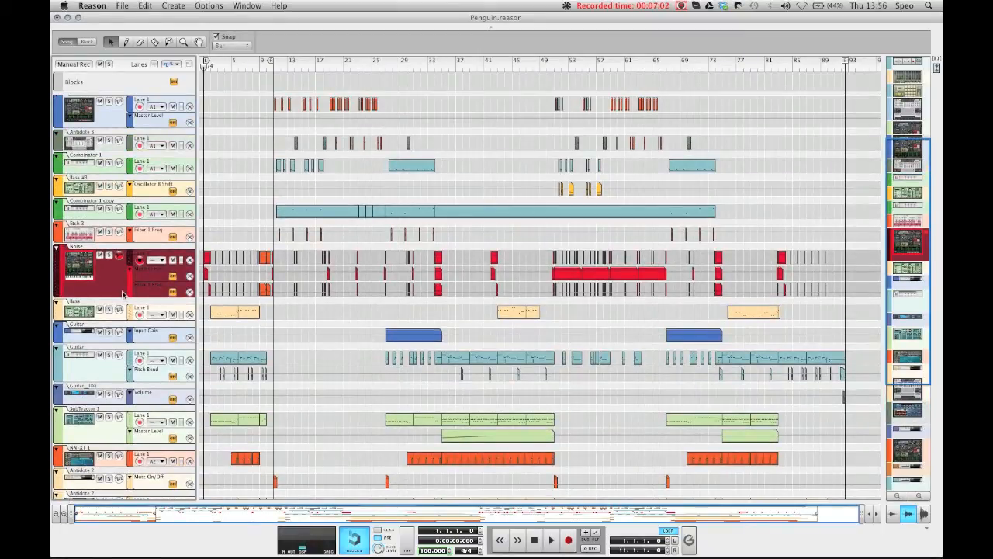
scroll(122, 293, "down", 4)
scroll(124, 293, "up", 3)
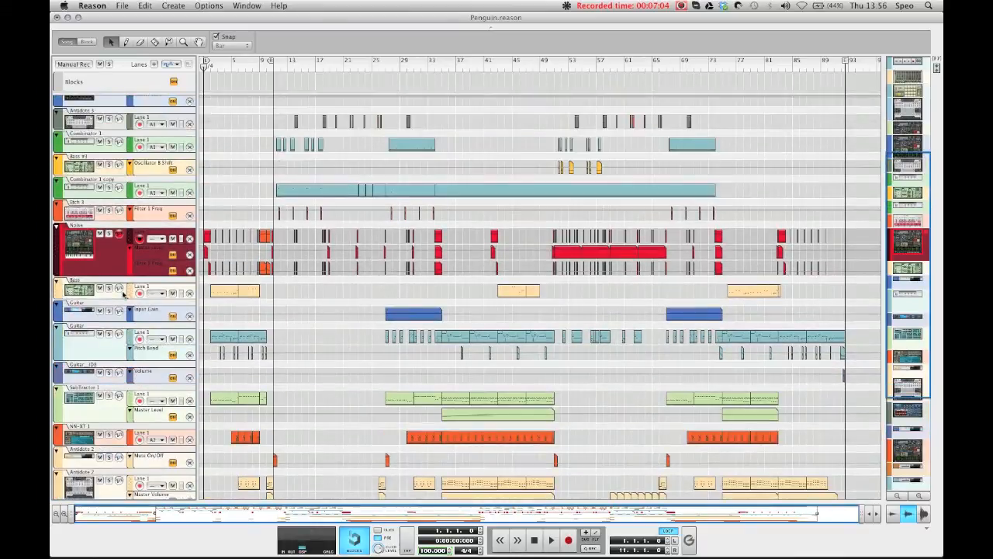
left_click(209, 236)
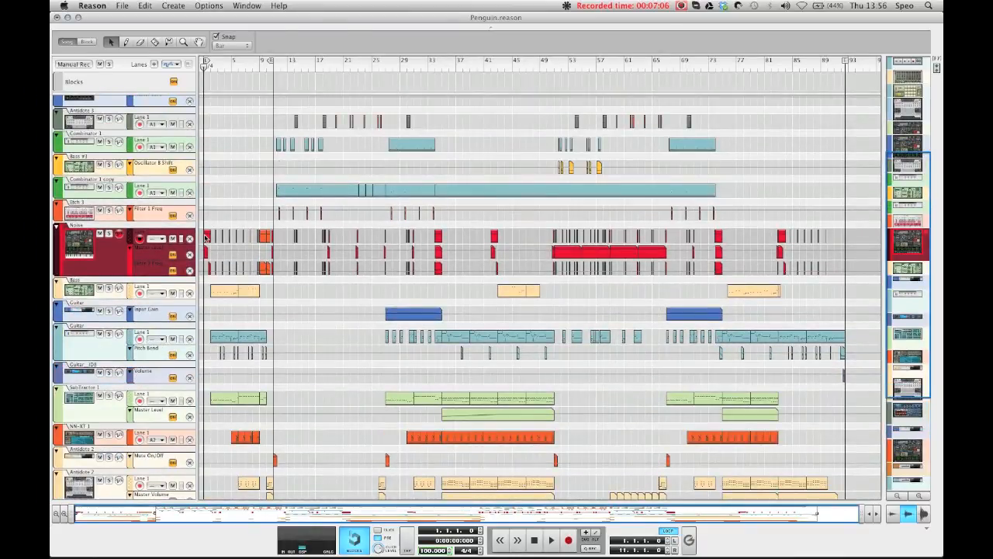
double_click(212, 236)
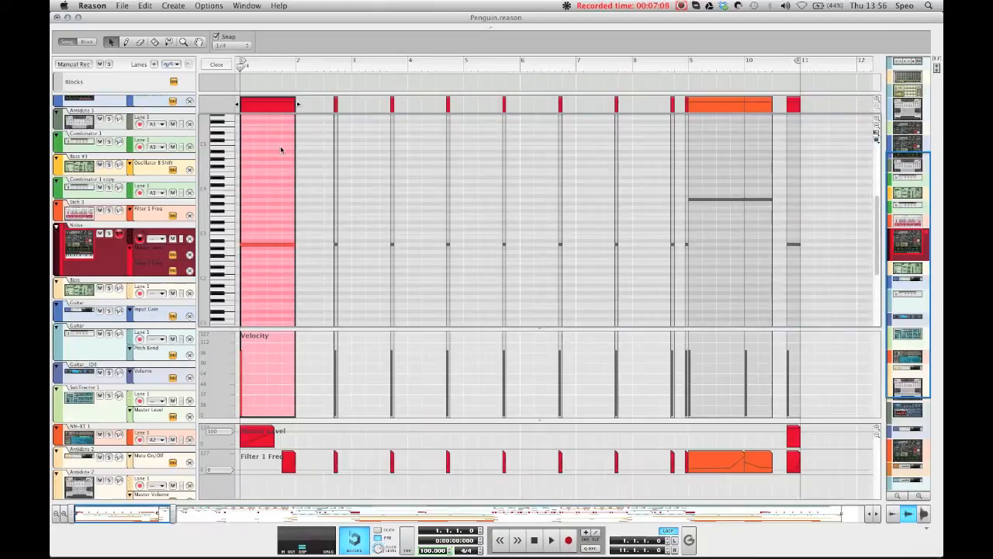
left_click(215, 64)
double_click(206, 253)
left_click(221, 277)
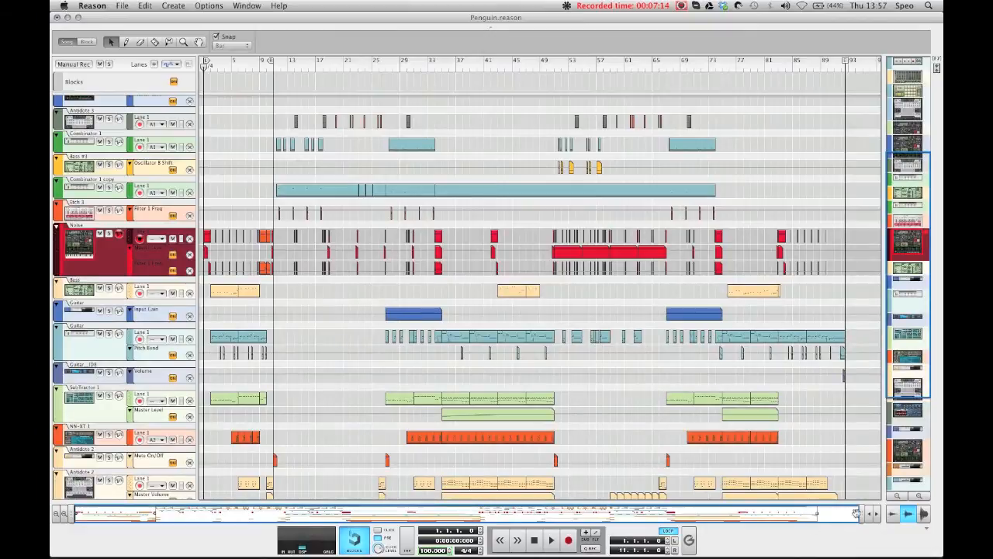
Step: Zoom the arrangement to roughly the first 12 bars, set the snap value to 1/16 and place the playhead at 2.4.1
left_click_drag(854, 513, 177, 513)
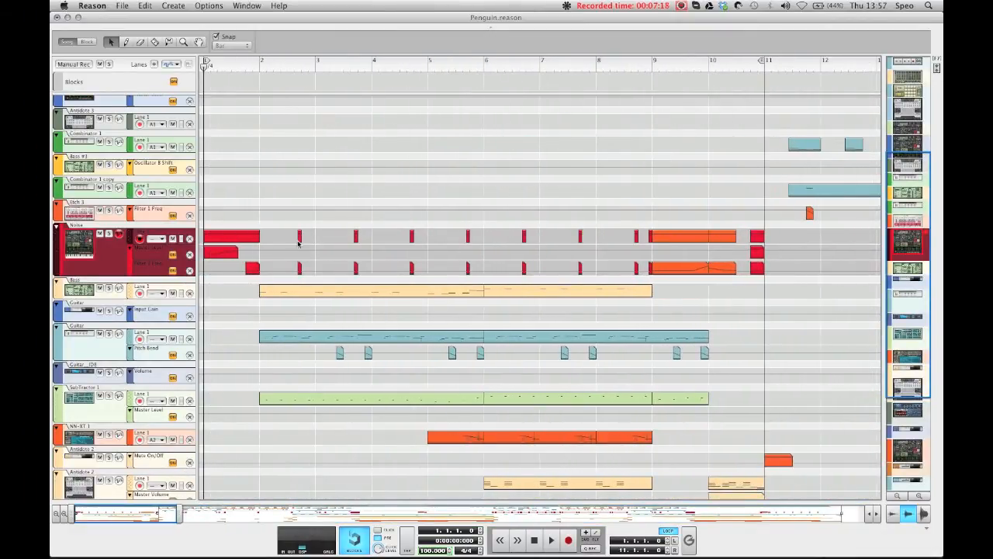
scroll(298, 243, "up", 3)
left_click(232, 45)
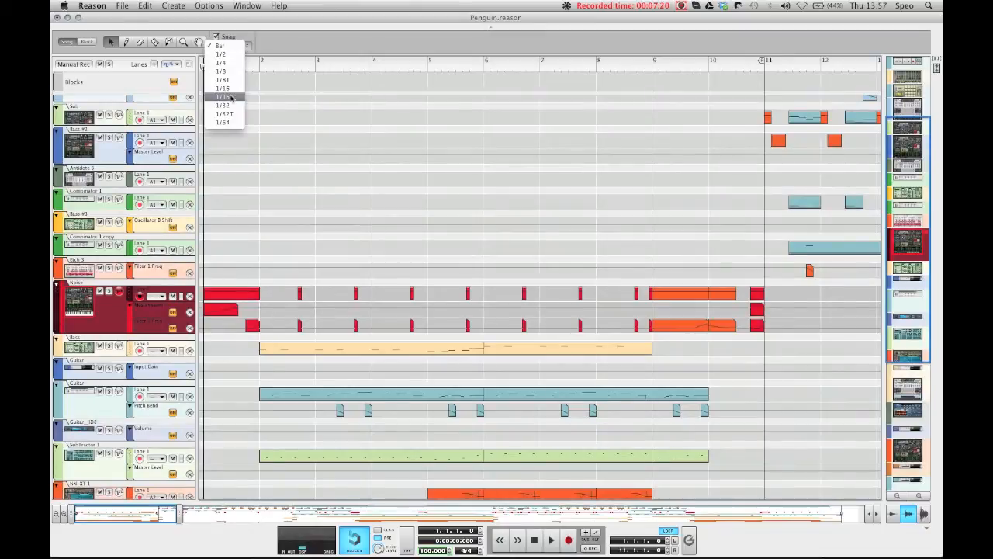
left_click(225, 87)
left_click(303, 66)
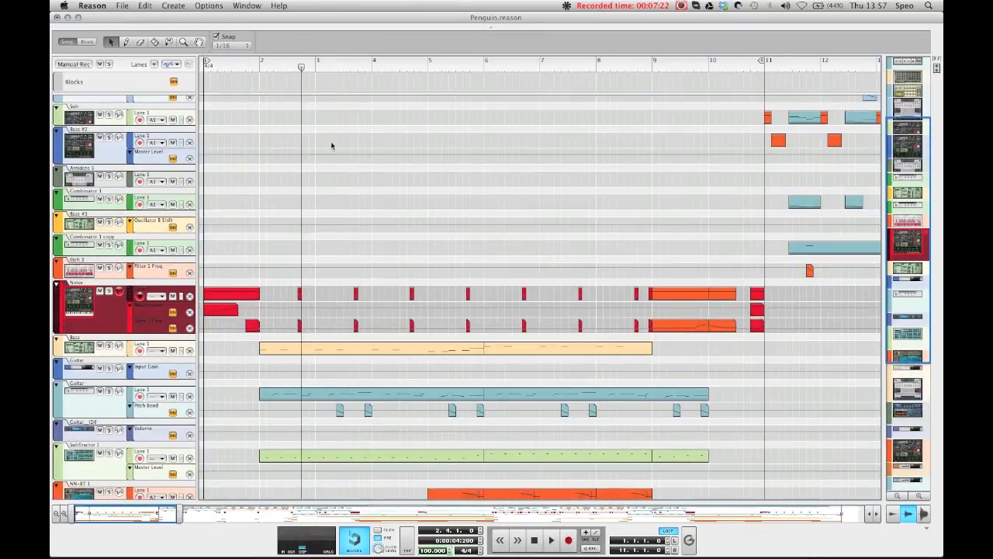
Step: Open the Percussion clip to check its drum notes around bar 2, close it and move the playhead to 2.3.4
scroll(333, 148, "up", 5)
double_click(304, 163)
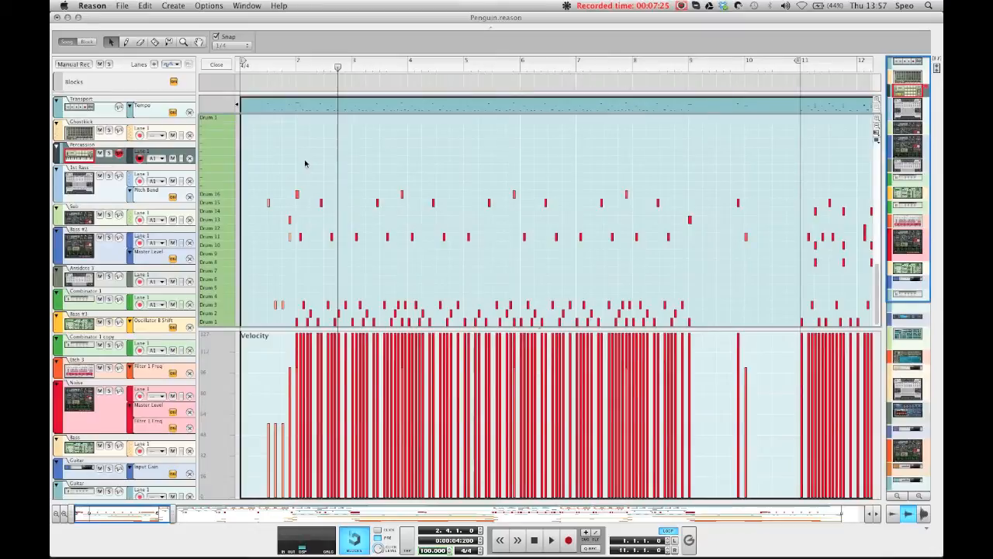
left_click(219, 65)
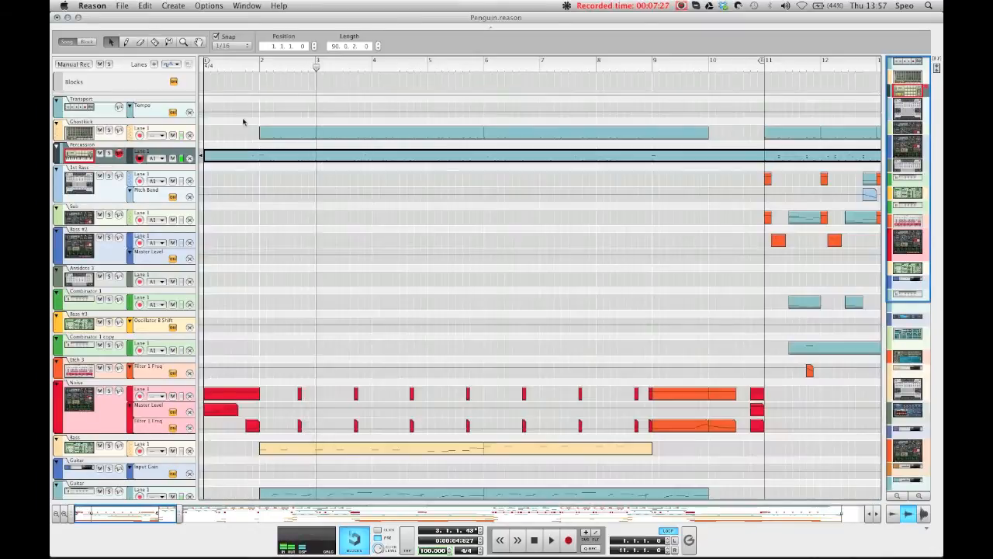
left_click(297, 66)
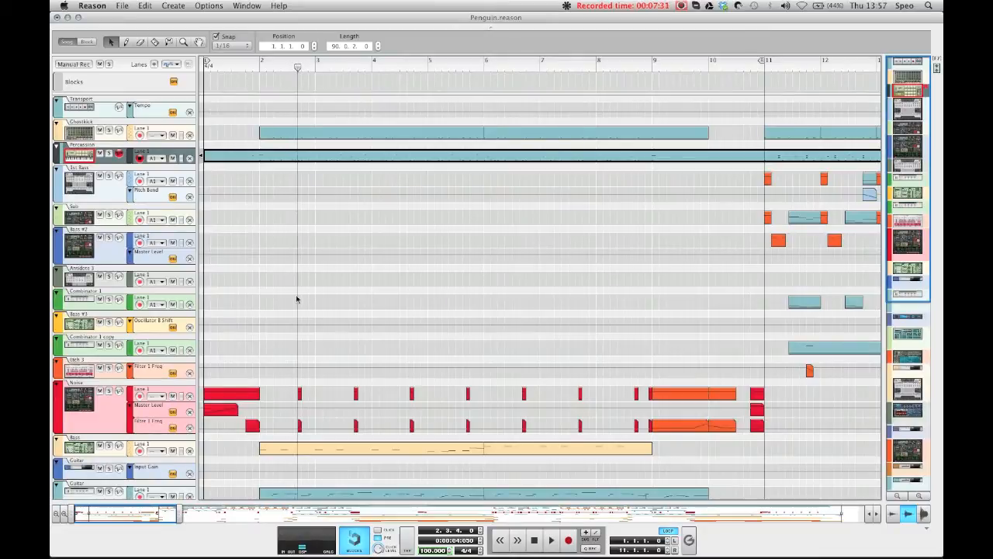
Step: View the short Noise clip at 2.3.4, close it and select the matching Filter 1 Freq automation clip
double_click(299, 394)
left_click(216, 64)
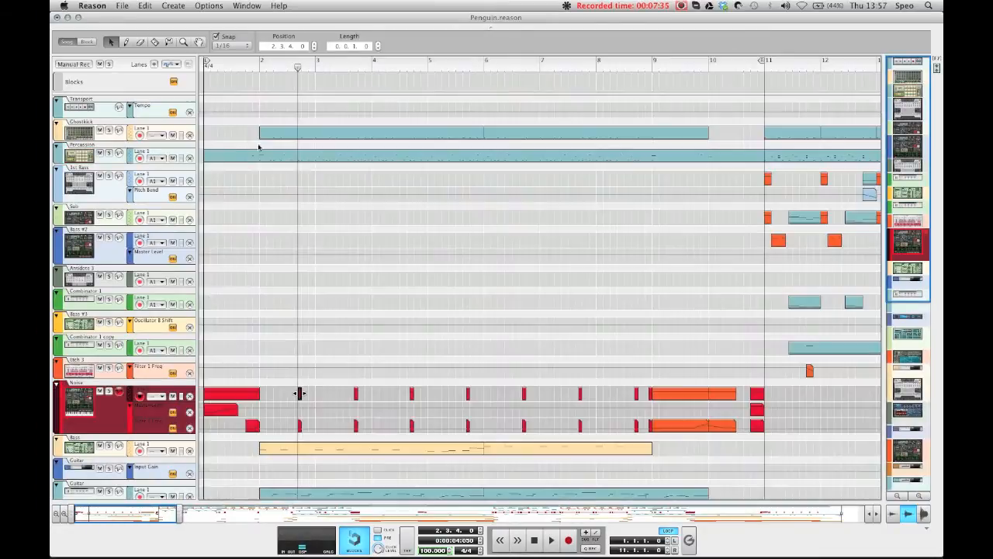
scroll(300, 388, "down", 4)
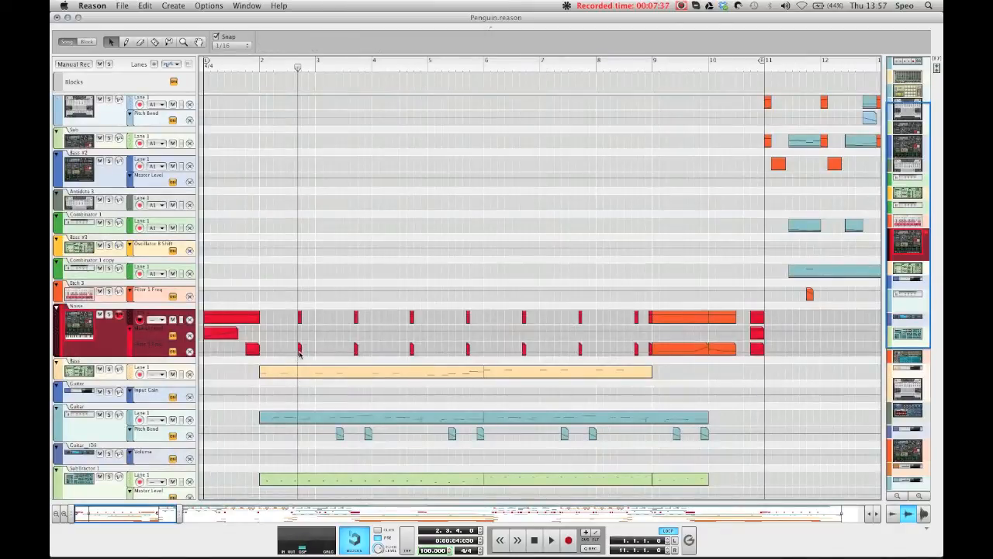
left_click(300, 350)
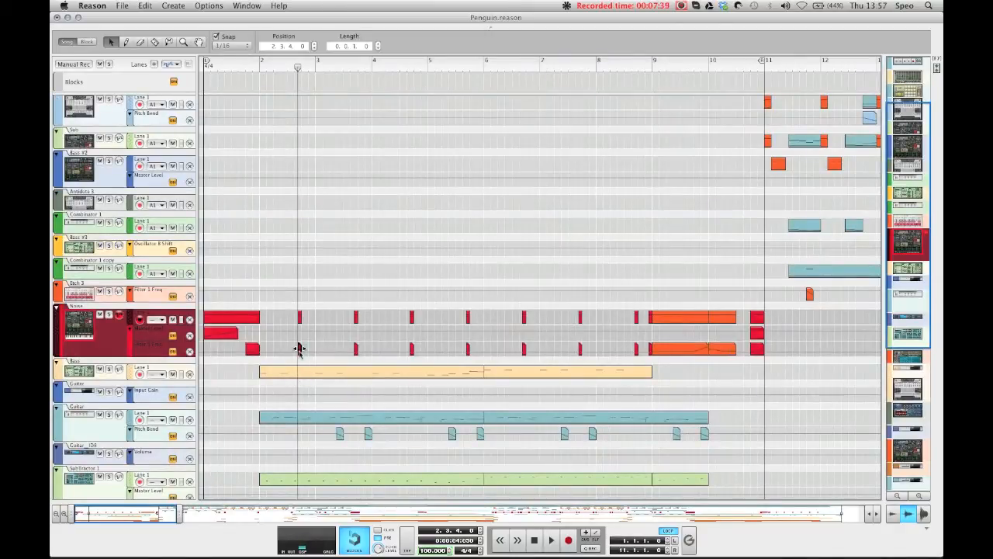
Step: Show the Noise track's Thor in the rack and examine its State Variable Filter while auditioning the sound from 2.3.4
key("F6")
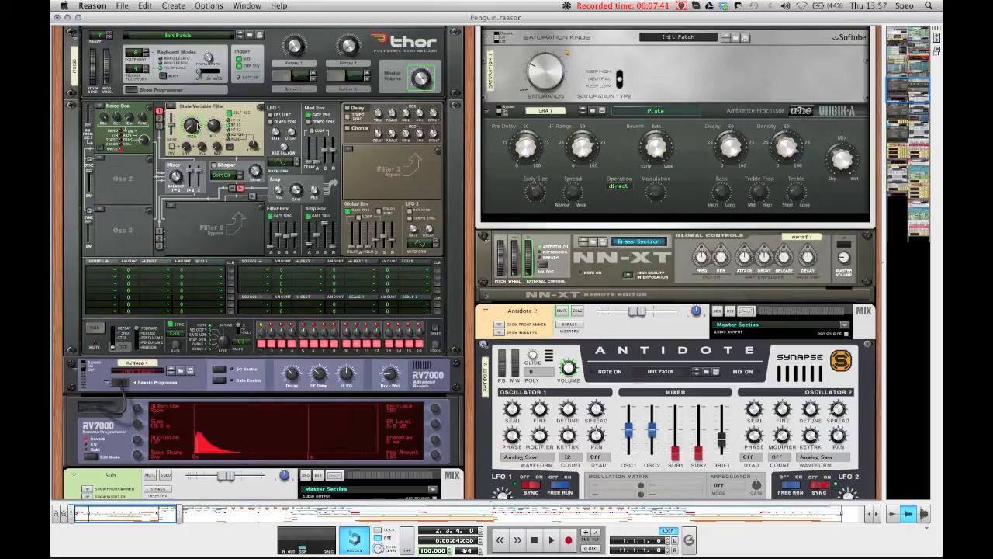
left_click(214, 125)
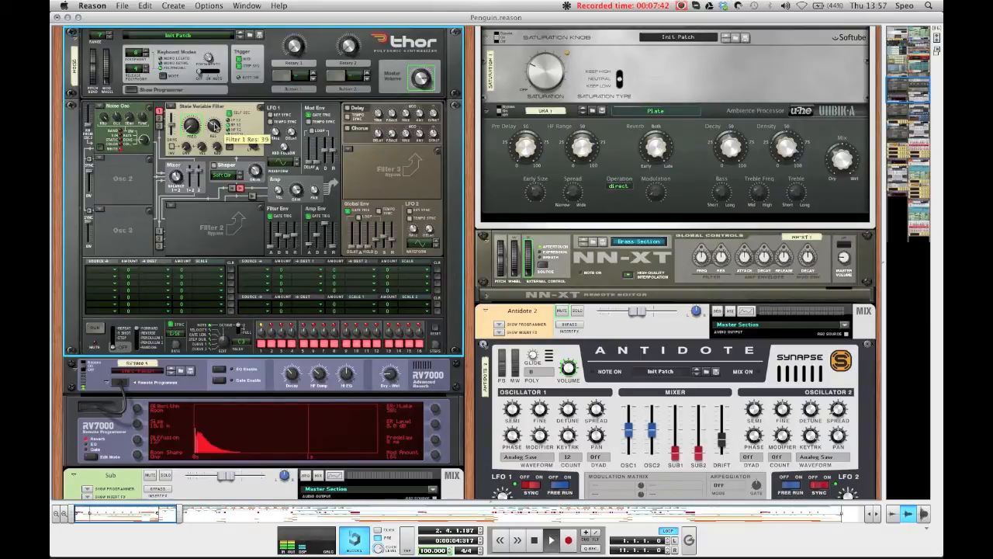
scroll(214, 125, "up", 1)
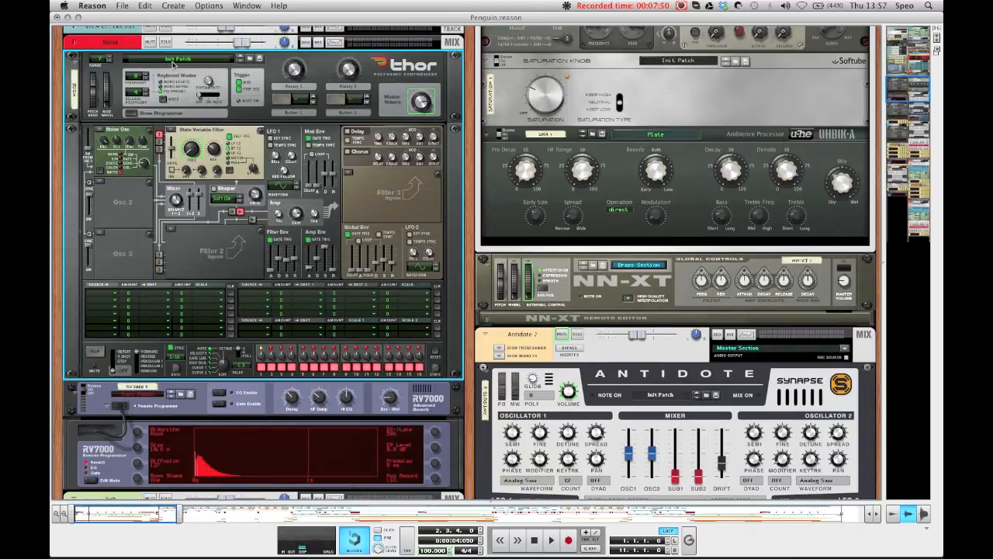
scroll(174, 64, "up", 1)
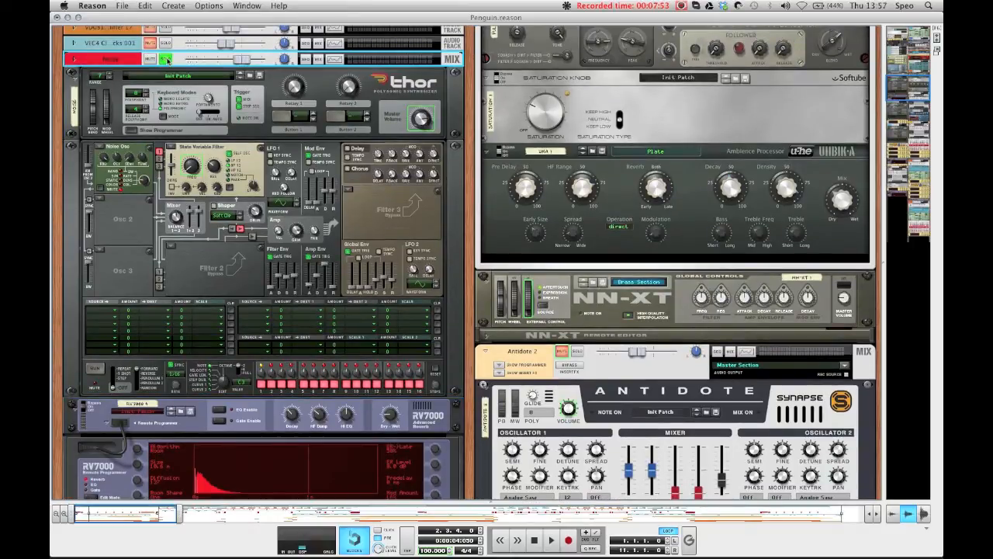
Step: Solo the Noise channel to audition its short hit alone and switch the solo off again
left_click(165, 59)
key("space")
left_click(165, 59)
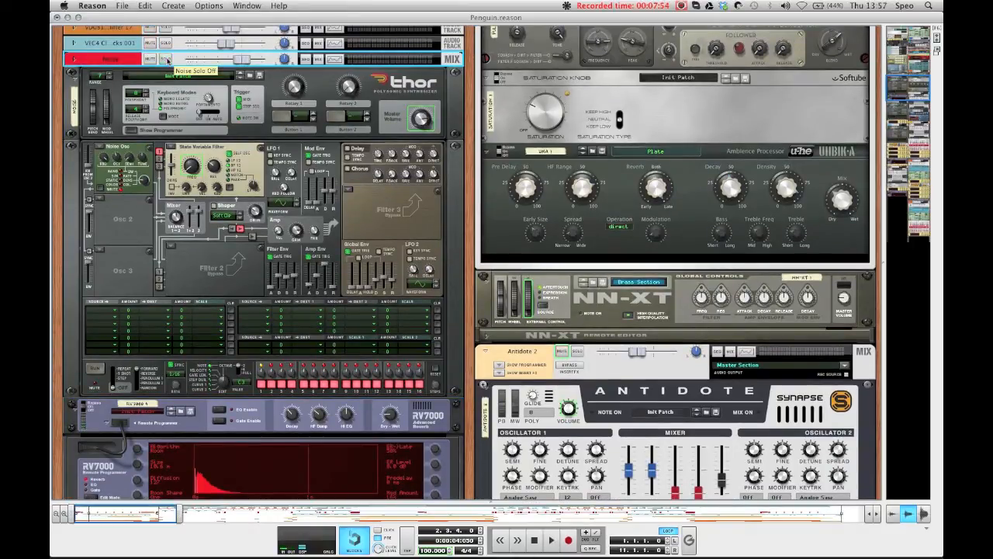
Step: Compare the passage from 2.3.4 with the Noise channel muted and unmuted, leaving the channel unmuted
left_click(150, 59)
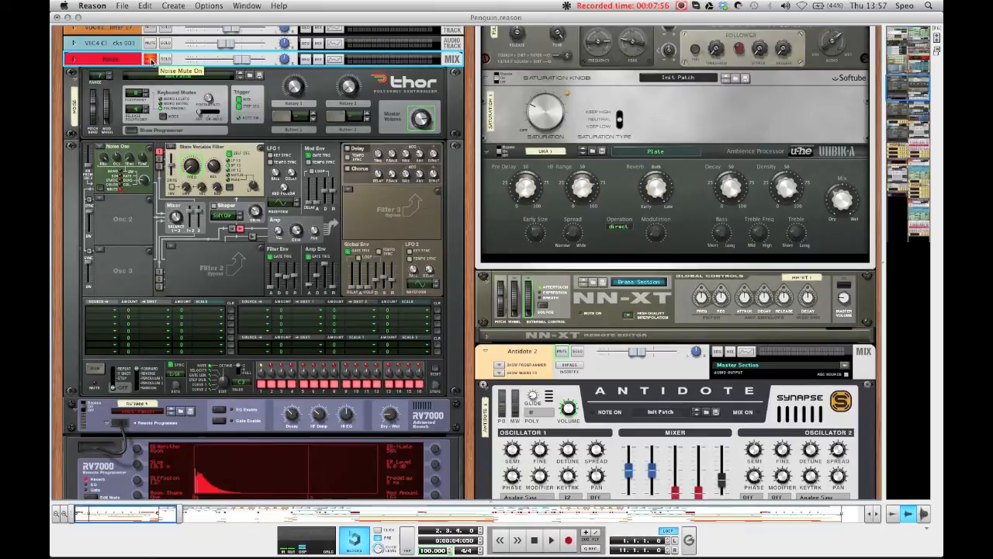
key("space")
left_click(151, 59)
key("space")
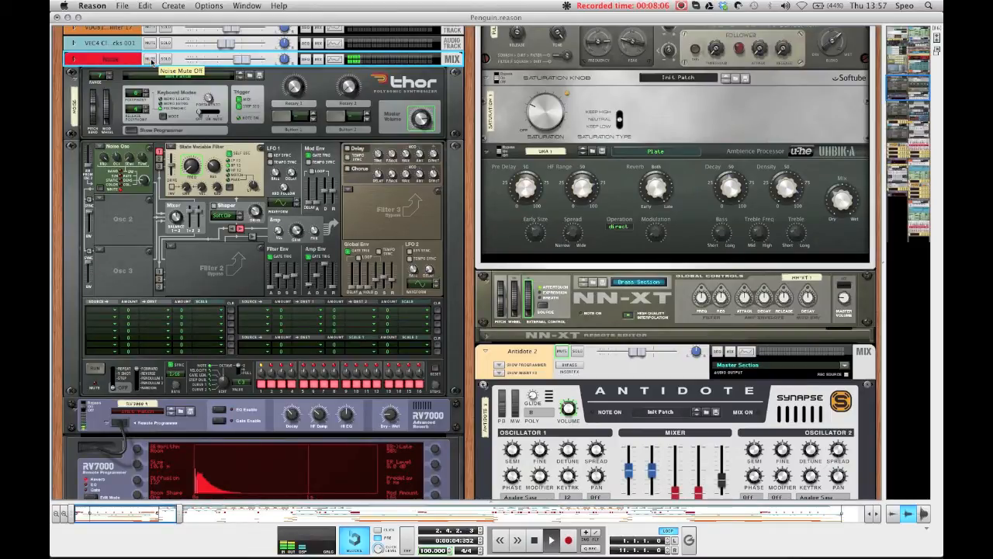
key("space")
key("space")
Step: Return to the sequencer arrangement, stop playback and audition the Noise hits around bar 14
key("F7")
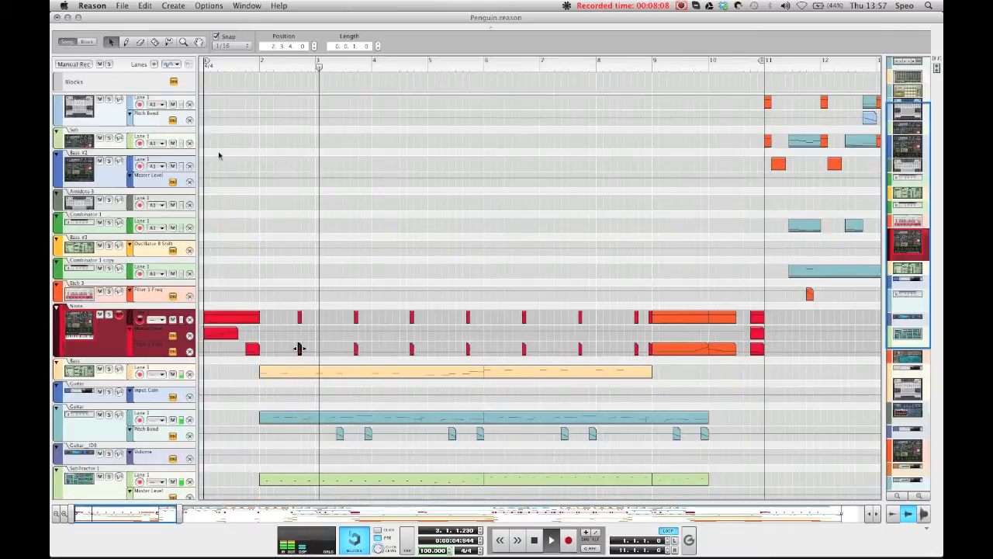
key("space")
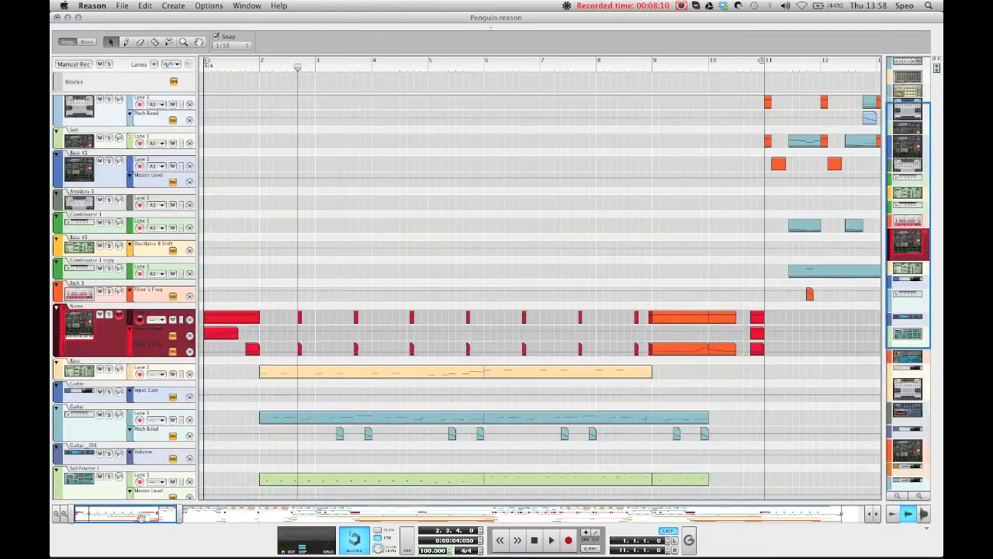
scroll(276, 415, "right", 2)
scroll(285, 358, "up", 3)
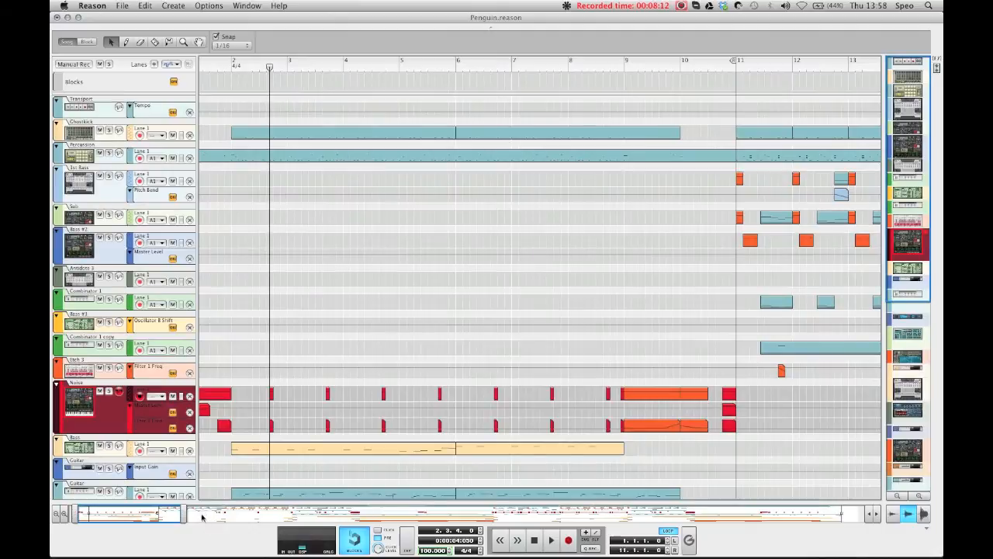
scroll(175, 515, "right", 1)
scroll(406, 261, "right", 10)
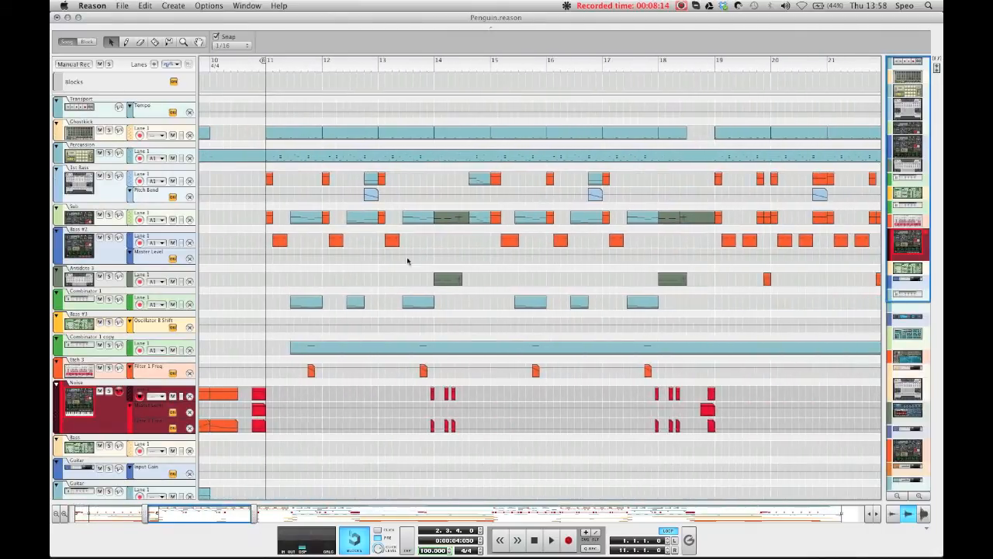
left_click(430, 70)
key("space")
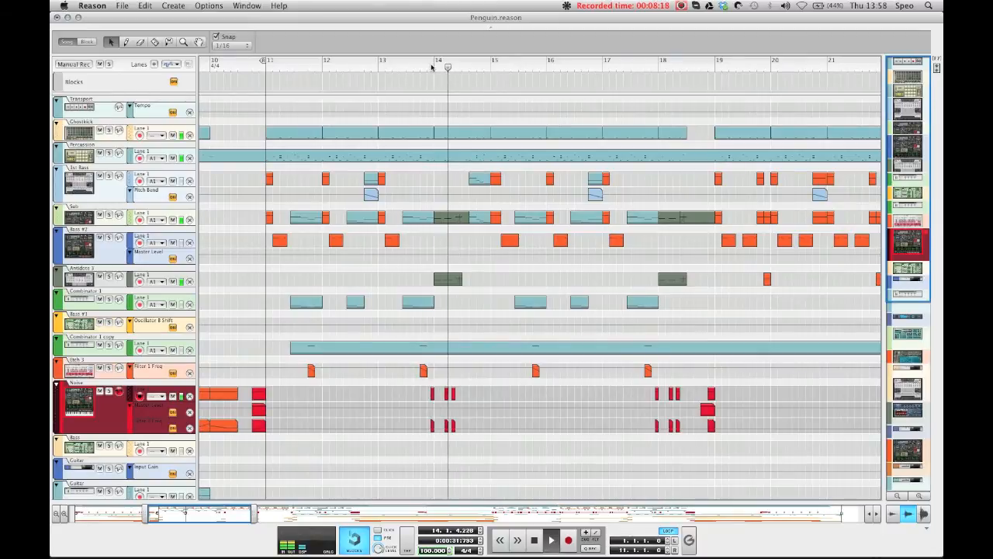
key("space")
Step: Move the playhead back to 2.3.4, play the Noise hit there and return the playhead to bar 1
left_click_drag(469, 69, 242, 195)
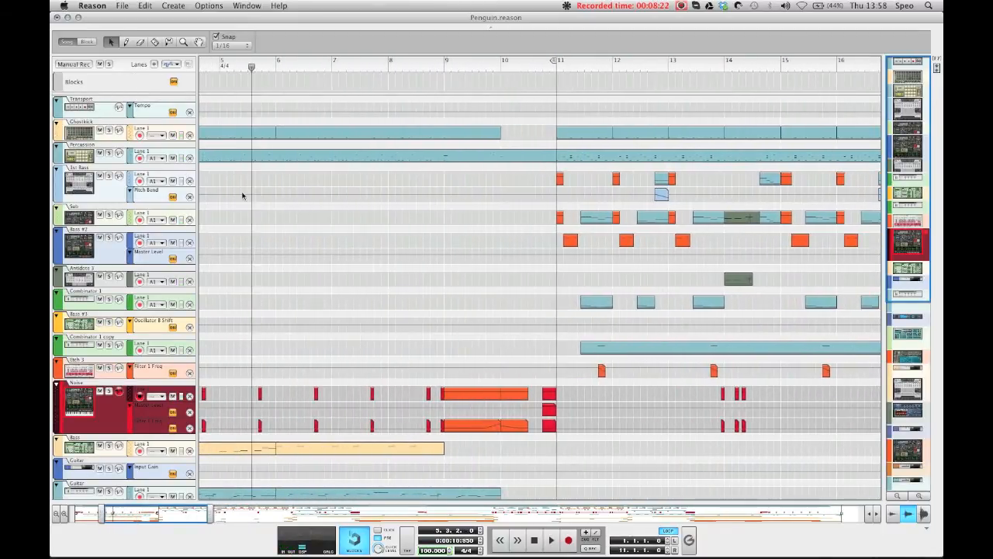
key("KP_Decimal")
left_click_drag(205, 66, 290, 165)
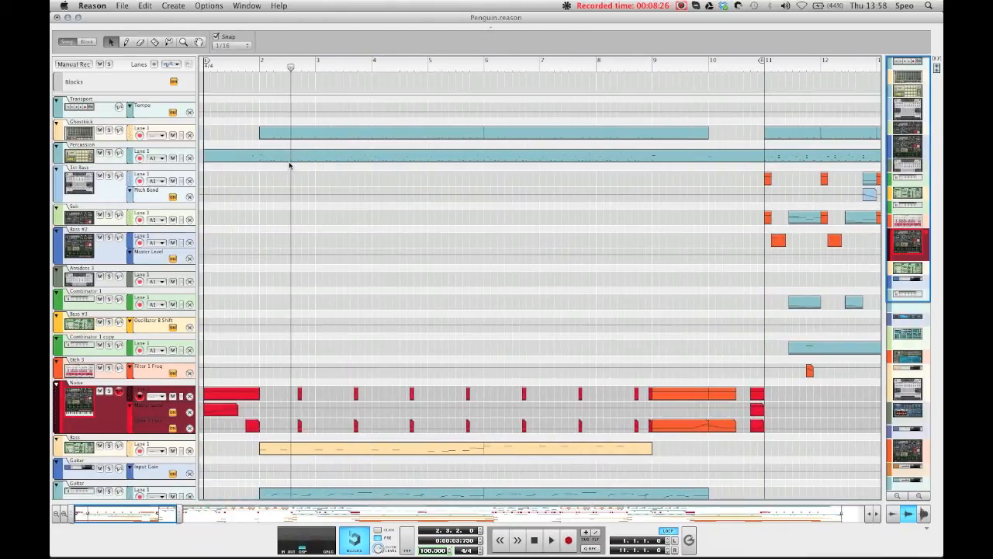
mouse_move(293, 68)
left_mouse_down()
mouse_move(266, 74)
mouse_move(300, 71)
left_mouse_up()
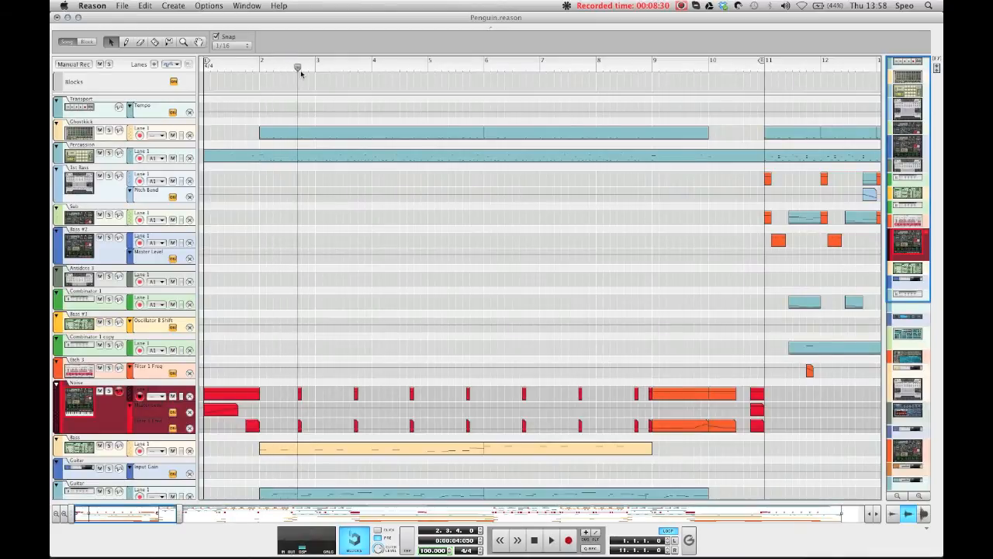
key("space")
key("shift+Return")
key("shift+Return")
key("shift+Return")
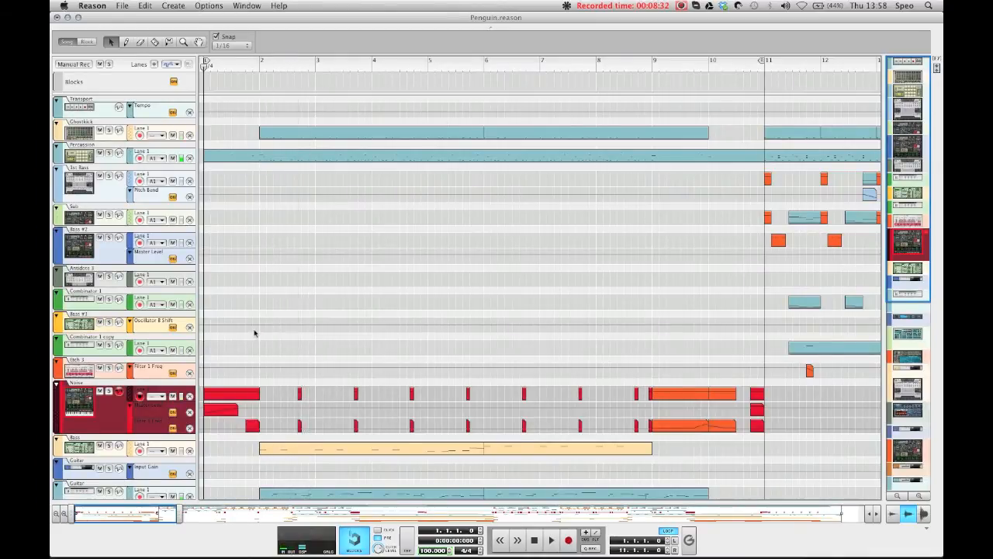
Step: Select the Bass track below Noise and place the playhead at bar 2, where its first clip starts
scroll(254, 333, "down", 8)
scroll(246, 337, "up", 3)
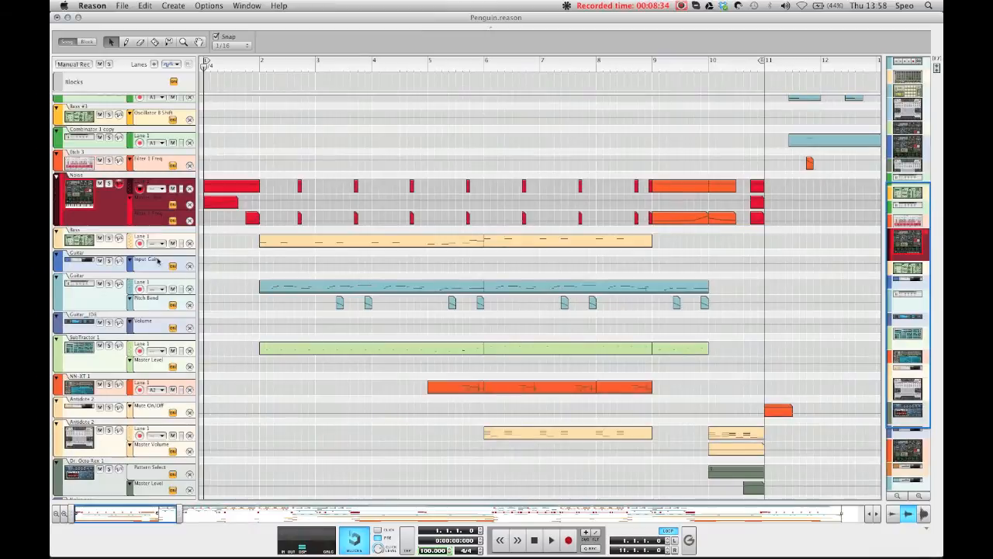
left_click(140, 242)
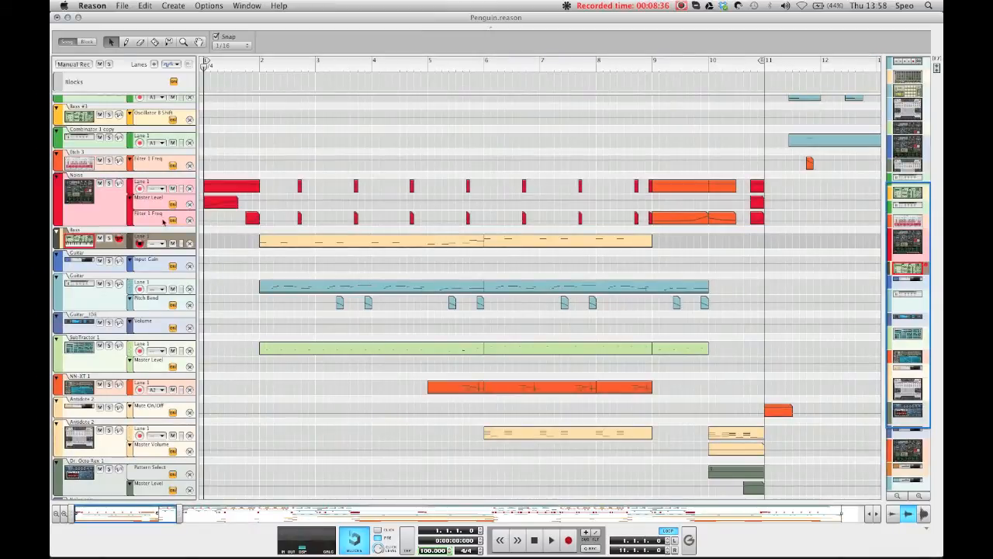
left_click(262, 66)
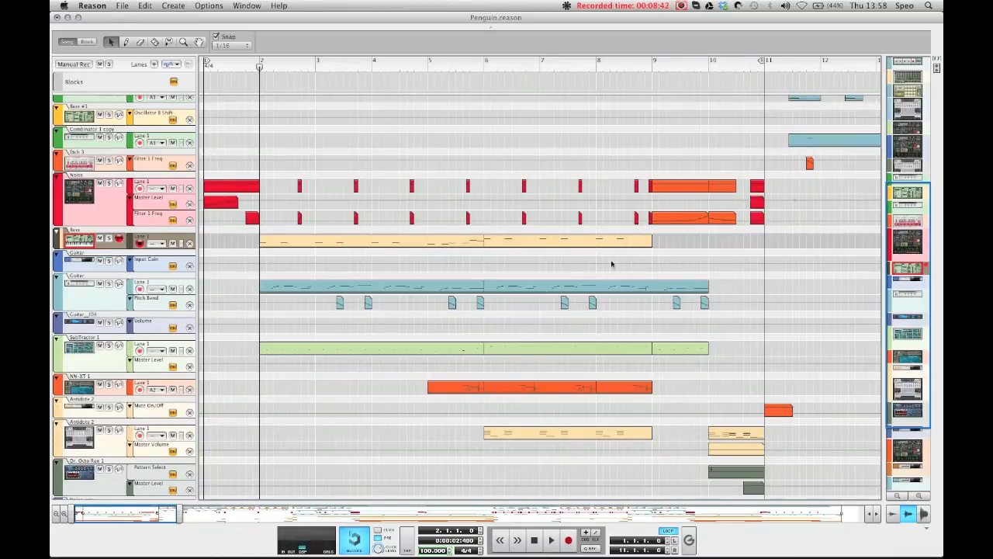
Step: Show the Bass track's Malström in the rack and unfold the Etch Red filter beneath it
key("F6")
scroll(542, 290, "up", 2)
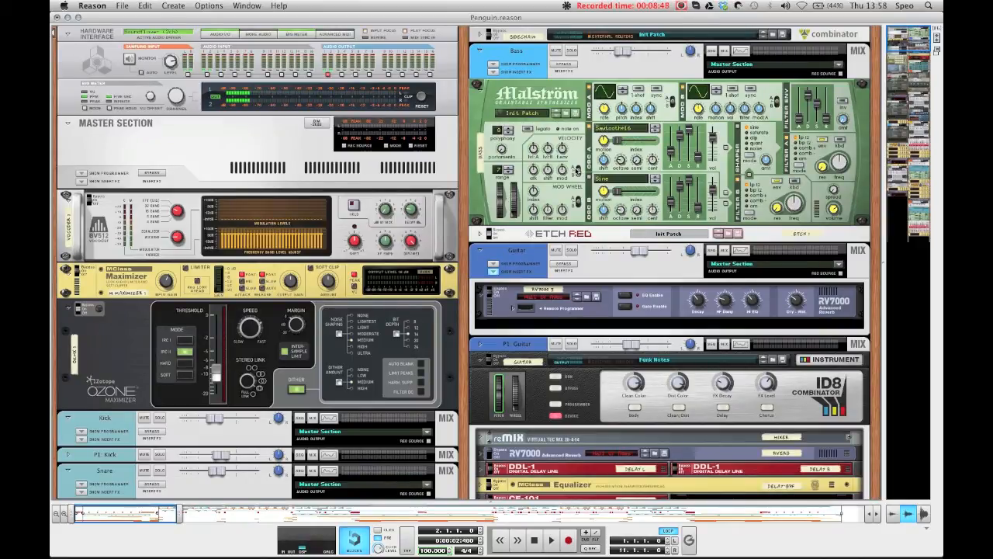
left_click(480, 234)
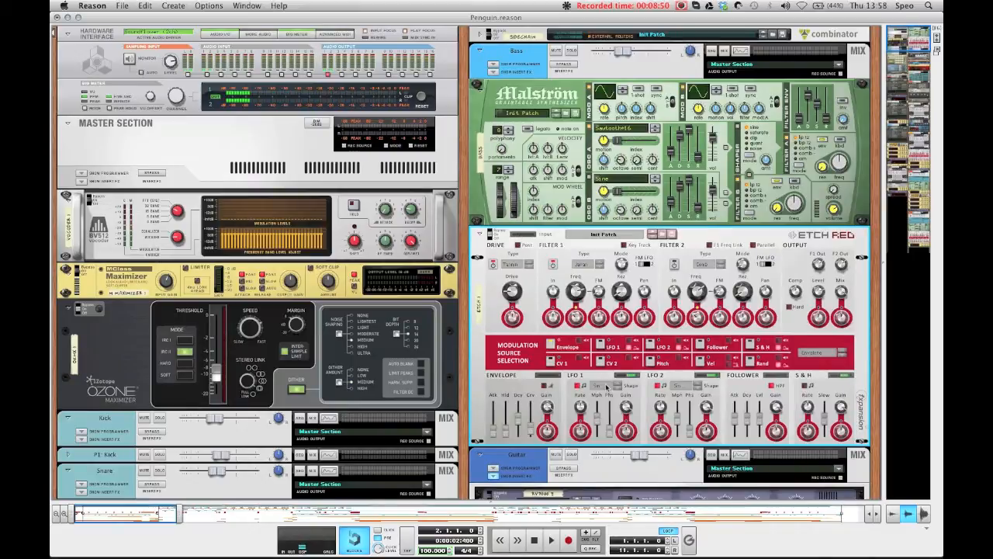
Step: Fold the Etch Red filter and play the soloed Guitar track in the sequencer with bars 2 to 10 looped
left_click(481, 233)
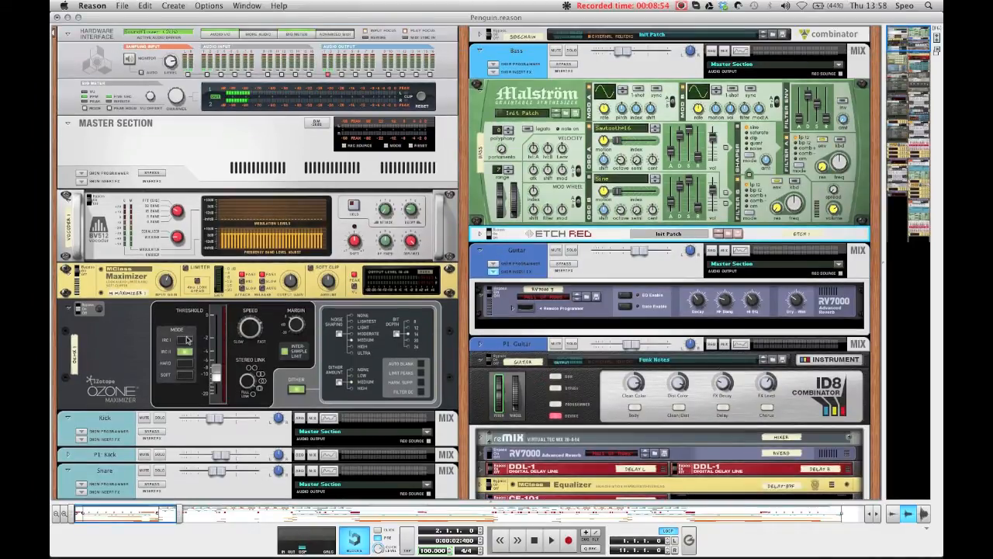
key("F7")
left_click(106, 301)
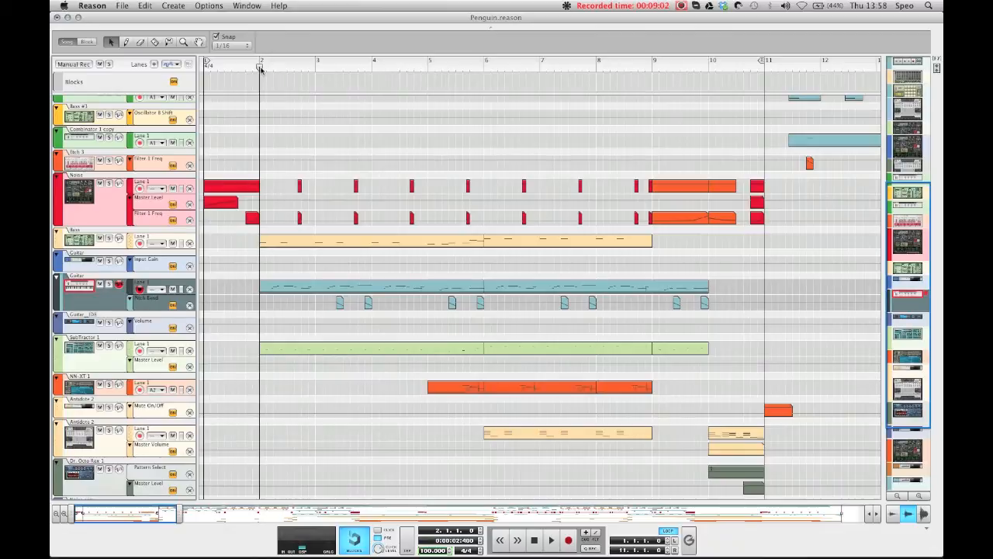
left_click_drag(764, 60, 708, 89)
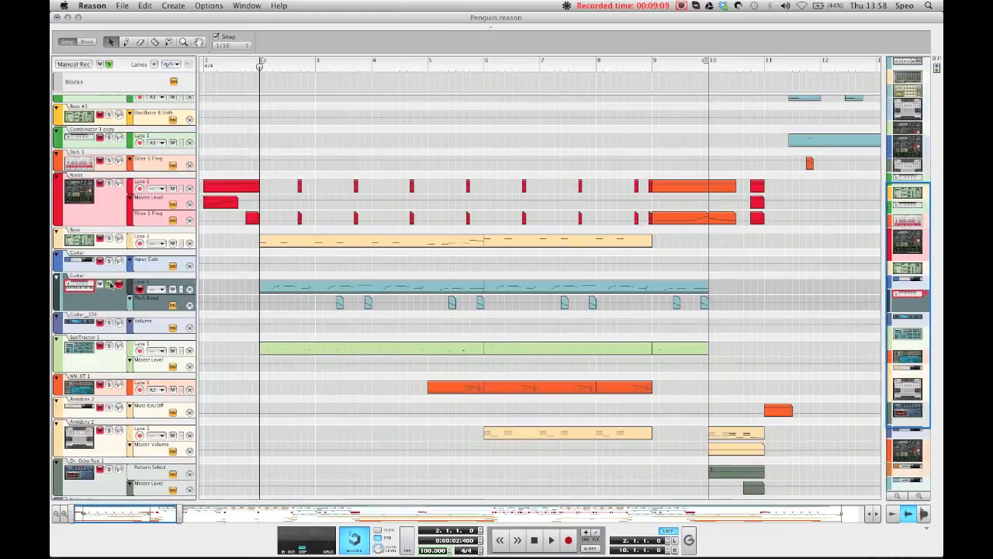
key("space")
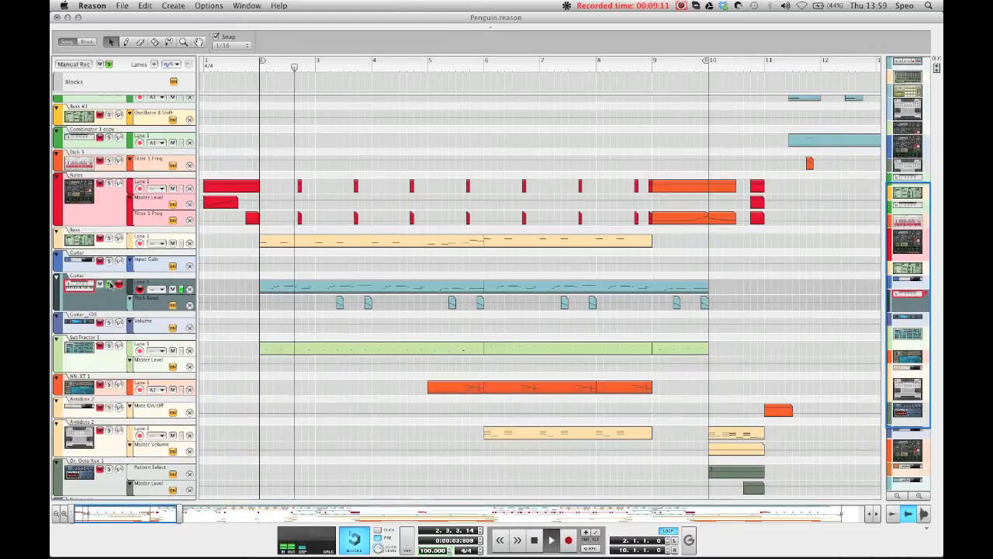
Step: Show the Guitar's ID8 Combinator and its effect chain in the rack during playback, stopping once they are in view
key("F6")
scroll(672, 190, "up", 2)
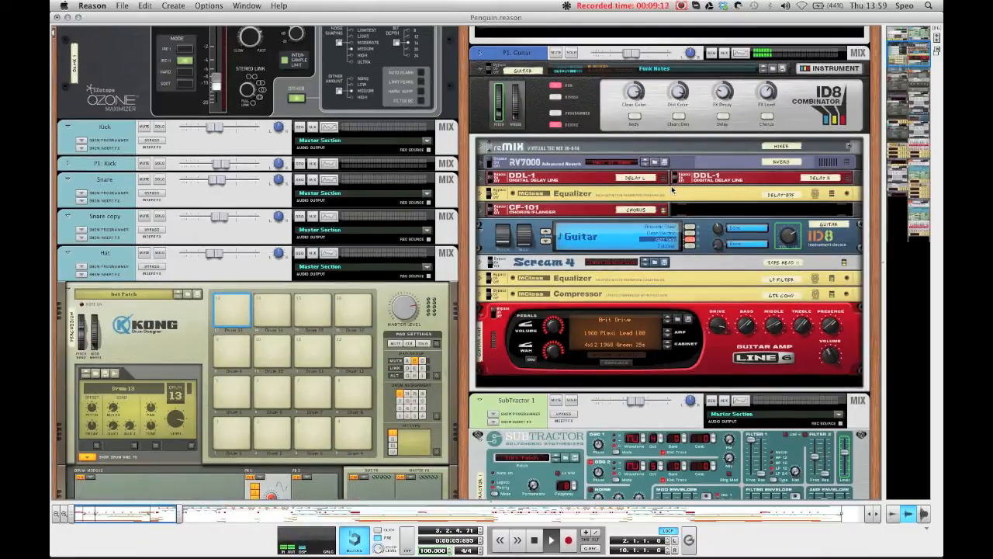
scroll(672, 190, "up", 1)
key("space")
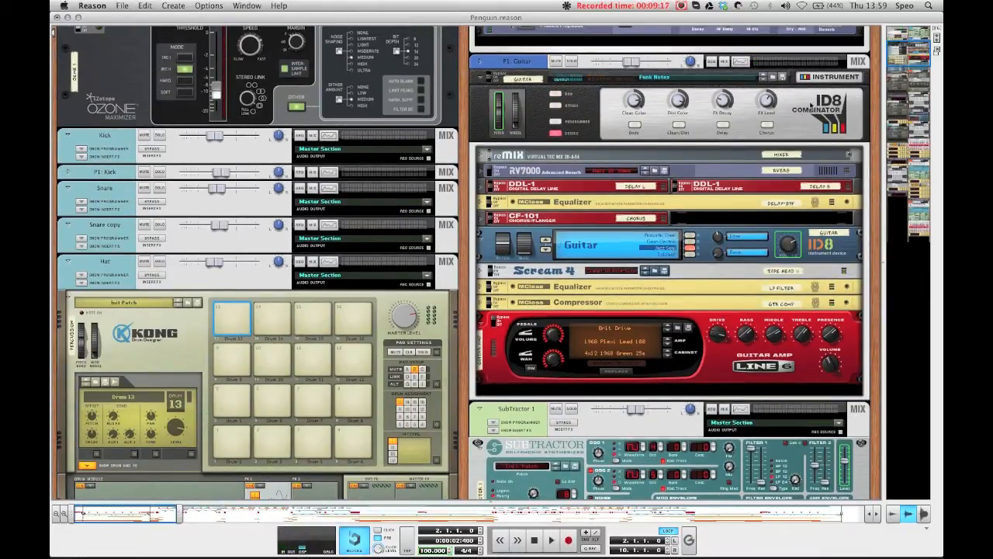
scroll(756, 130, "up", 4)
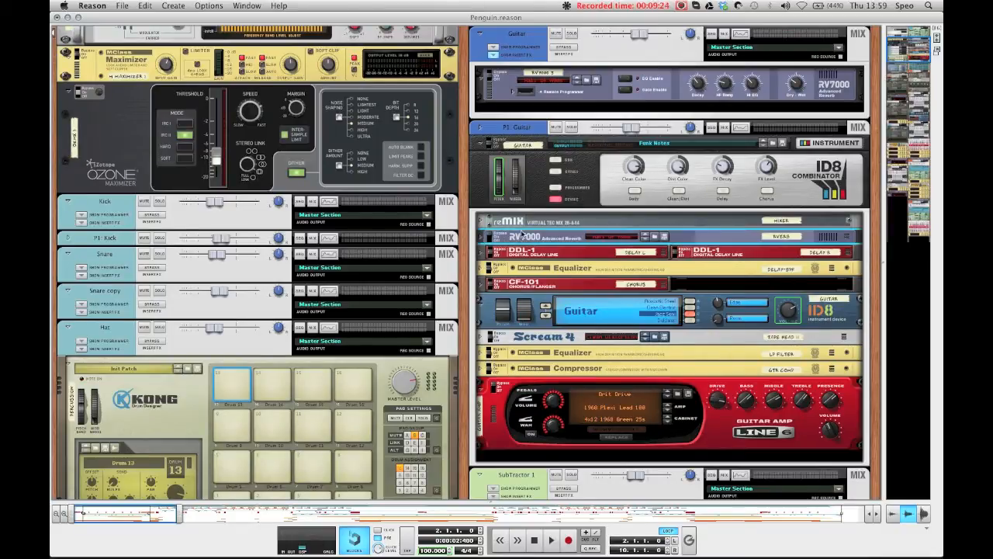
scroll(543, 236, "up", 2)
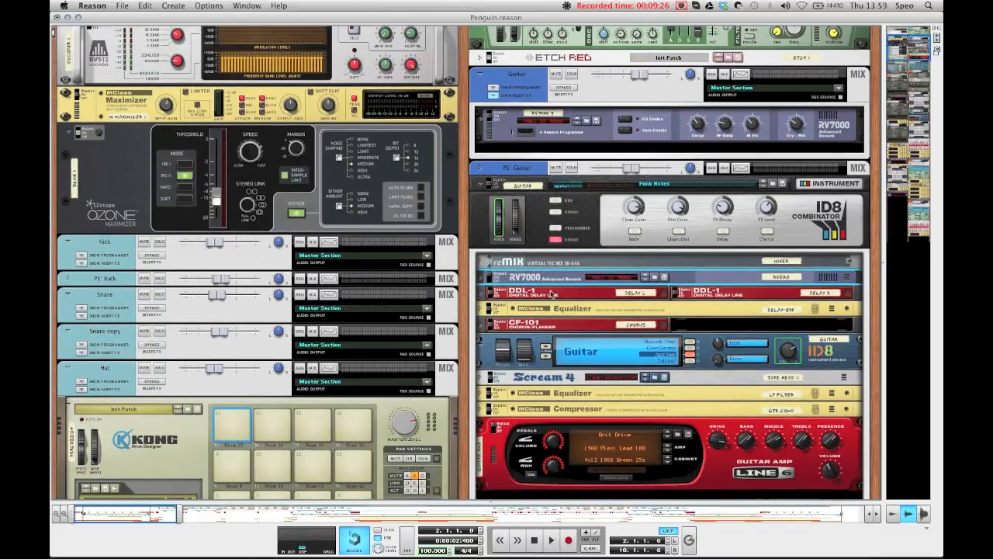
Step: Copy the patch of the RVerb RV7000 inside the guitar Combinator and paste it onto the Guitar channel's insert RV7000
left_click(507, 122)
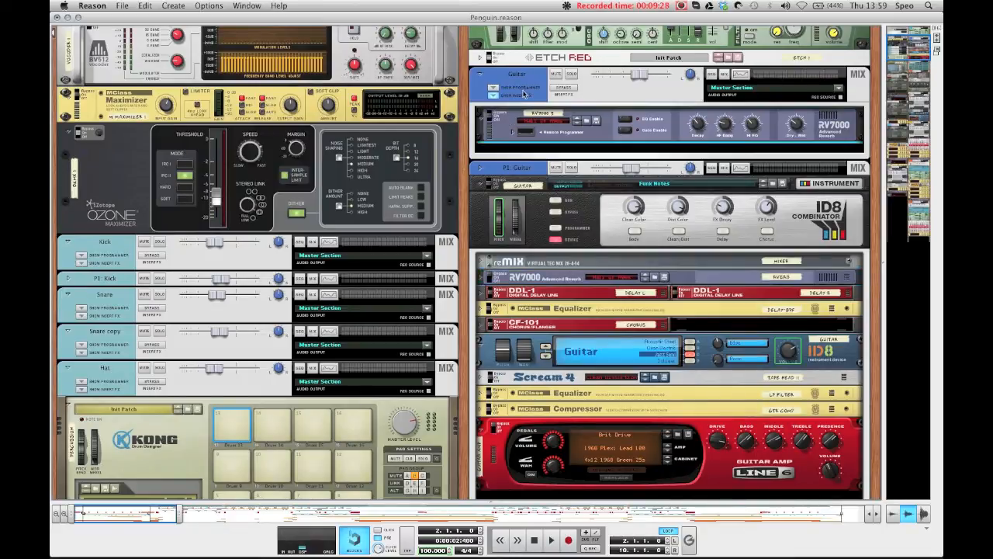
right_click(564, 284)
mouse_move(596, 431)
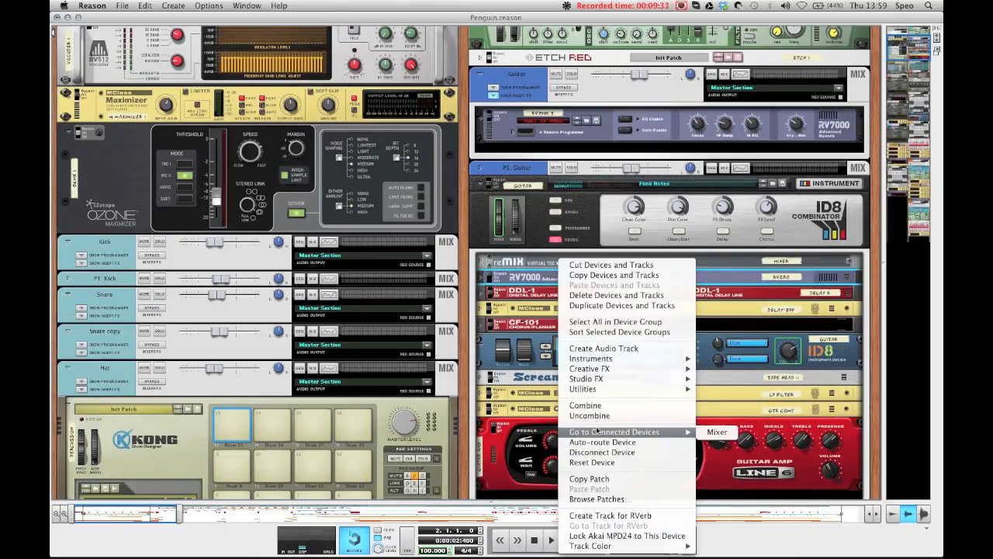
left_click(595, 480)
right_click(565, 129)
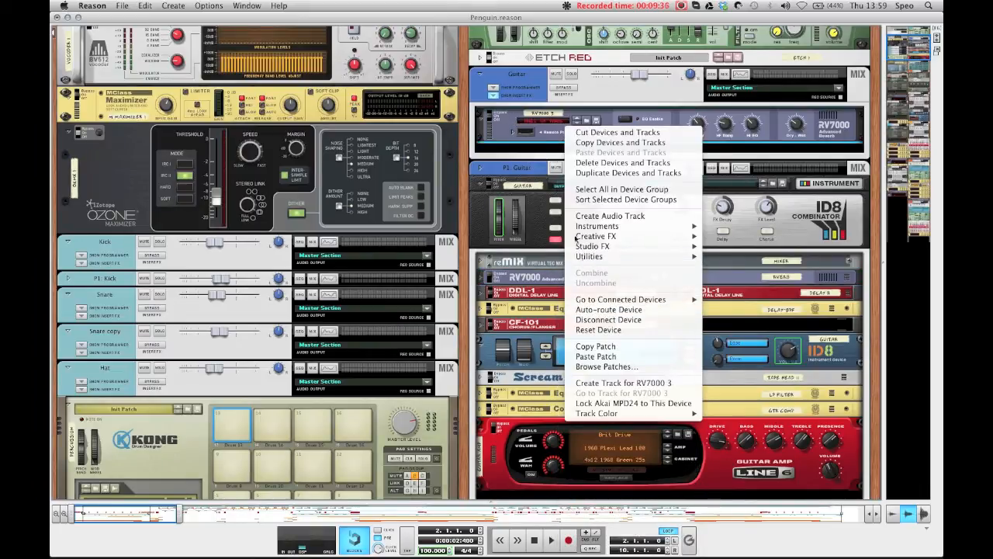
left_click(601, 356)
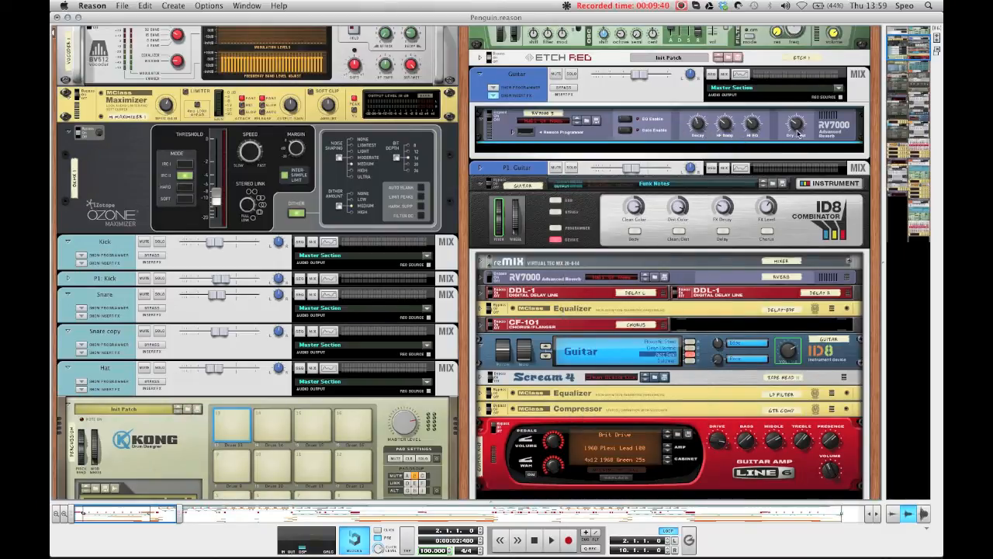
Step: Check the insert reverb's Dry/Wet amount, hide the Guitar channel's insert effects and unfold the P1: Guitar mix channel
mouse_move(795, 132)
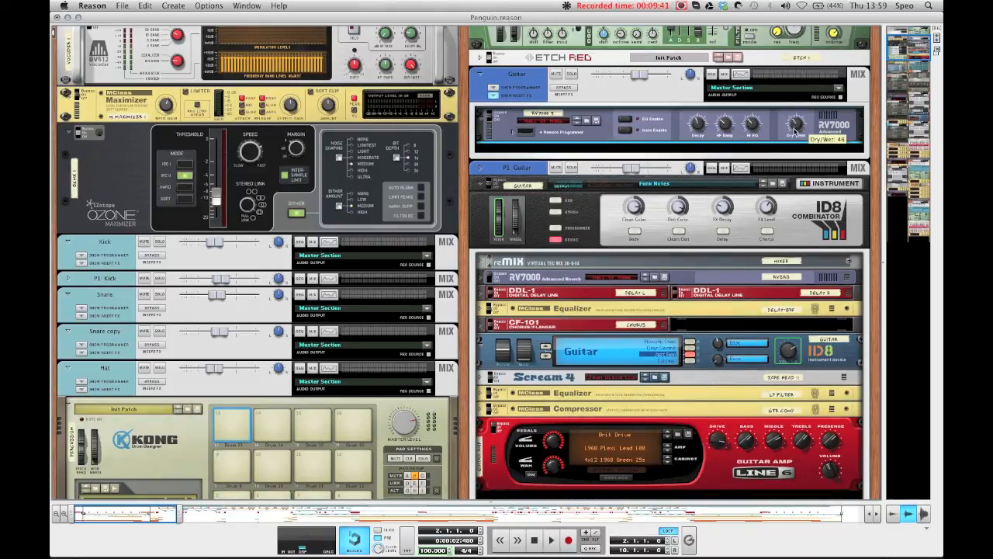
left_click(491, 134)
left_click(493, 97)
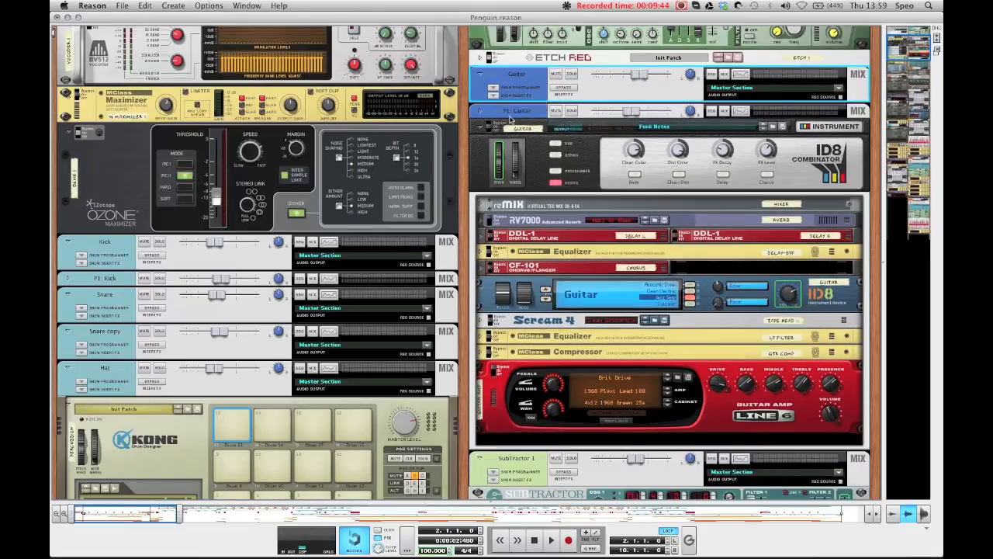
left_click(505, 113)
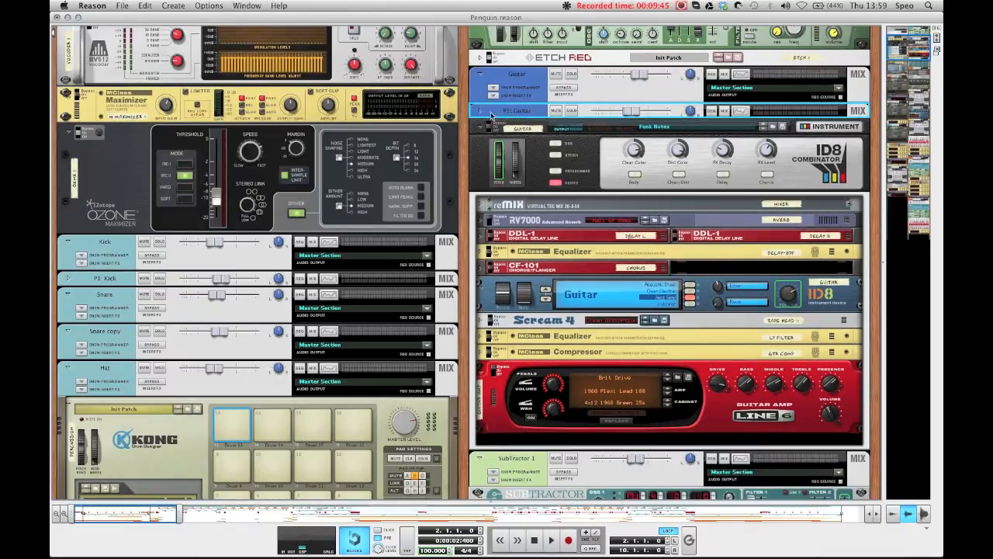
left_click(528, 227)
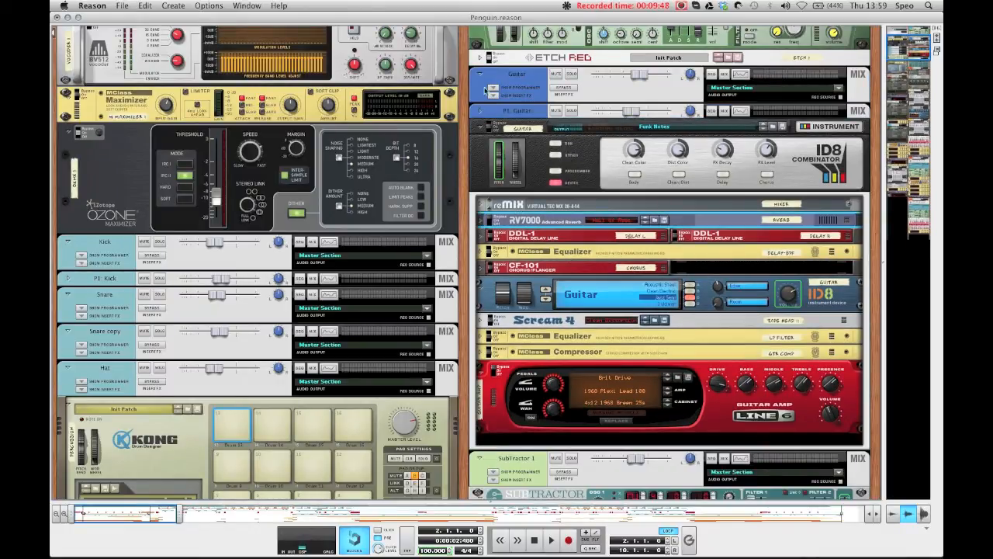
left_click(481, 110)
left_click(479, 112)
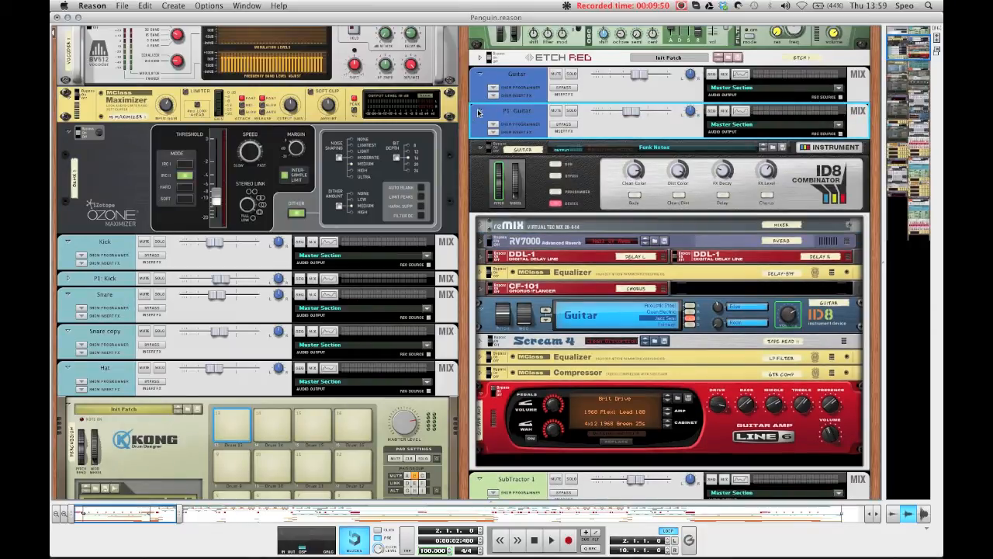
Step: Locate and select the parallel P1: Guitar channel in the mixer and return to its devices in the rack
key("F7")
key("F6")
key("F5")
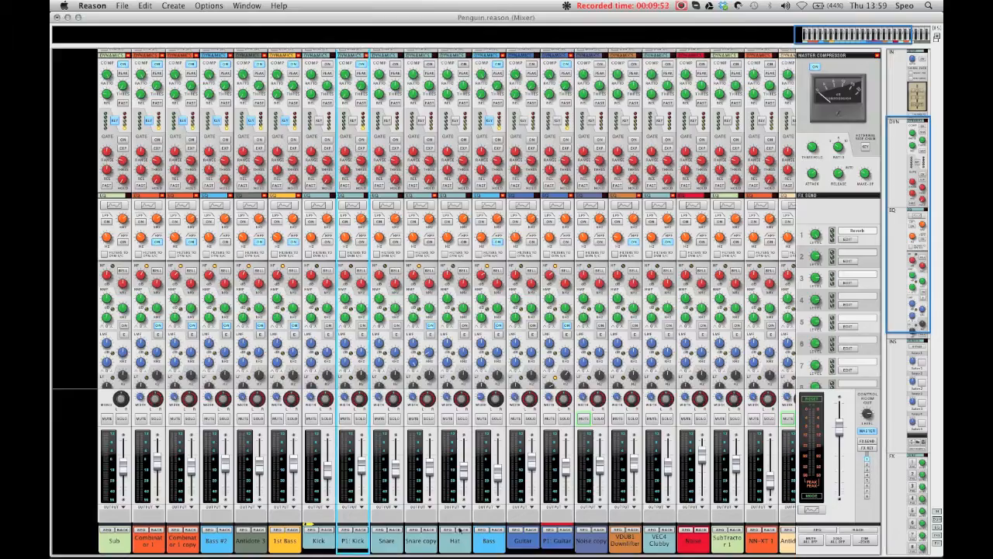
left_click(554, 541)
key("F6")
key("F7")
key("F6")
key("F7")
key("F5")
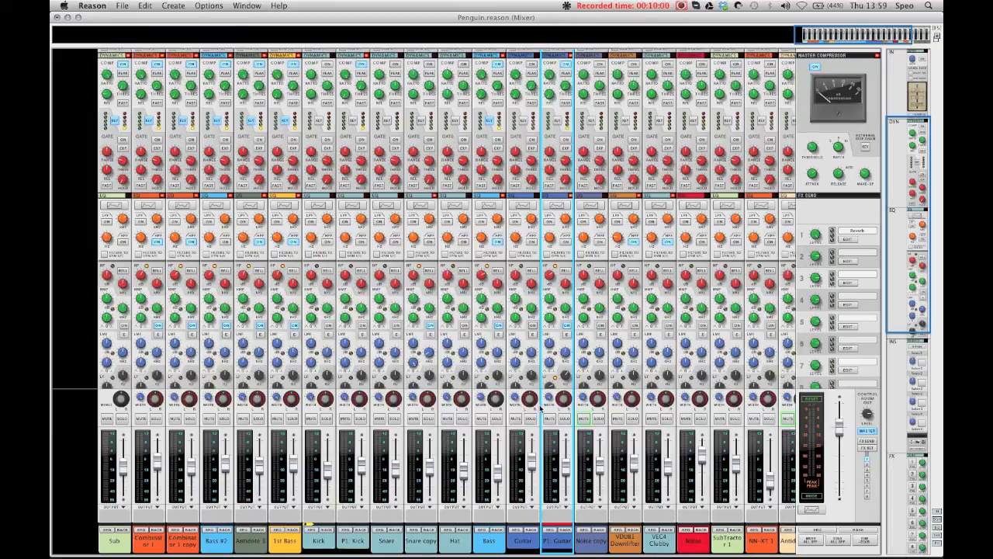
key("F7")
key("F6")
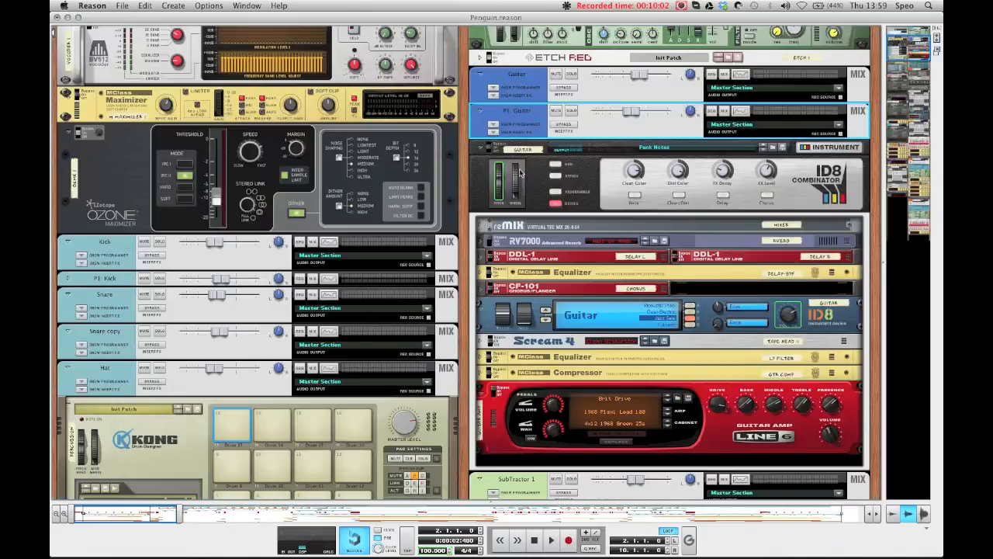
Step: Solo the P1: Guitar channel and listen to it with the Combinator's RV7000 bypassed
left_click(571, 115)
key("space")
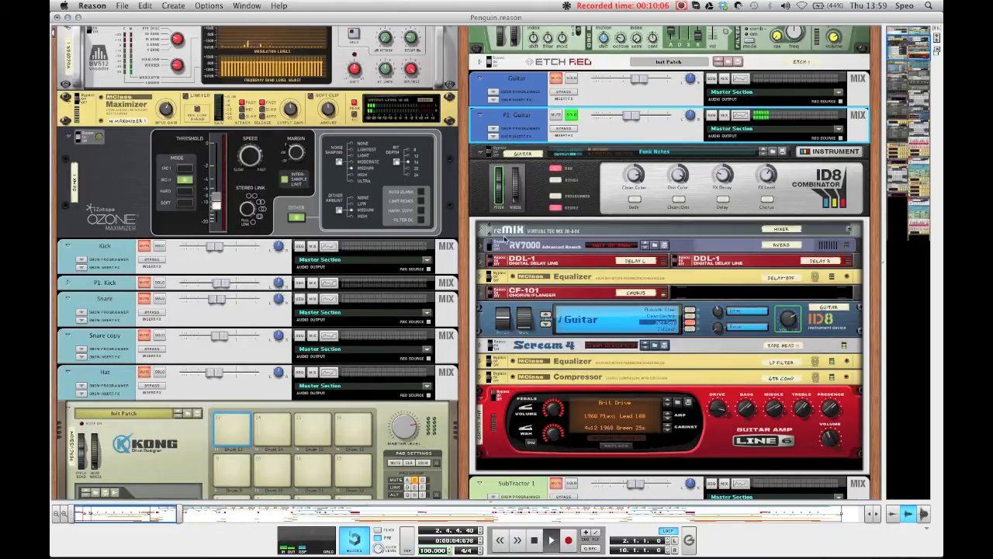
key("space")
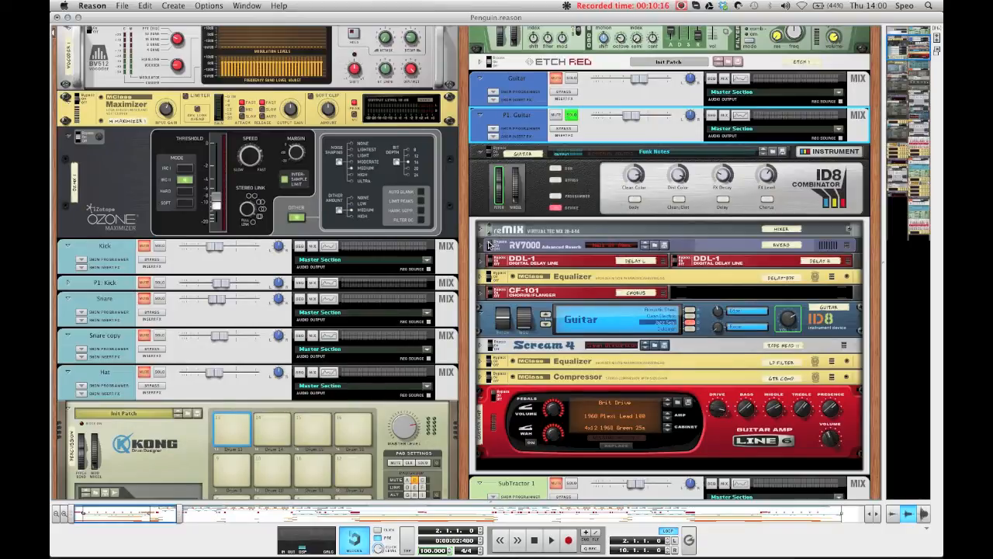
Step: Switch the Combinator's RV7000 reverb on to hear the soloed guitar through it, and return it to Bypass
left_click(489, 245)
key("space")
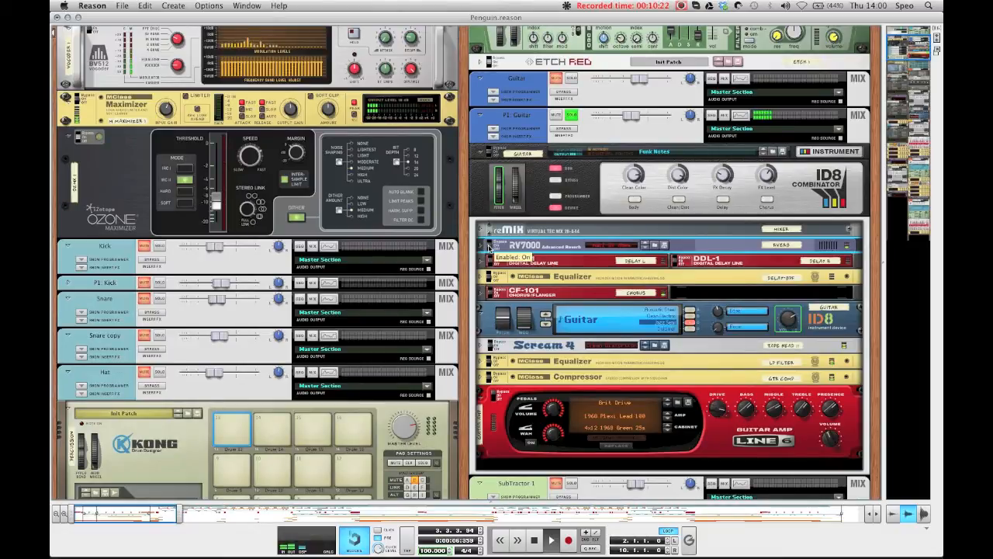
key("space")
left_click(489, 245)
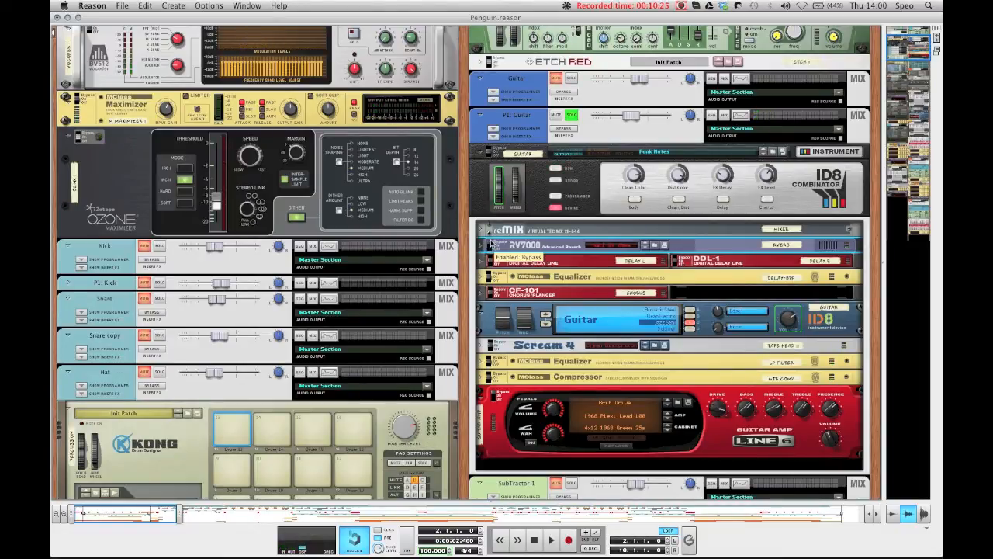
Step: Reveal and hide the Guitar channel's insert reverb once more and take P1: Guitar out of solo
left_click(491, 100)
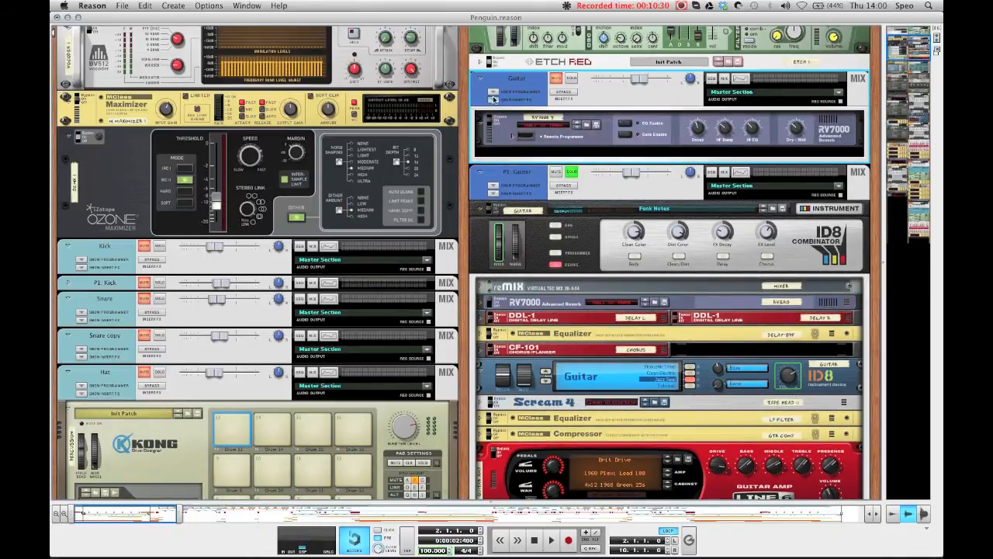
left_click(494, 99)
left_click(510, 126)
left_click(572, 117)
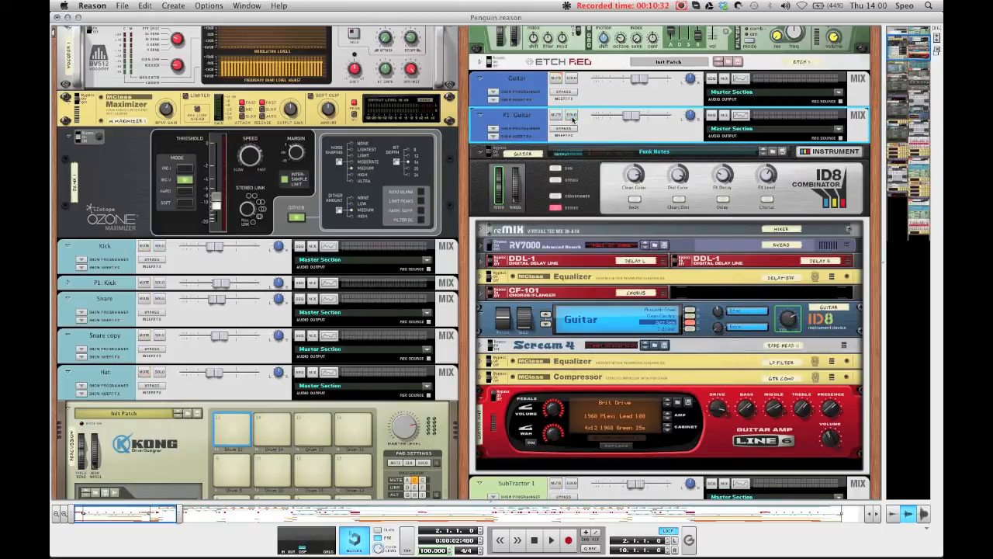
Step: View the Copy Channel Settings options for the Guitar channel in the mixer, dismiss them and select P1: Guitar
key("F5")
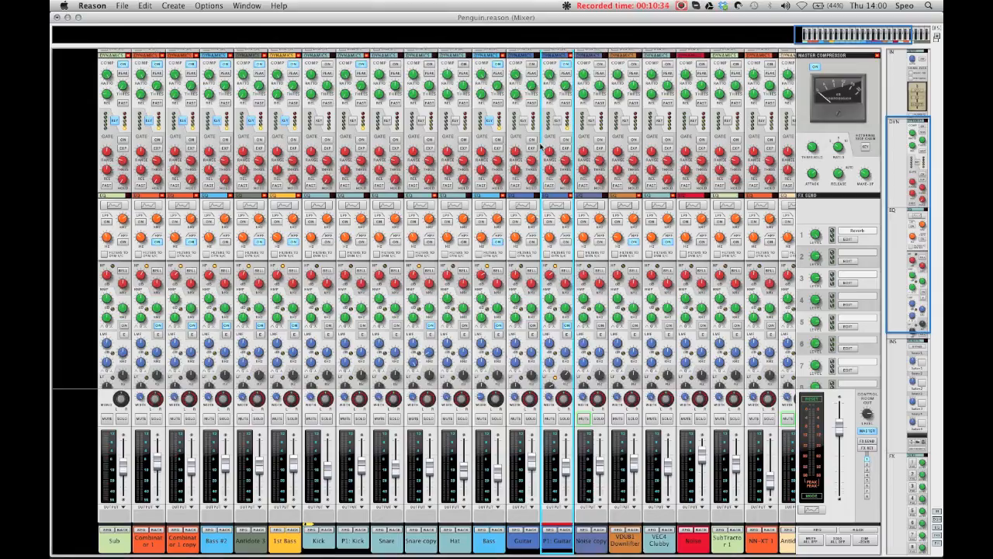
left_click(522, 553)
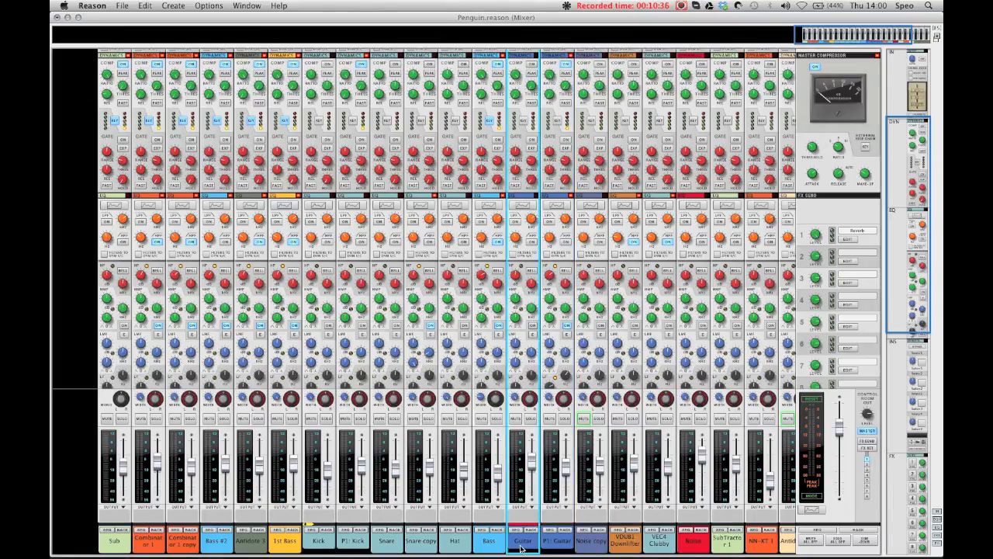
right_click(511, 541)
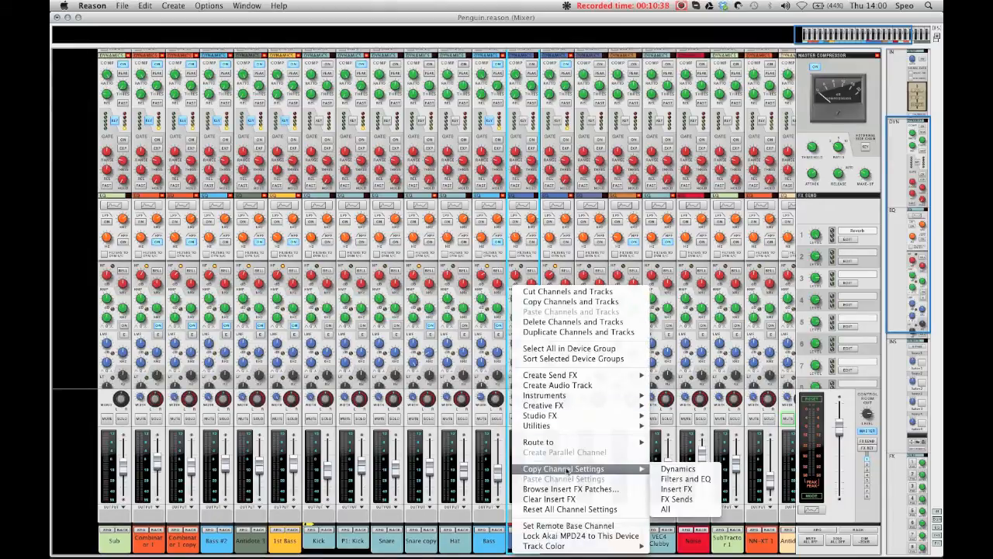
left_click(488, 555)
left_click(548, 547)
Step: Examine the P1: Guitar channel's dynamics and EQ, and mute and unmute it to compare the sound without it
scroll(552, 326, "up", 5)
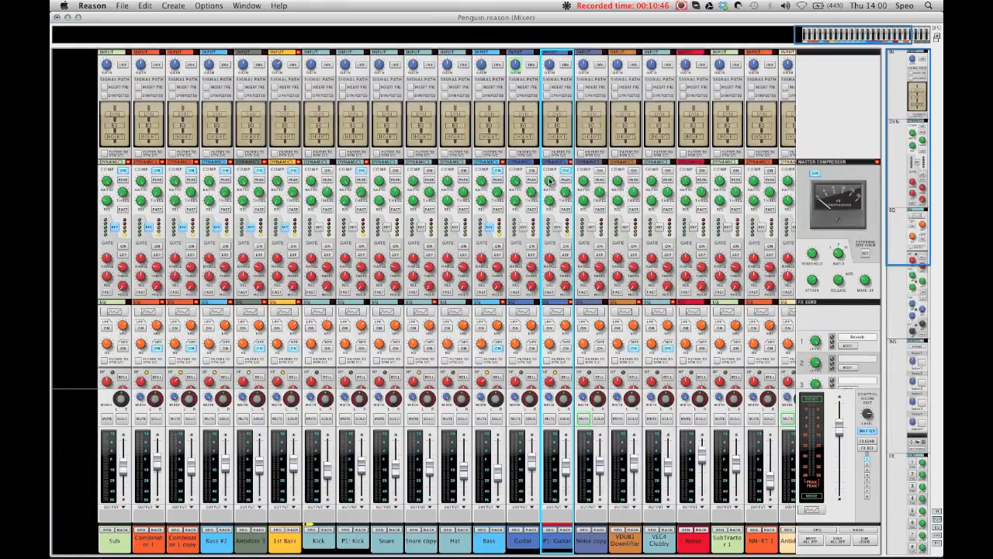
scroll(552, 216, "down", 6)
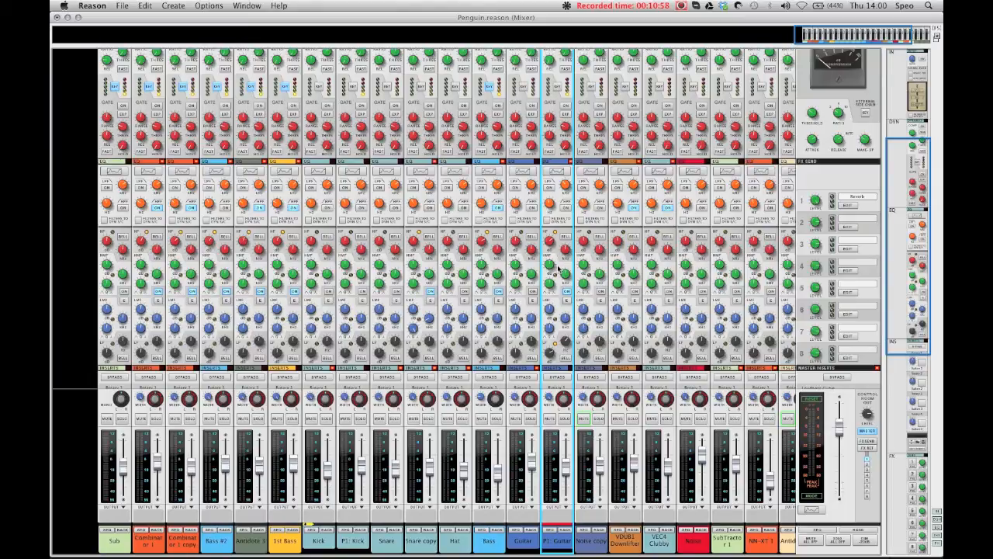
left_click(549, 419)
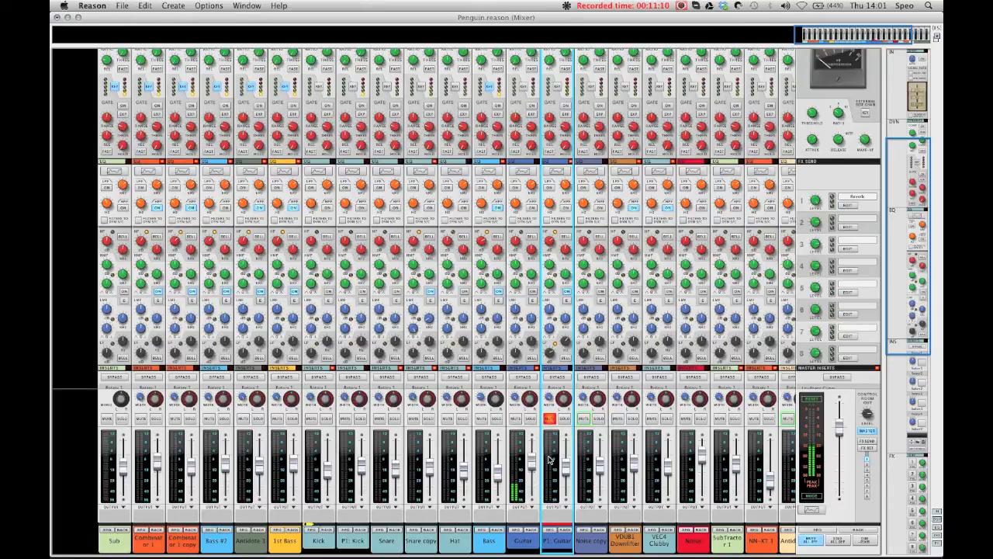
left_click(549, 418)
Step: Raise the P1: Guitar fader to -3.01 dB and look over the rest of its channel strip
left_click_drag(568, 470, 570, 464)
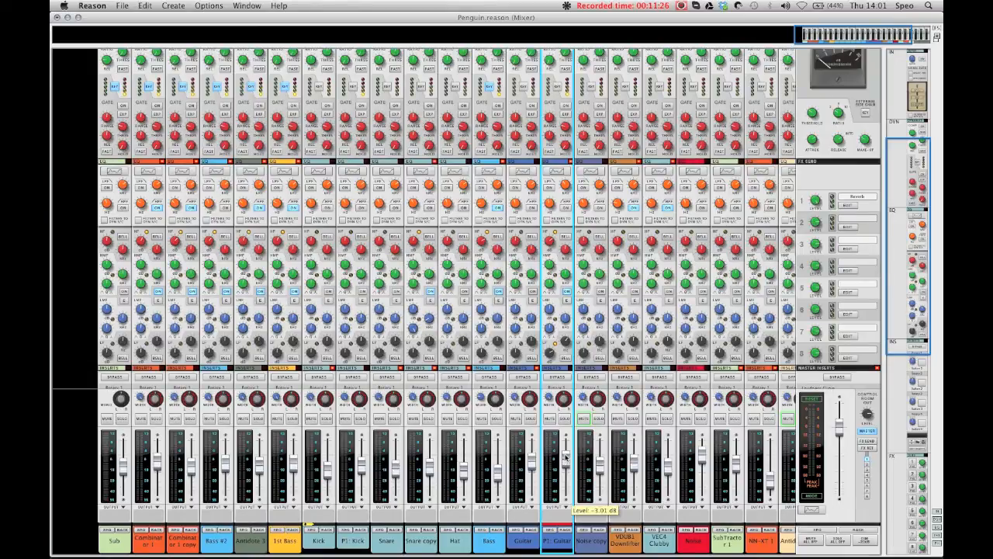
scroll(552, 411, "up", 5)
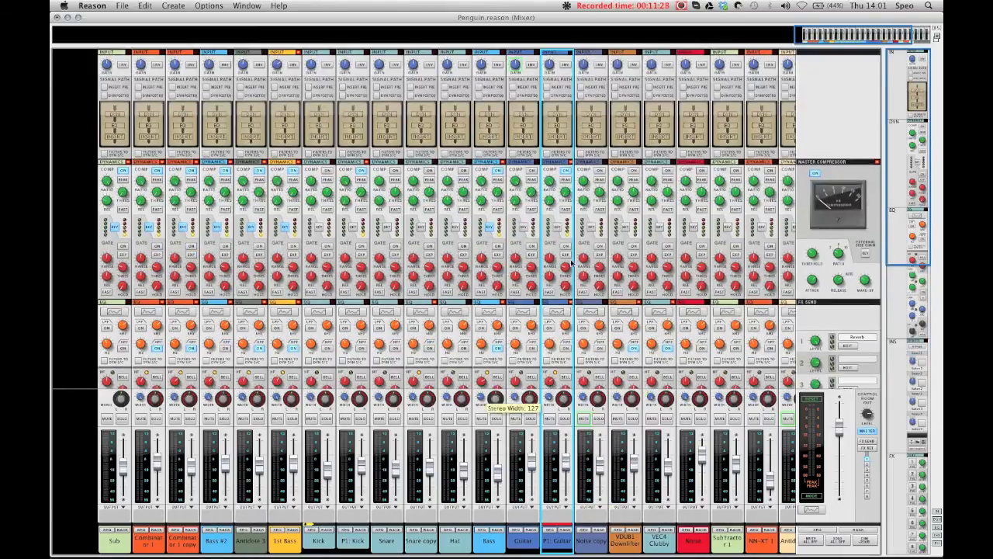
scroll(563, 183, "down", 4)
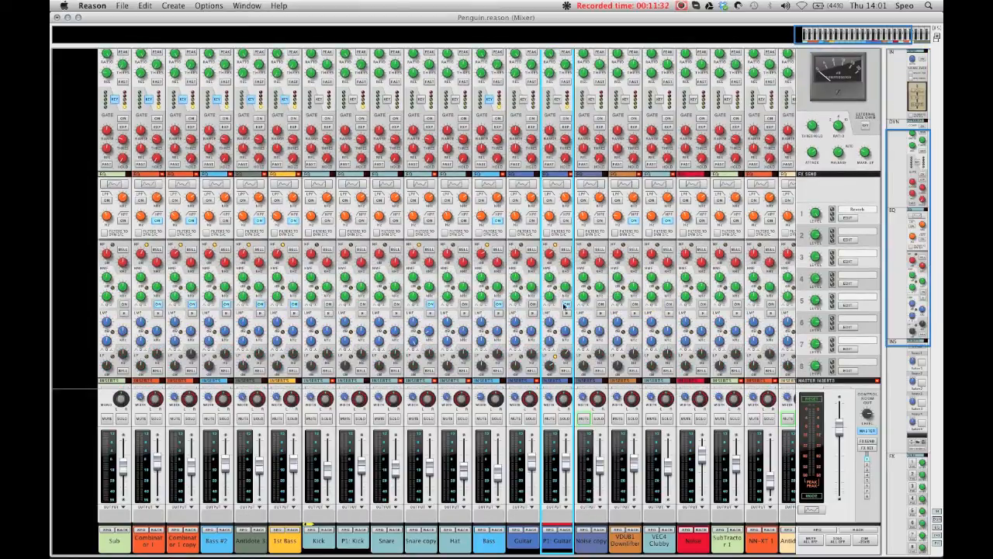
Step: Lower the P1: Guitar fader to -7.33 dB and play the song to hear the balance
left_click_drag(565, 462, 566, 465)
key("space")
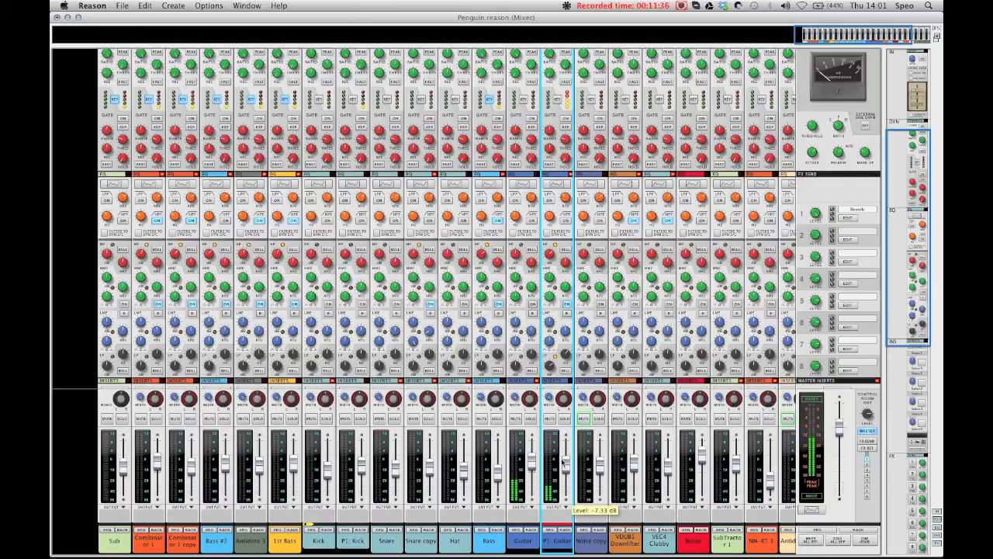
Step: Return the song position to the start in the sequencer and move the loop end to bar 12
key("F7")
left_click_drag(216, 72, 189, 70)
left_click_drag(704, 62, 820, 62)
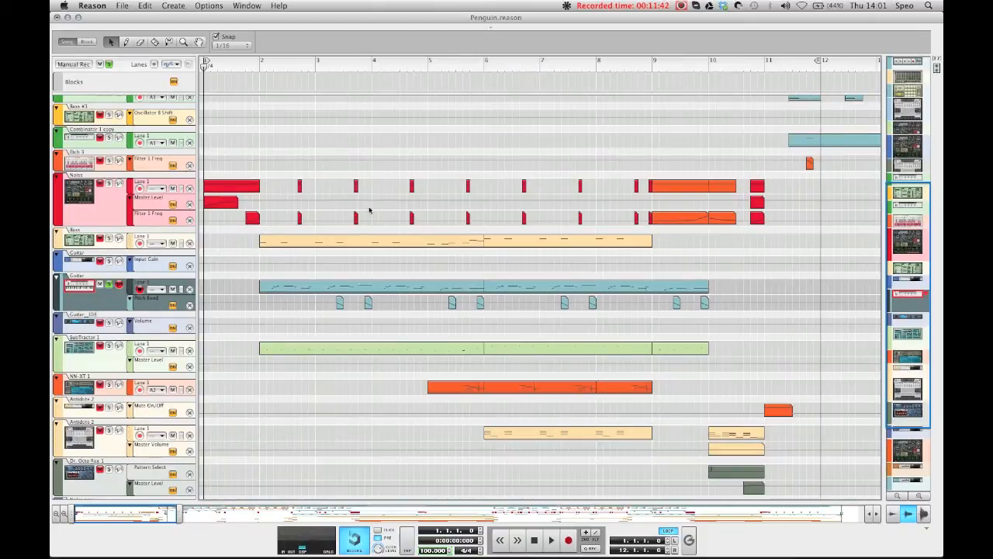
Step: Look over the Guitar's ID8 Combinator and the devices inside it in the rack
key("F6")
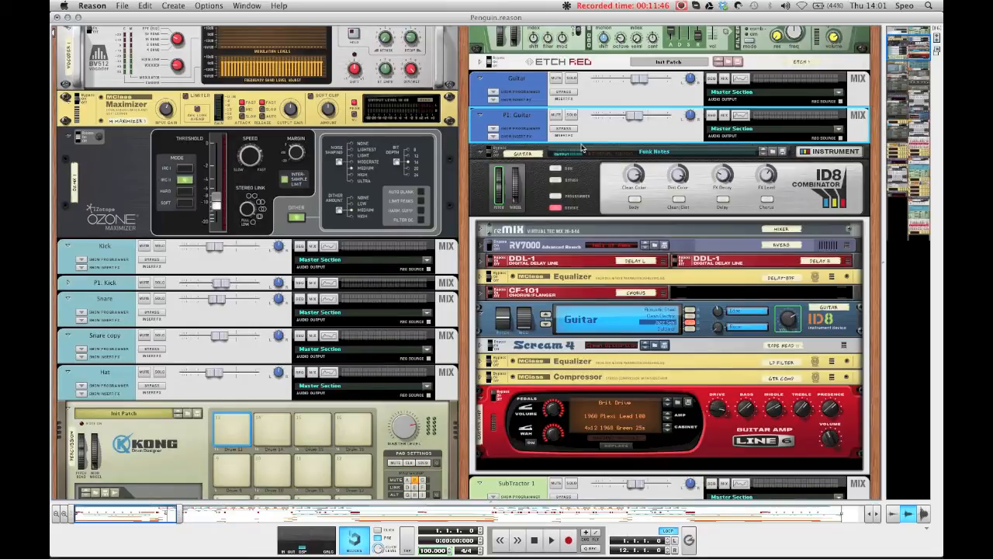
scroll(627, 213, "down", 3)
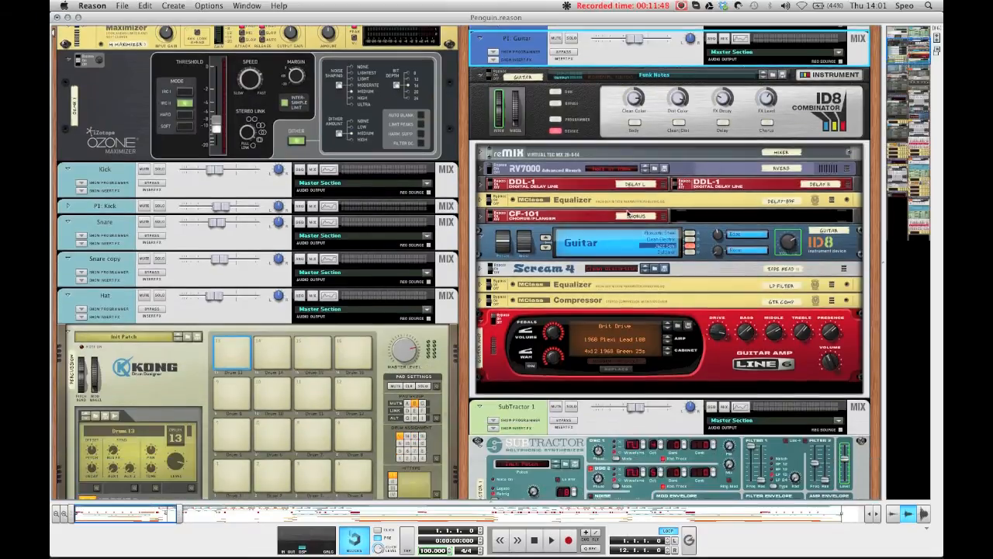
key("F7")
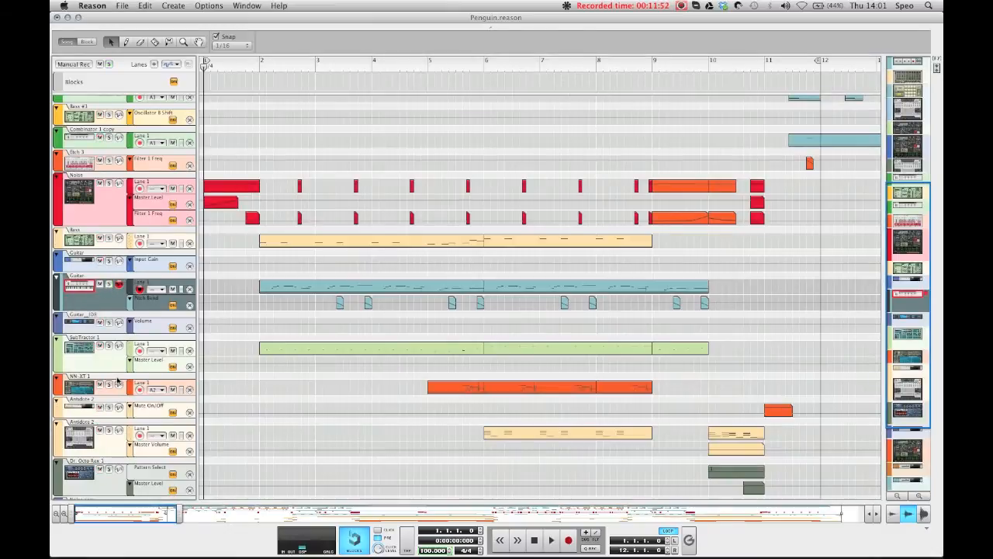
Step: Select the SubTractor 1 track and listen to it in solo from bar 2
left_click(119, 369)
scroll(121, 360, "down", 3)
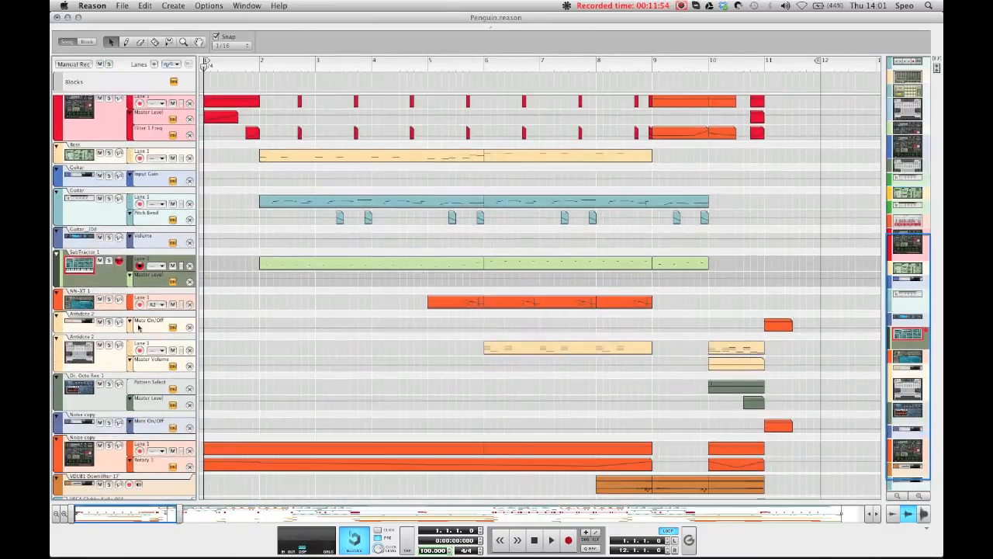
left_click(259, 67)
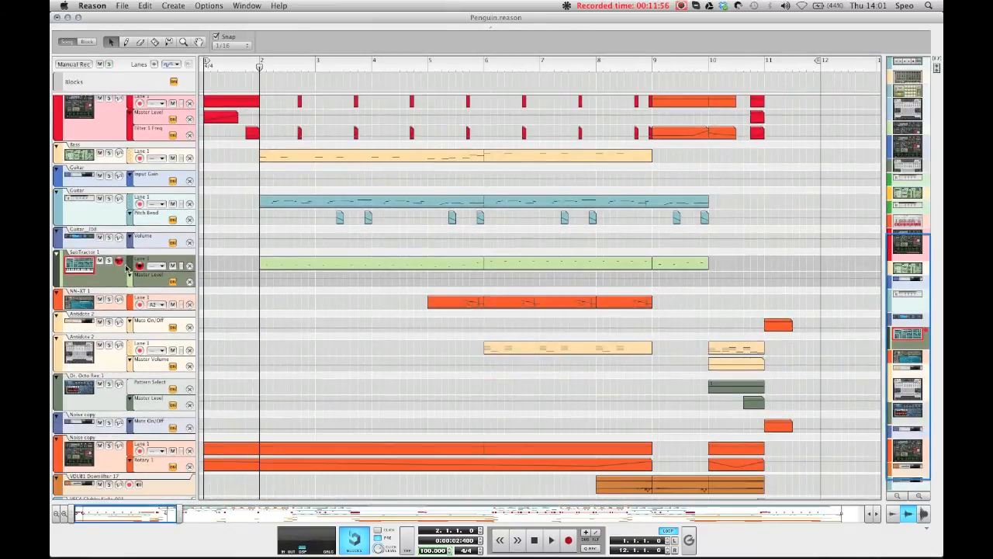
left_click(109, 261)
key("space")
key("space")
Step: Examine the SubTractor 1 synthesizer's oscillator and envelope settings in the rack and return to the sequencer
key("F6")
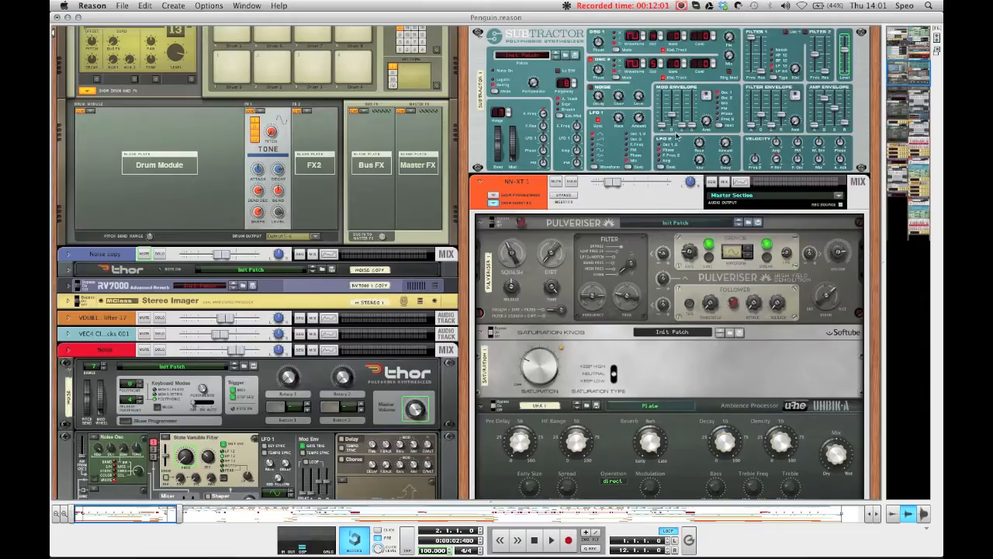
scroll(674, 134, "up", 3)
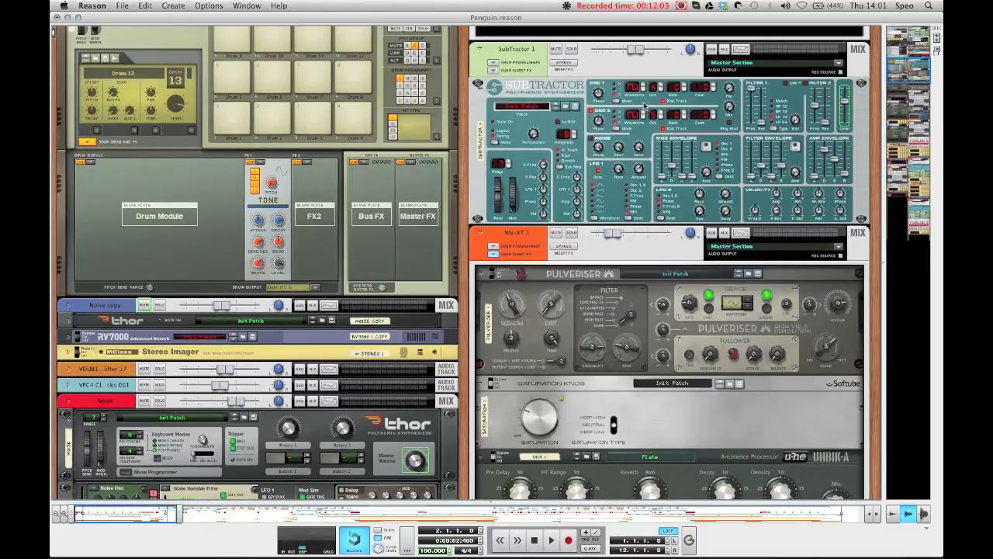
key("Tab")
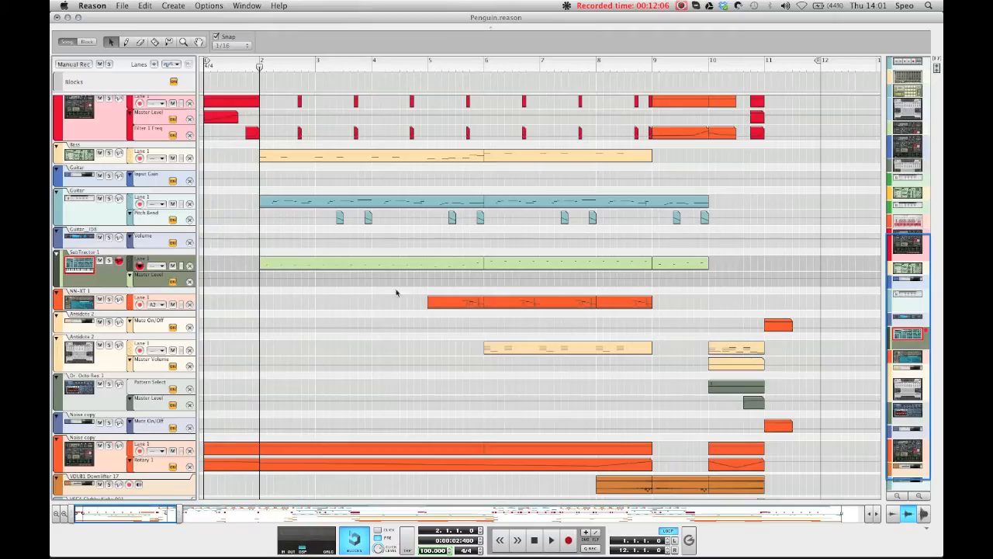
Step: Select the Noise copy track, unfold its Thor synthesizer in the rack and examine the patch
scroll(279, 328, "down", 1)
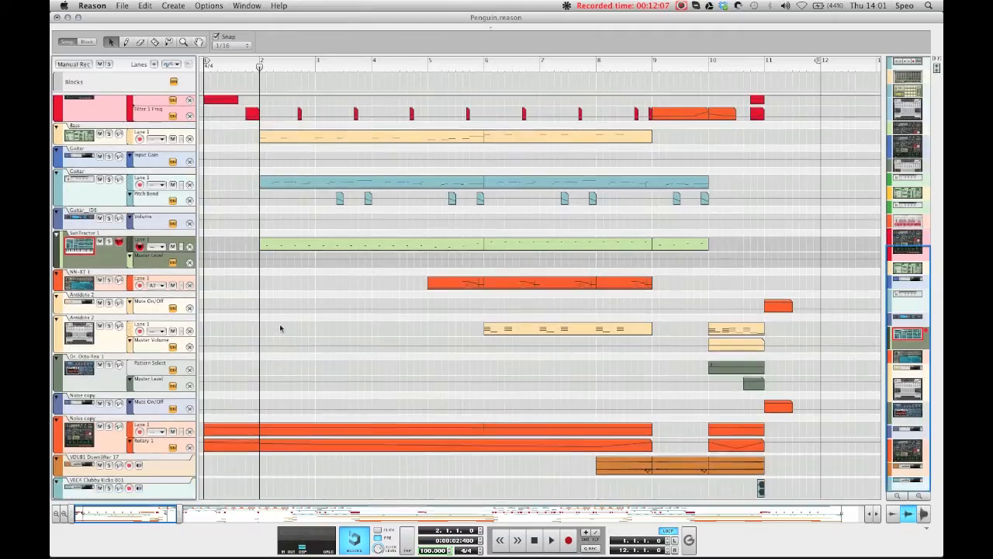
left_click(113, 444)
scroll(232, 404, "up", 3)
scroll(279, 388, "down", 3)
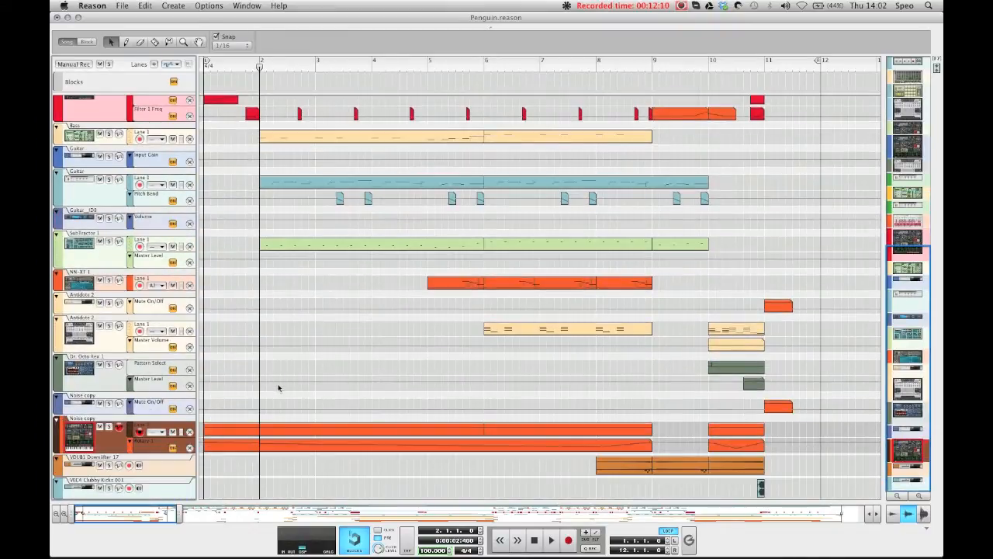
key("Tab")
scroll(106, 107, "up", 2)
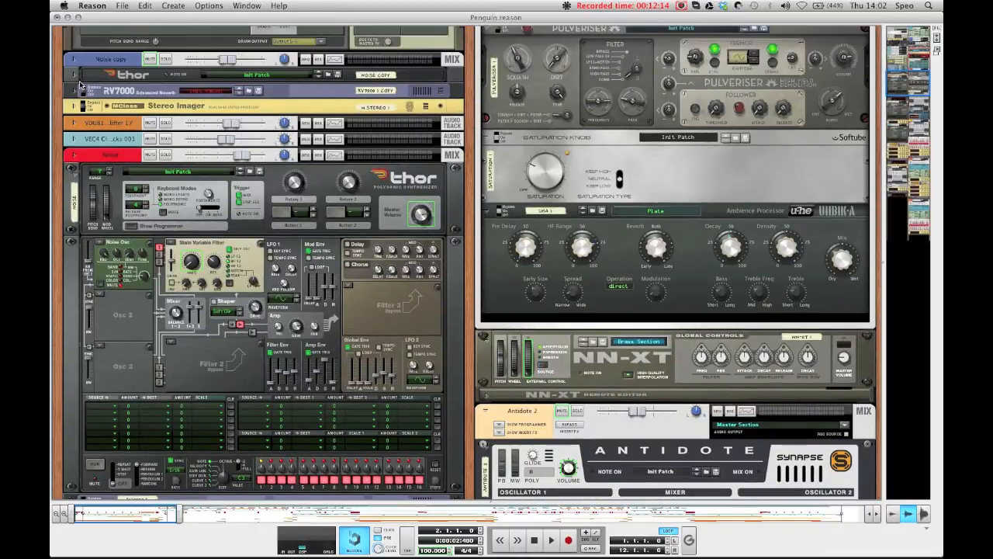
left_click(74, 75)
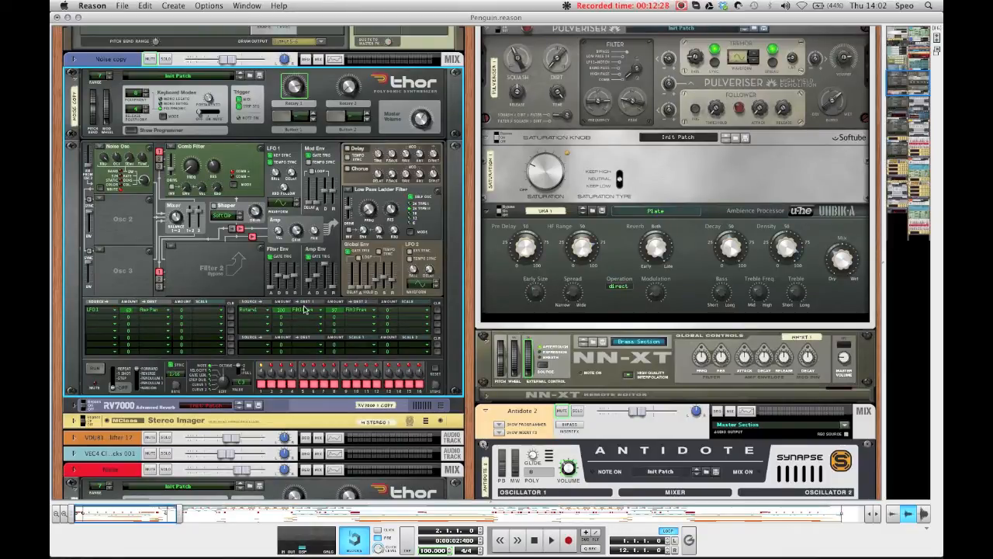
Step: Unfold the Noise copy's RV7000 reverb and MClass Stereo Imager to show their settings
left_click(136, 403)
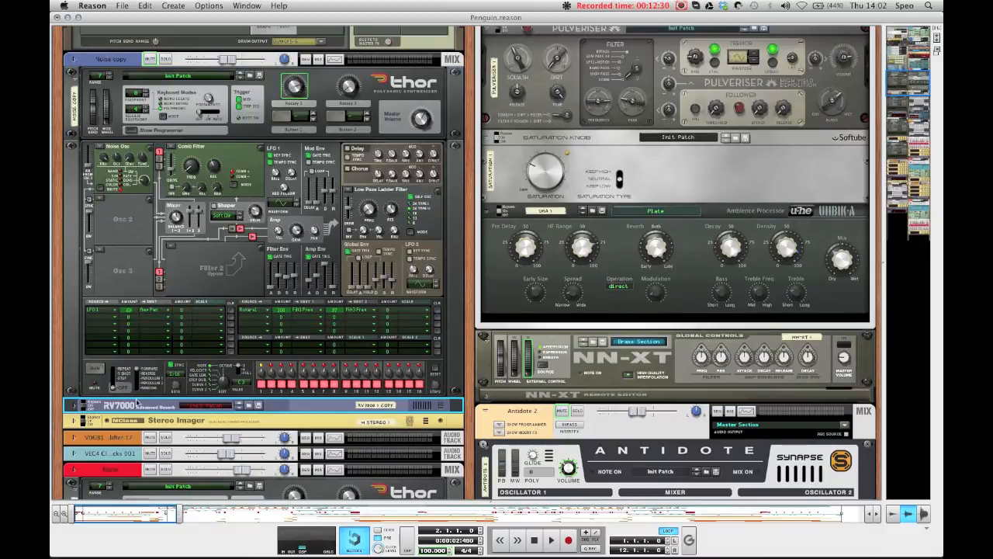
left_click(73, 405)
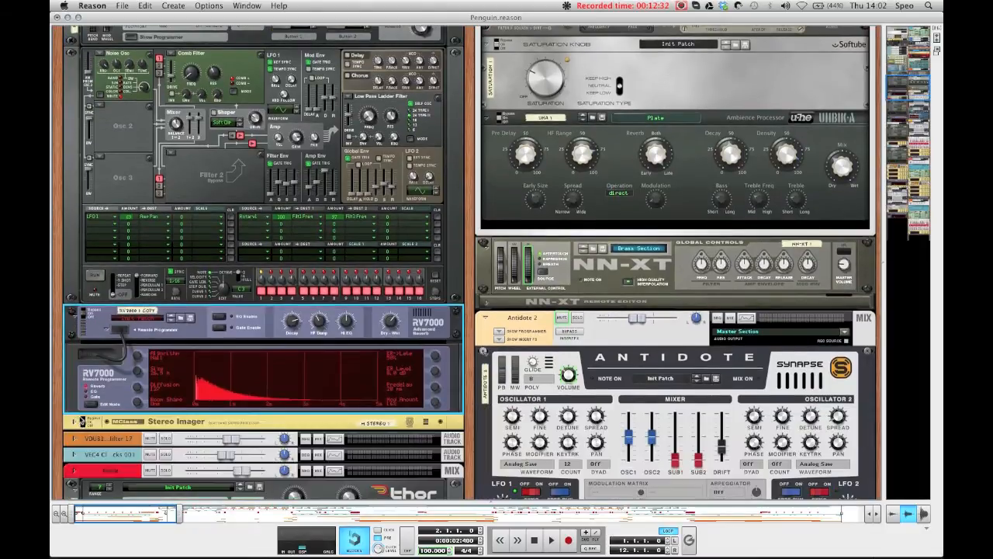
left_click(79, 423)
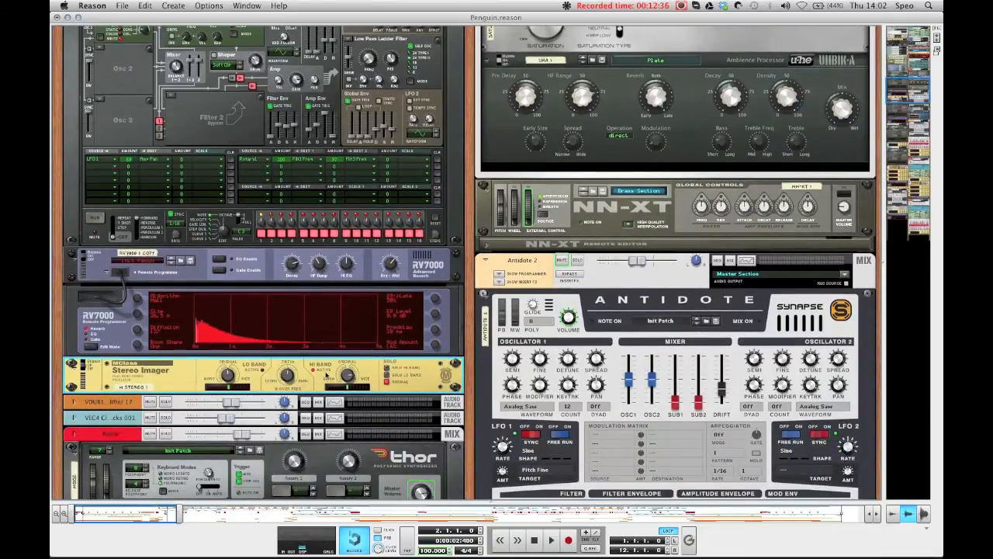
Step: Solo the Noise copy channel and play it from the start of the song while viewing its Thor
scroll(326, 375, "up", 10)
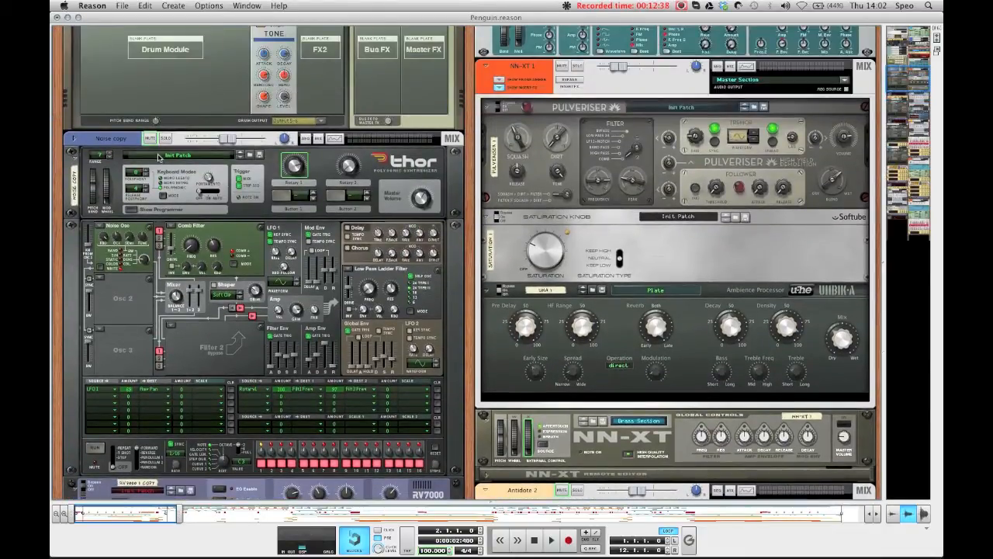
left_click(167, 139)
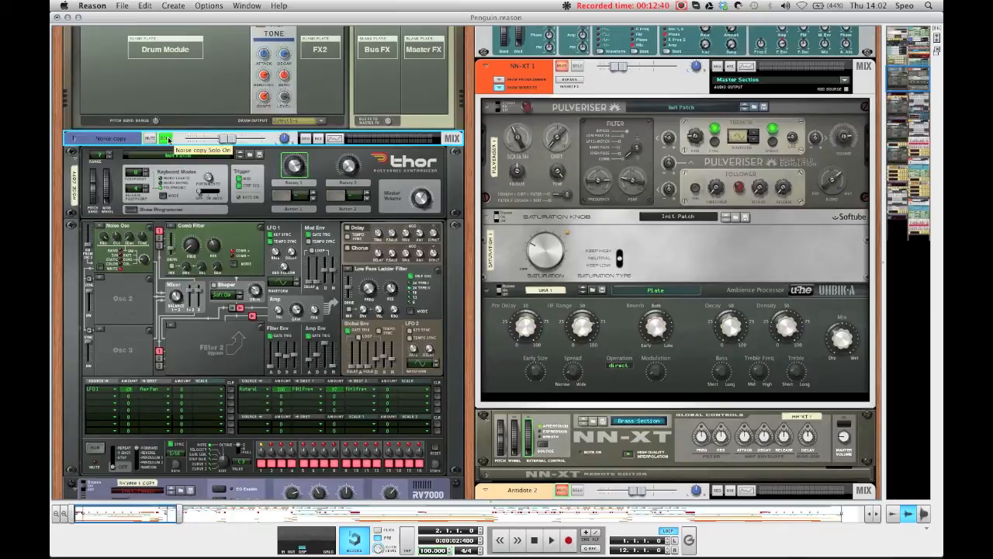
key("space")
key("Tab")
left_click_drag(228, 66, 204, 67)
key("space")
key("F6")
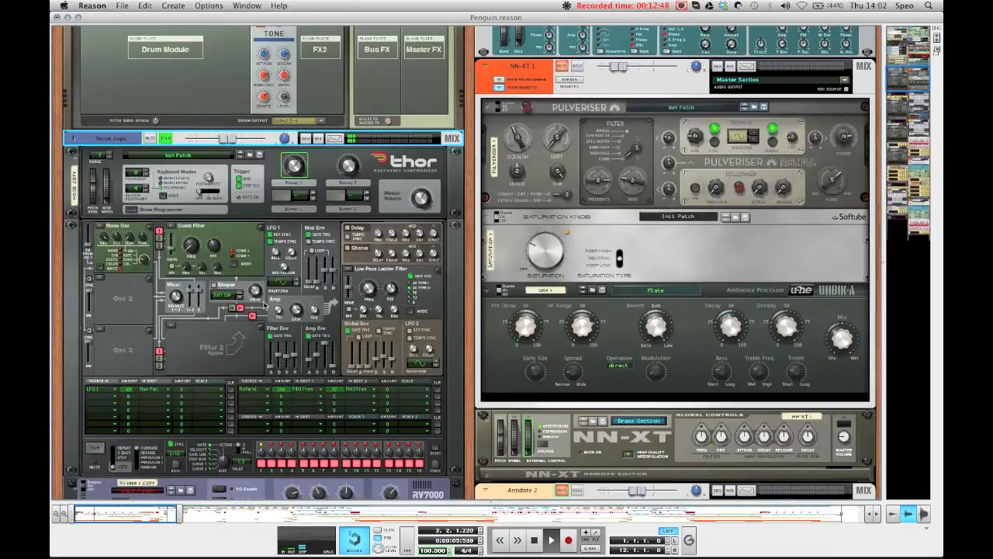
Step: Return to the song start and look over the tracks of the arrangement in the sequencer
key("F7")
left_click(204, 67)
scroll(274, 254, "up", 8)
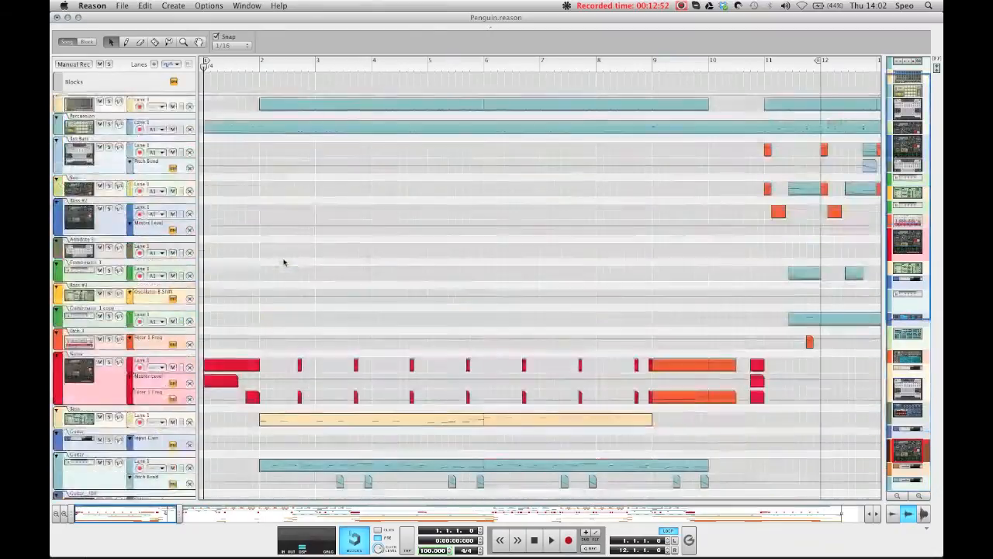
scroll(284, 263, "down", 8)
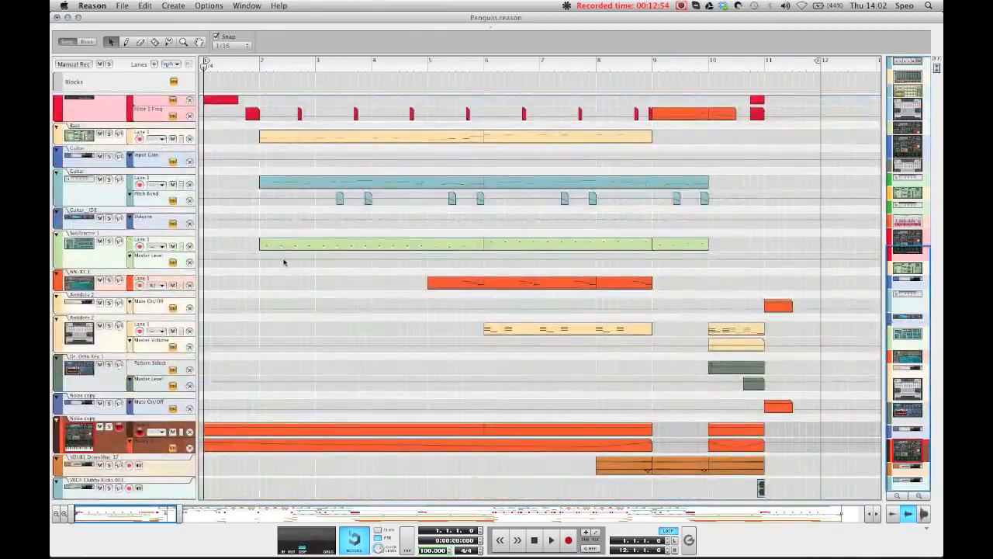
scroll(284, 262, "up", 8)
scroll(297, 259, "down", 8)
scroll(365, 284, "up", 5)
scroll(366, 286, "down", 5)
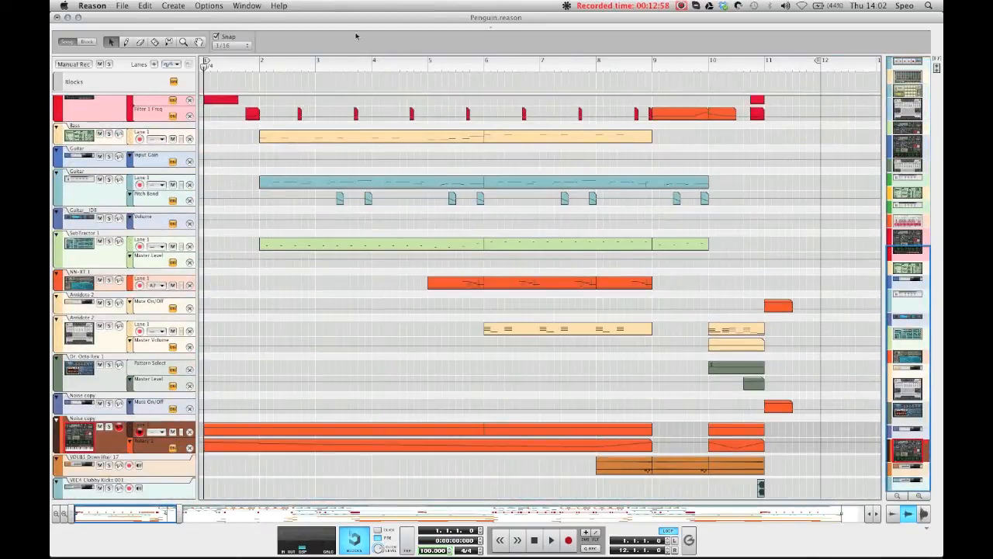
Step: Solo the NN-XT 1 track, play it from bar 6 with a glance at its rack device, and stop
left_click_drag(468, 60, 484, 60)
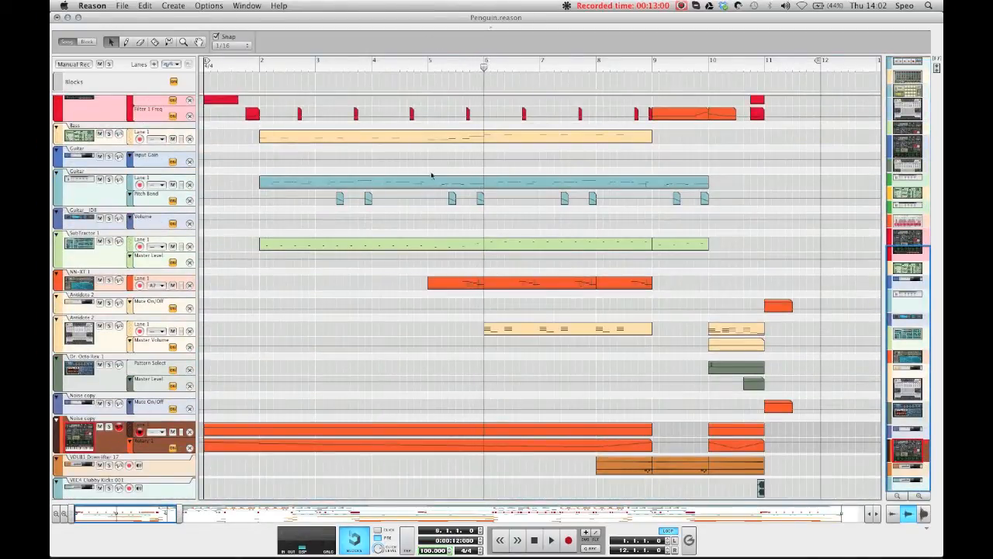
left_click(139, 290)
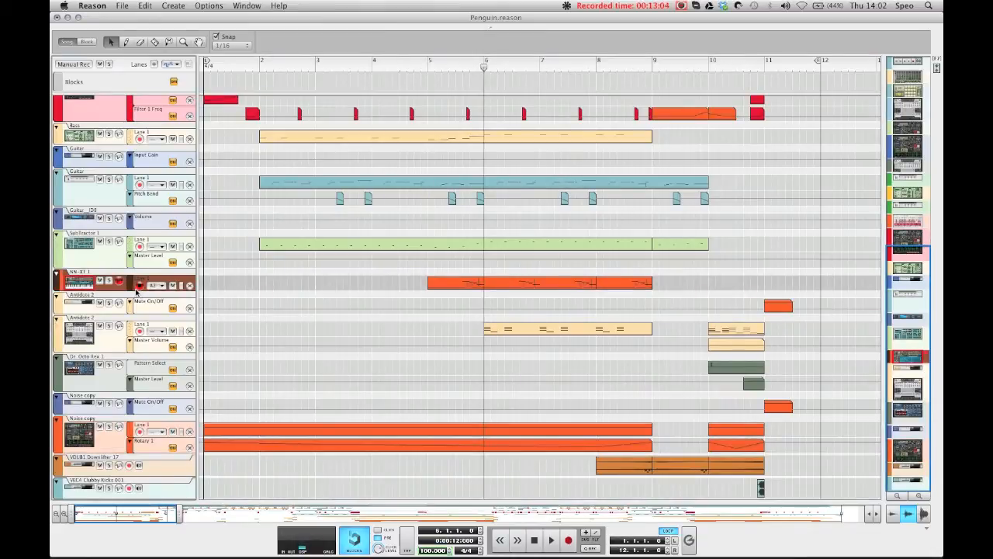
left_click(109, 281)
key("space")
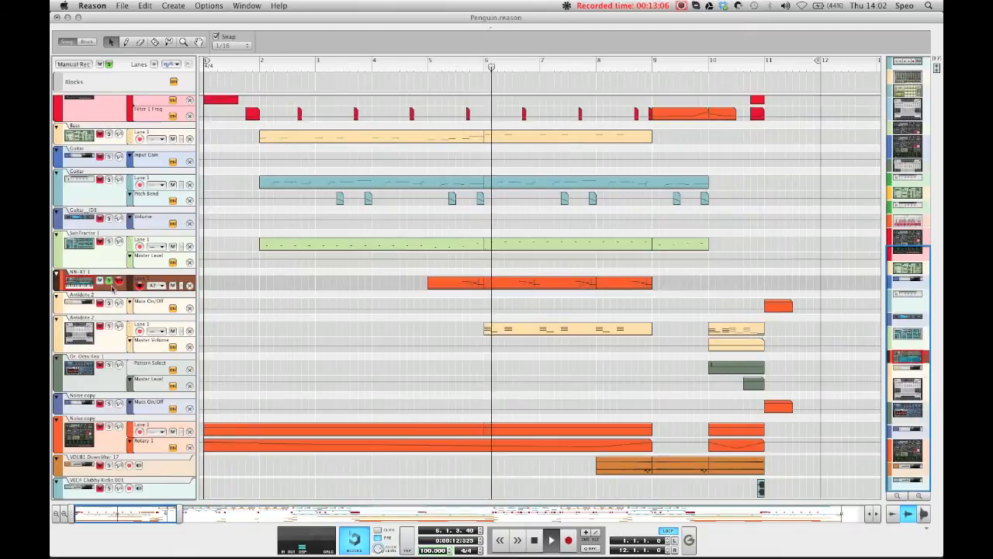
key("F6")
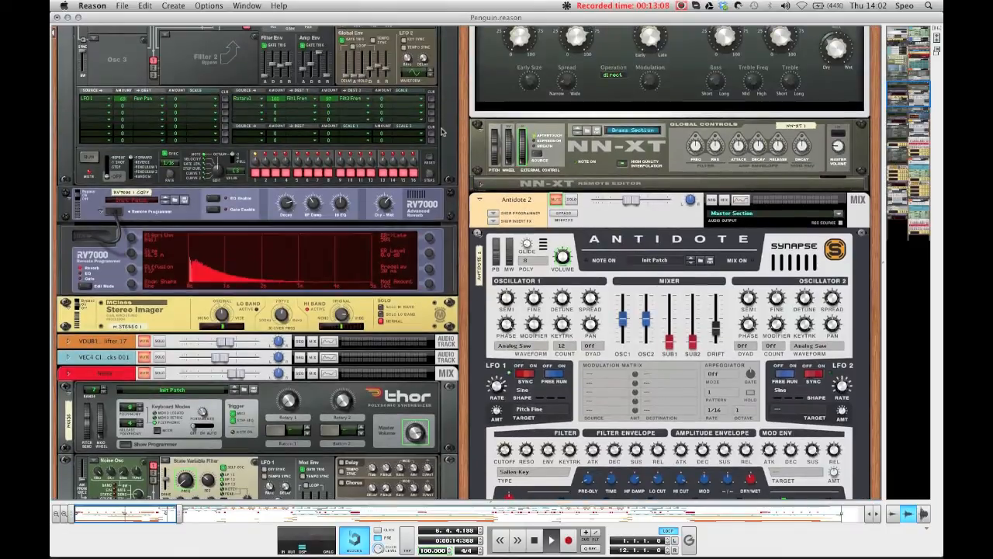
key("F7")
key("space")
Step: Clear all solos and play the full mix from just before bar 6
left_click(472, 67)
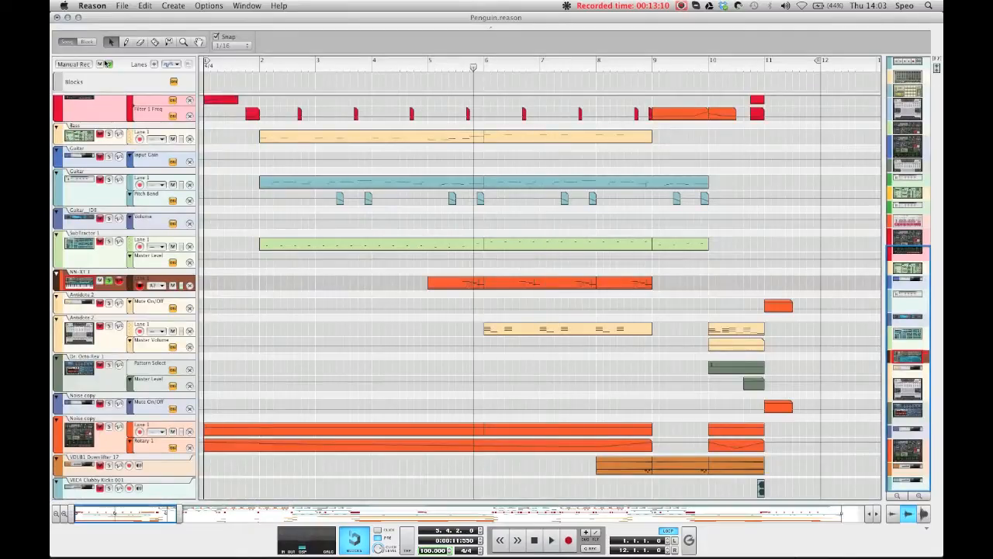
key("F5")
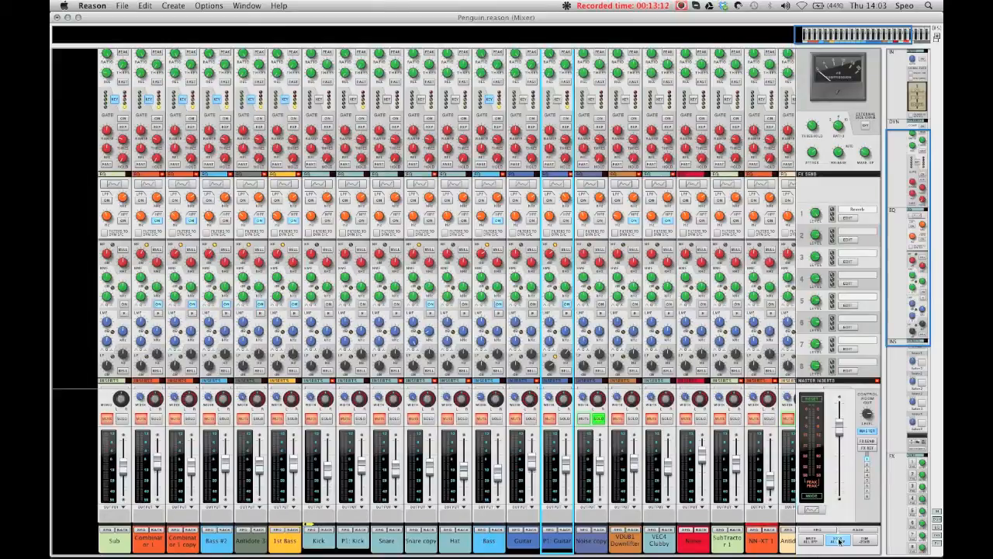
key("F7")
key("space")
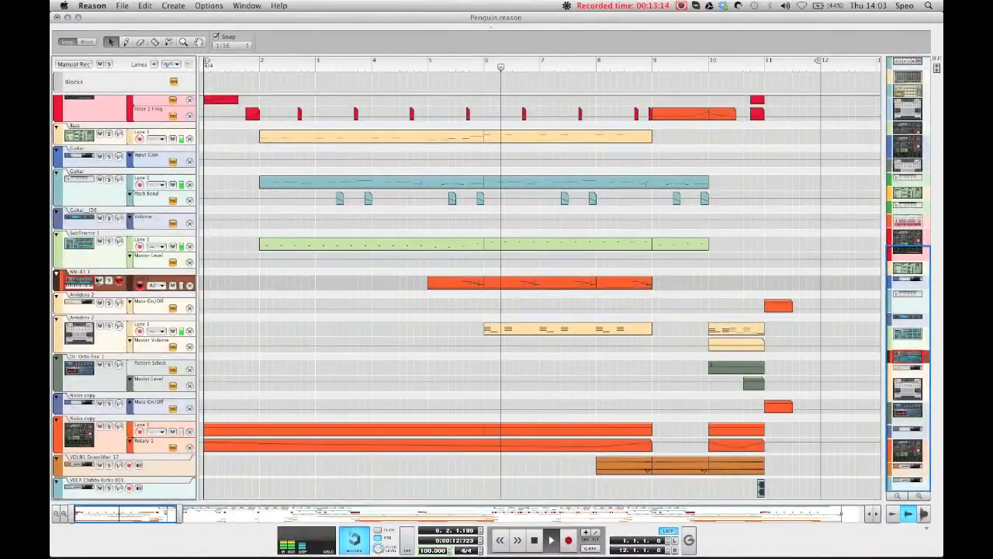
Step: Solo the NN-XT 1 track again and loop its part from 5.2.4.0 to 9.2.3.0
key("F6")
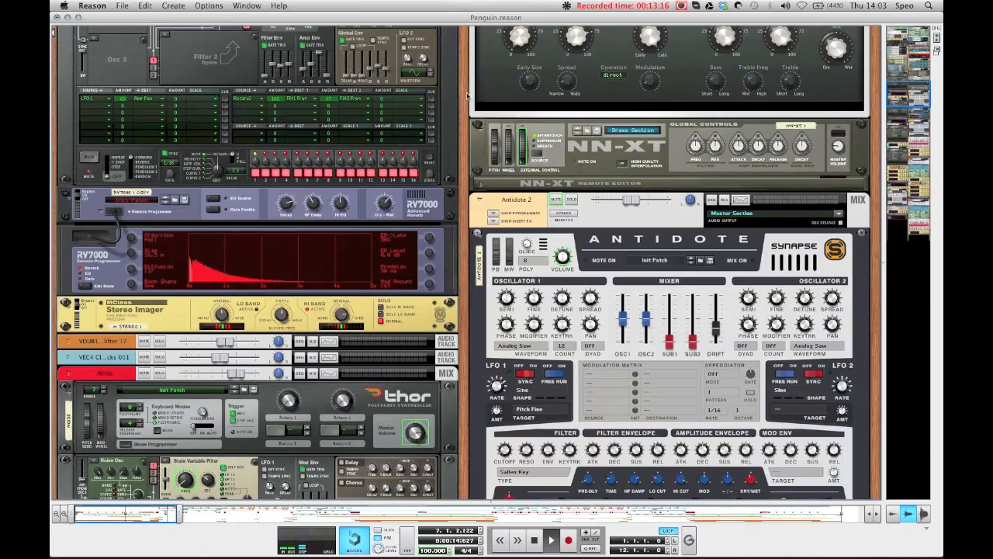
key("F7")
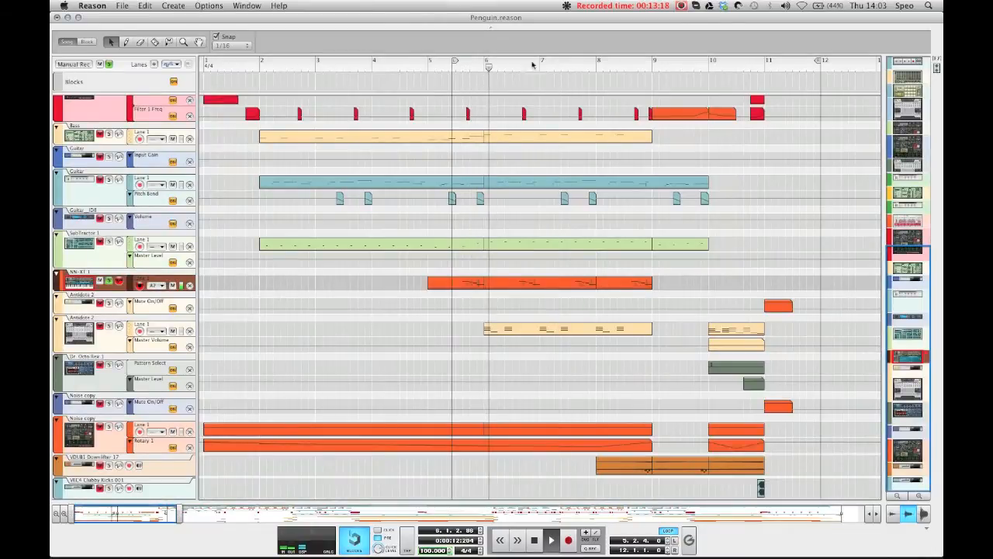
Step: Examine the NN-XT 1 sampler and its Pulveriser, Saturation Knob and Uhbik-A insert effects in the rack
key("F6")
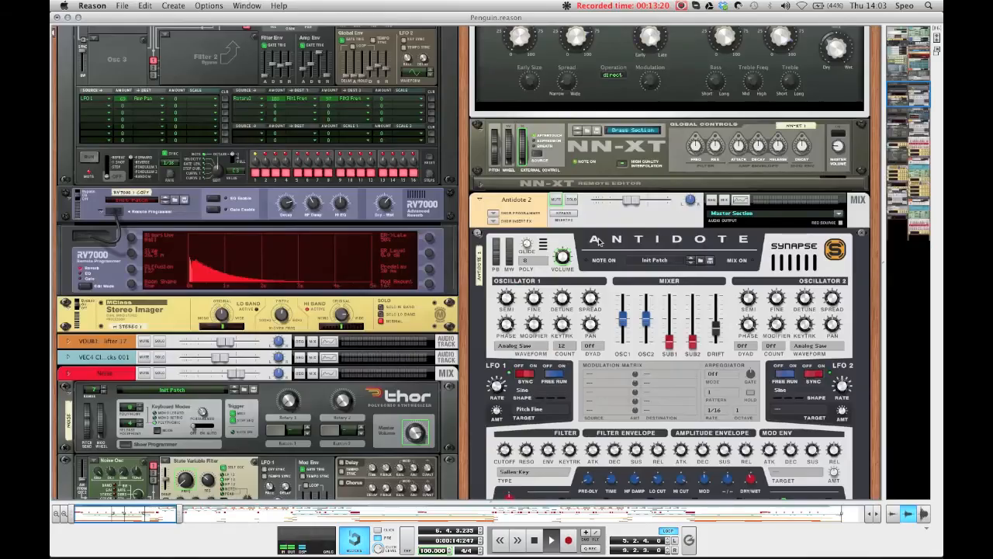
scroll(599, 241, "up", 5)
scroll(497, 296, "down", 3)
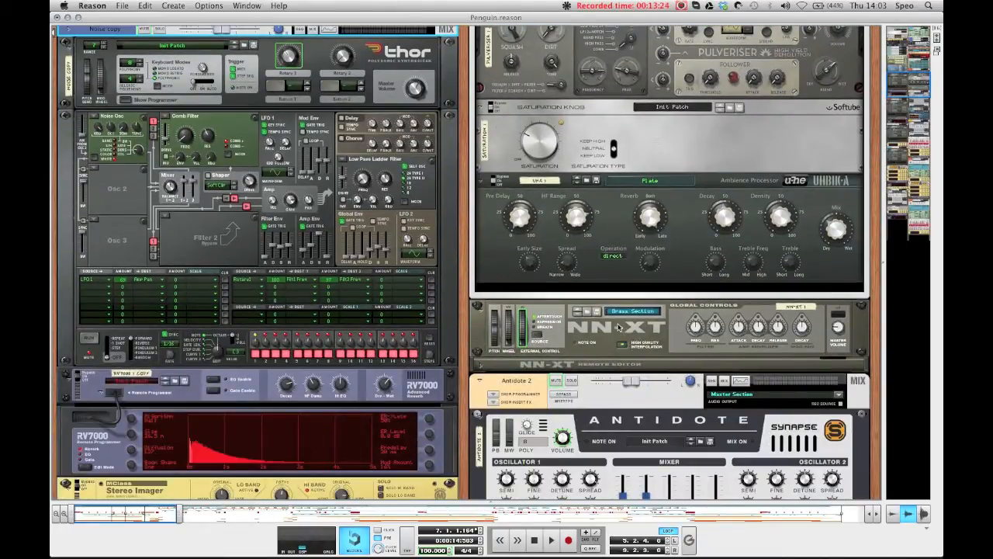
scroll(613, 327, "up", 3)
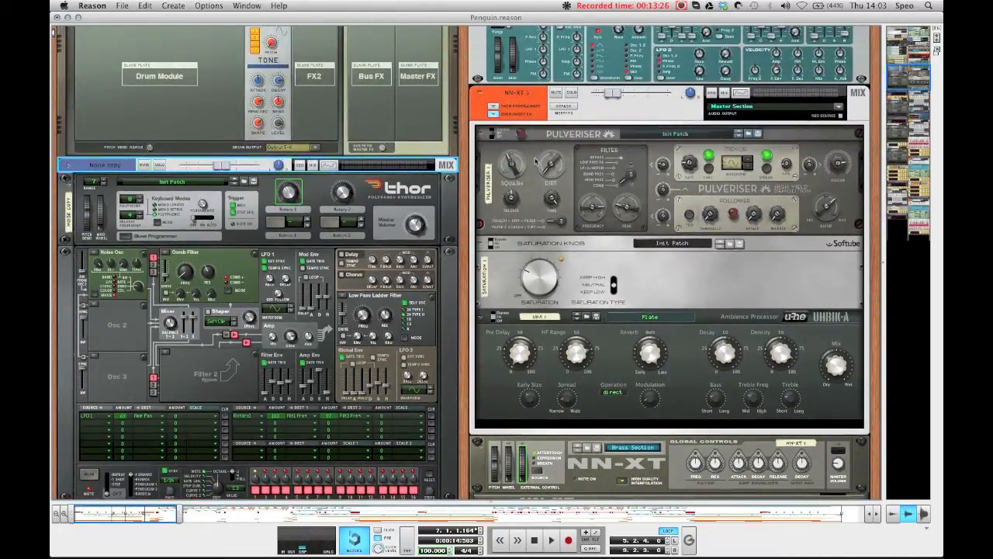
Step: Compare the looped brass part with the Pulveriser bypassed and active during playback
scroll(532, 206, "down", 3)
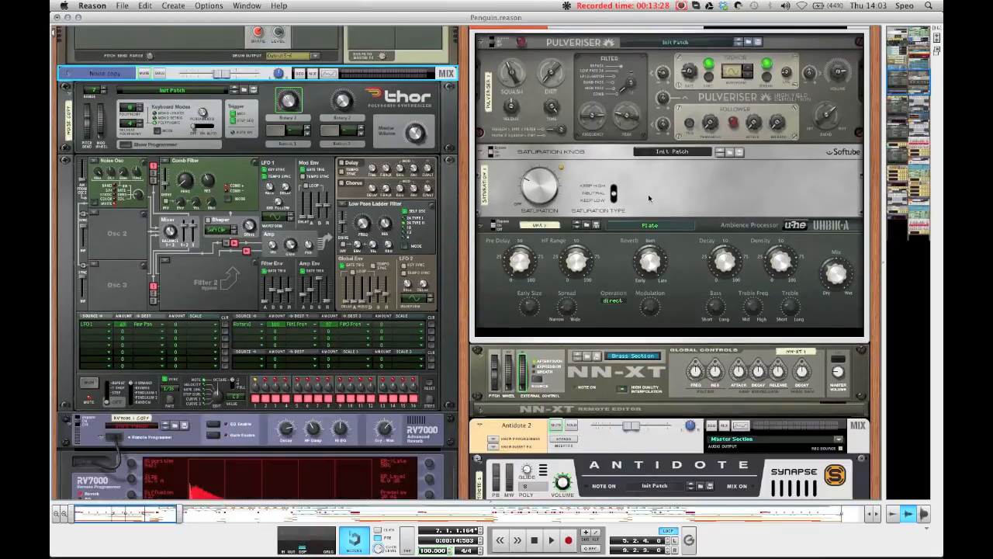
scroll(582, 208, "up", 2)
scroll(644, 210, "down", 1)
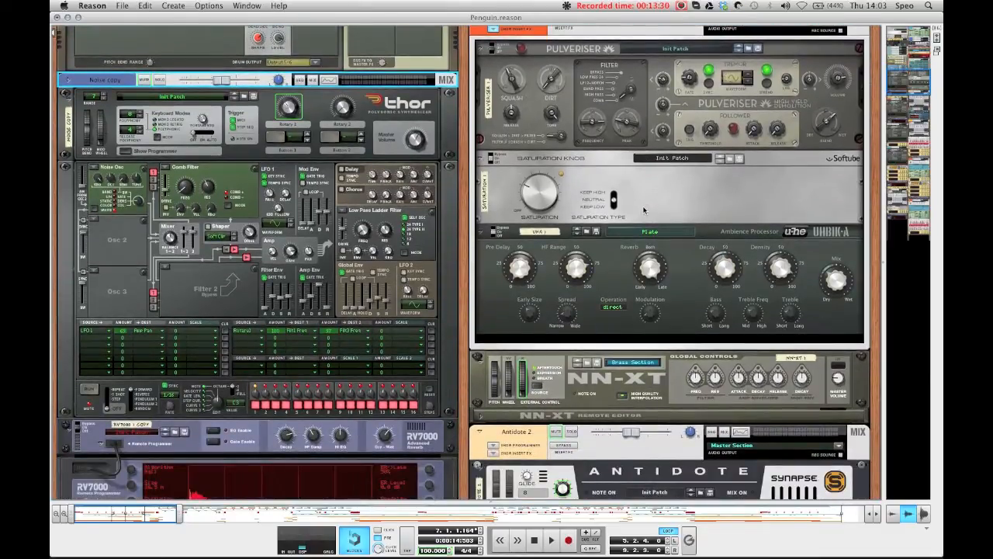
scroll(597, 186, "up", 2)
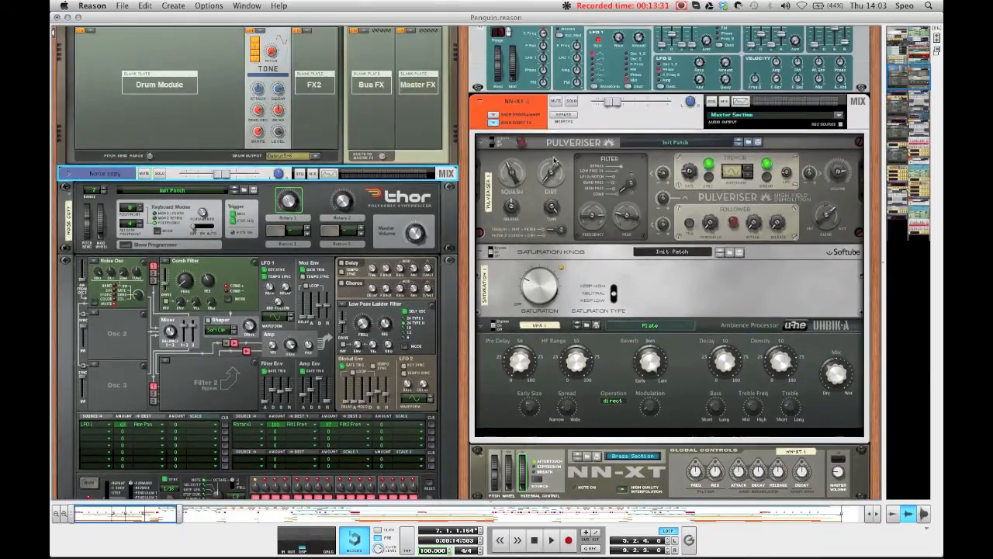
left_click(493, 143)
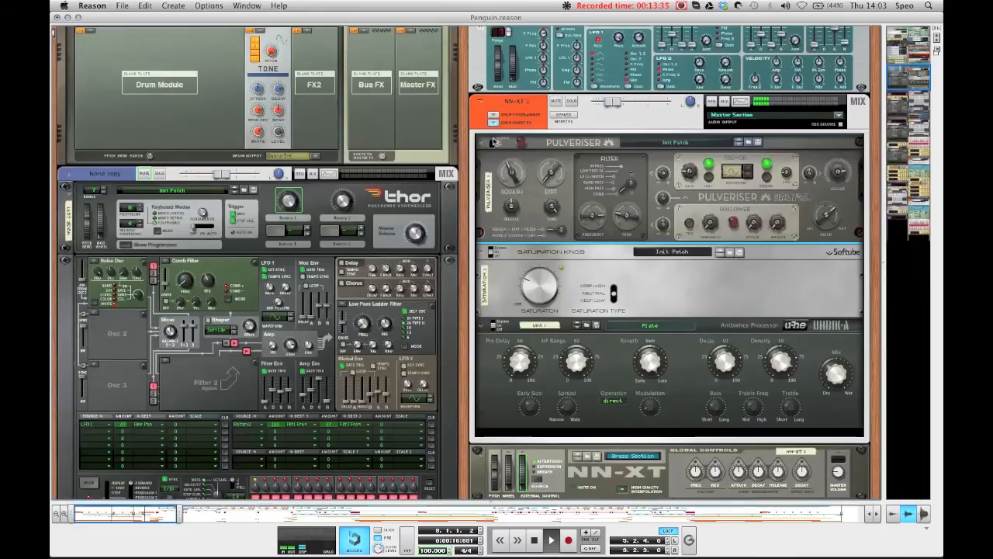
left_click(493, 143)
key("F7")
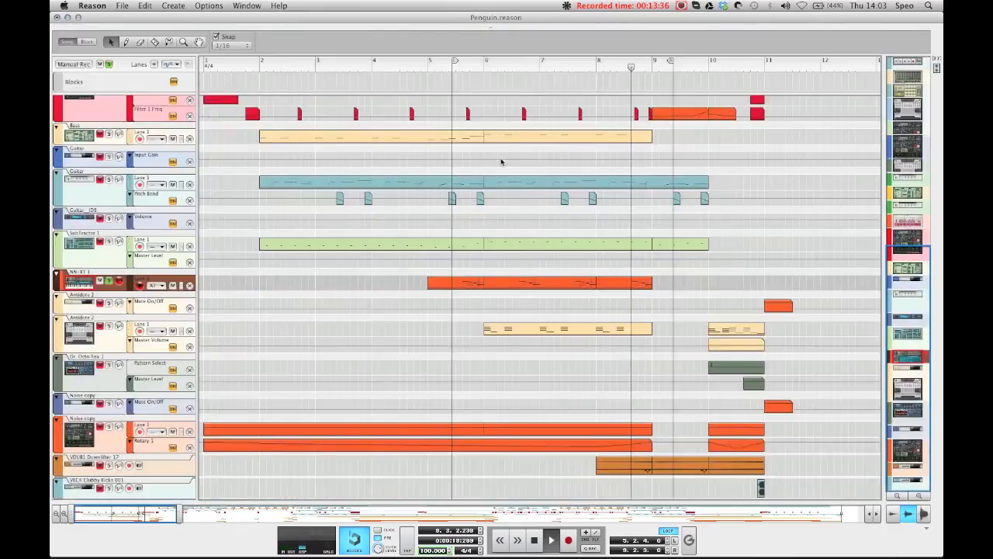
key("F6")
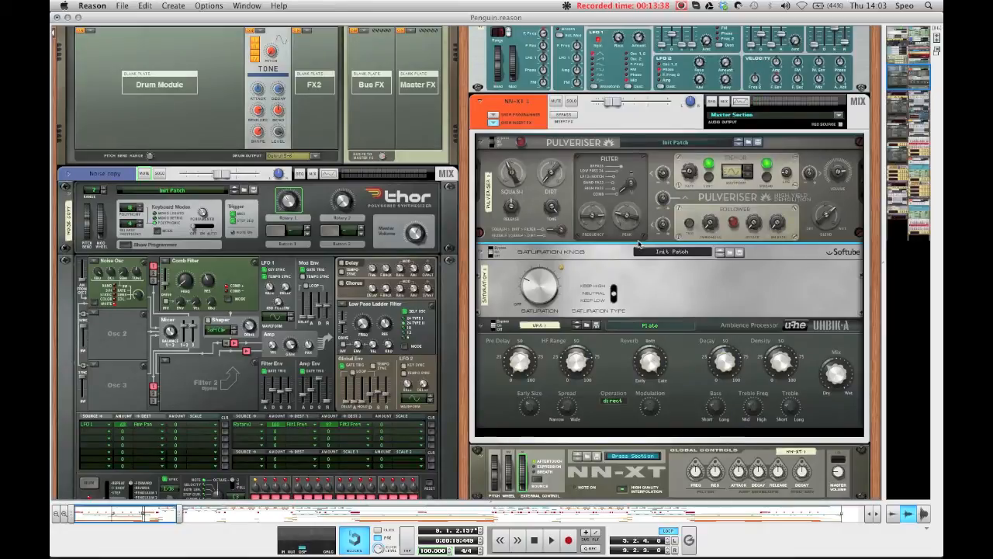
Step: Examine the Saturation Knob and Uhbik-A settings in the NN-XT 1 insert effects
scroll(609, 249, "down", 2)
scroll(572, 250, "down", 2)
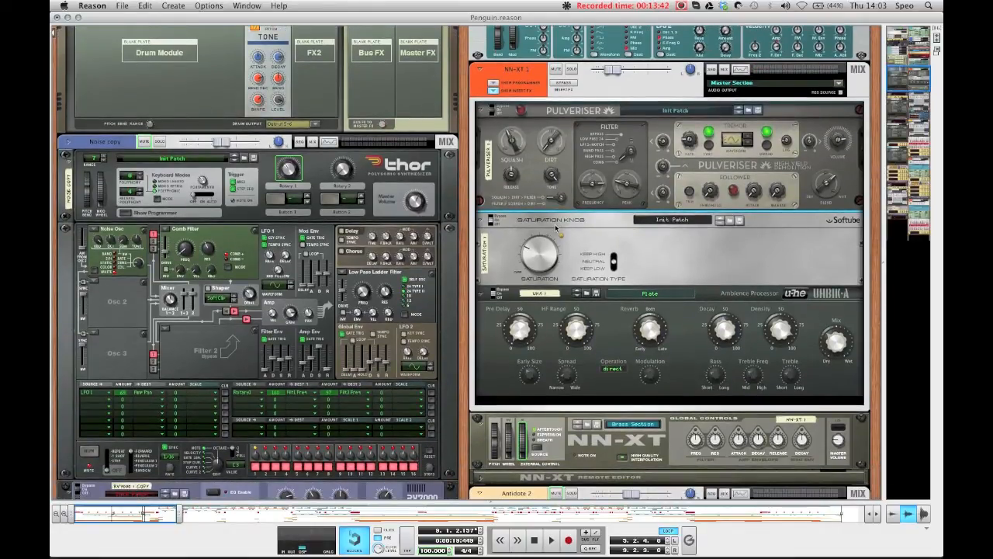
left_click(834, 301)
scroll(810, 307, "down", 5)
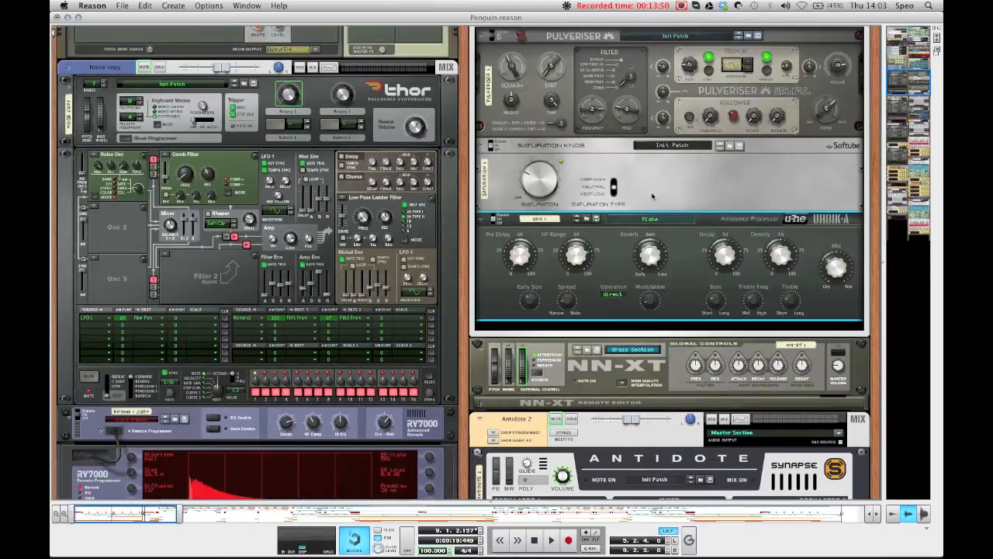
scroll(636, 268, "down", 10)
Step: Clear the NN-XT 1 solo and play the full mix in the sequencer from 5.2.4.0
key("F7")
left_click(454, 65)
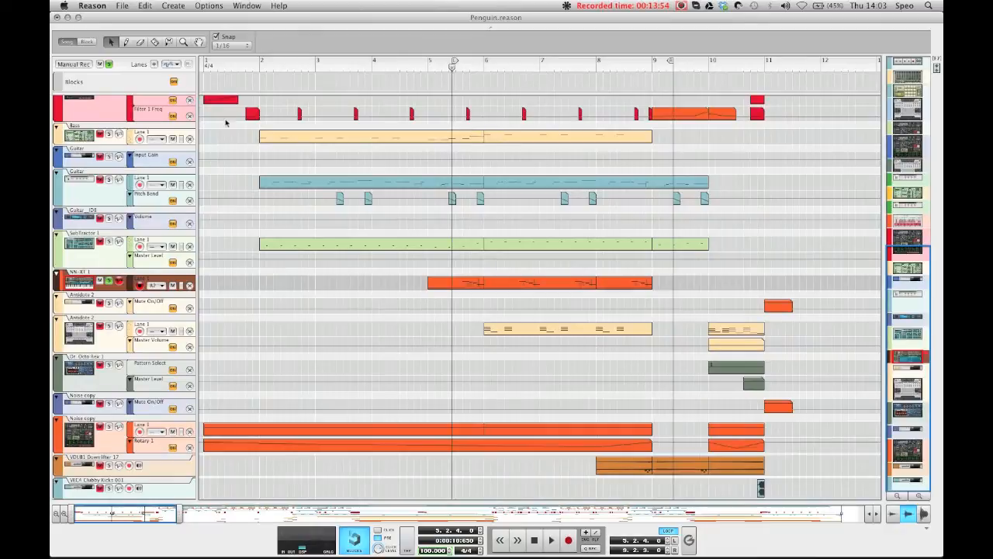
left_click(110, 65)
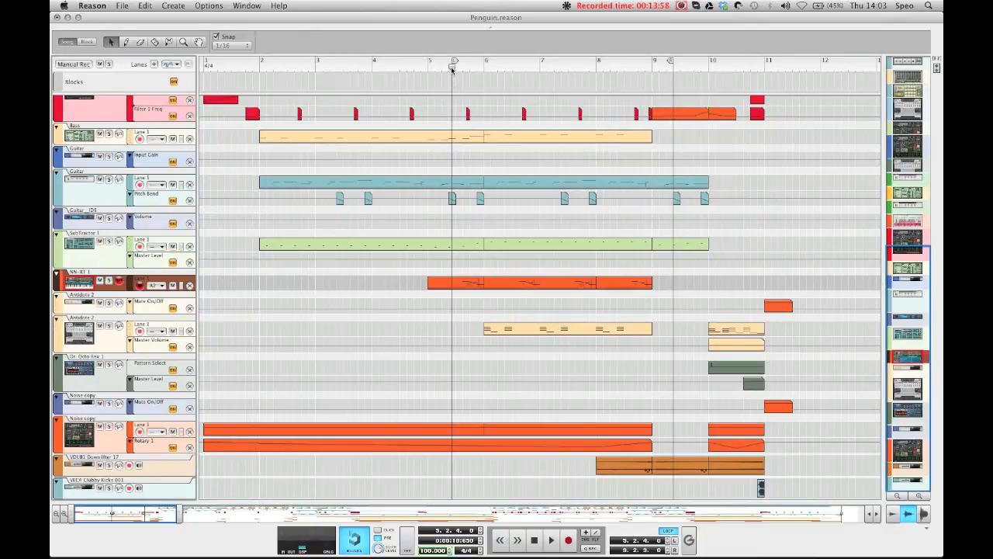
key("space")
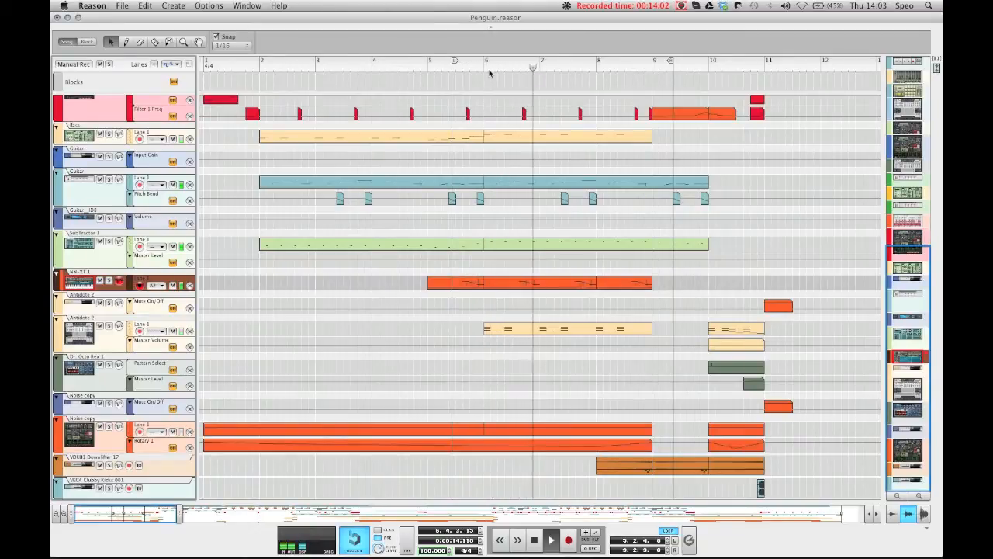
key("space")
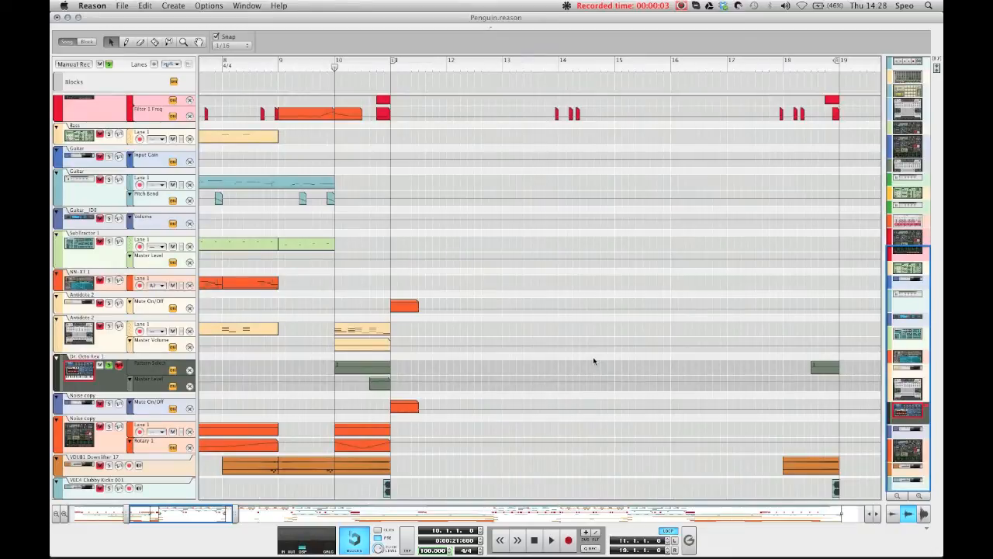
Step: Play the arrangement from bar 10, stop it, and solo the Dr. Octo Rex 1 channel in the mixer
key("space")
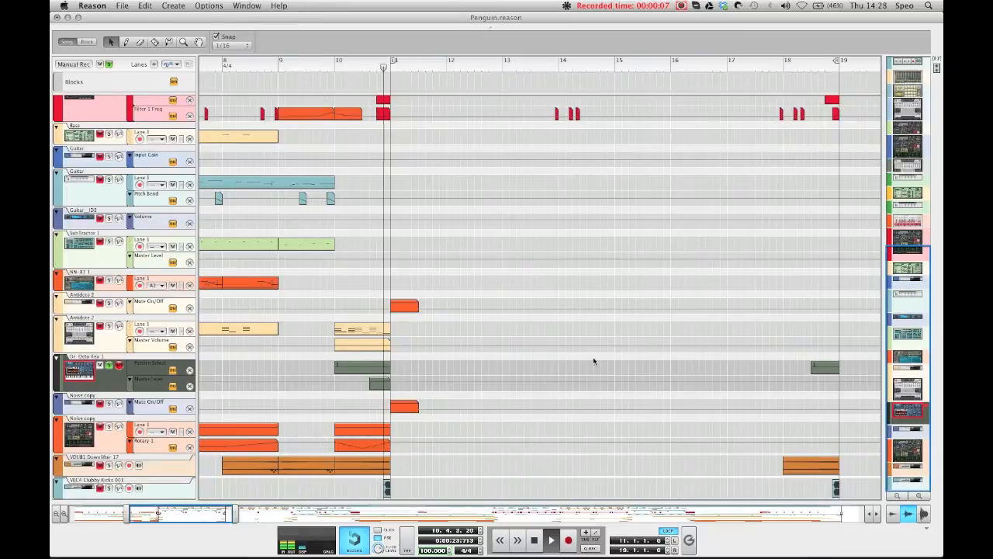
key("space")
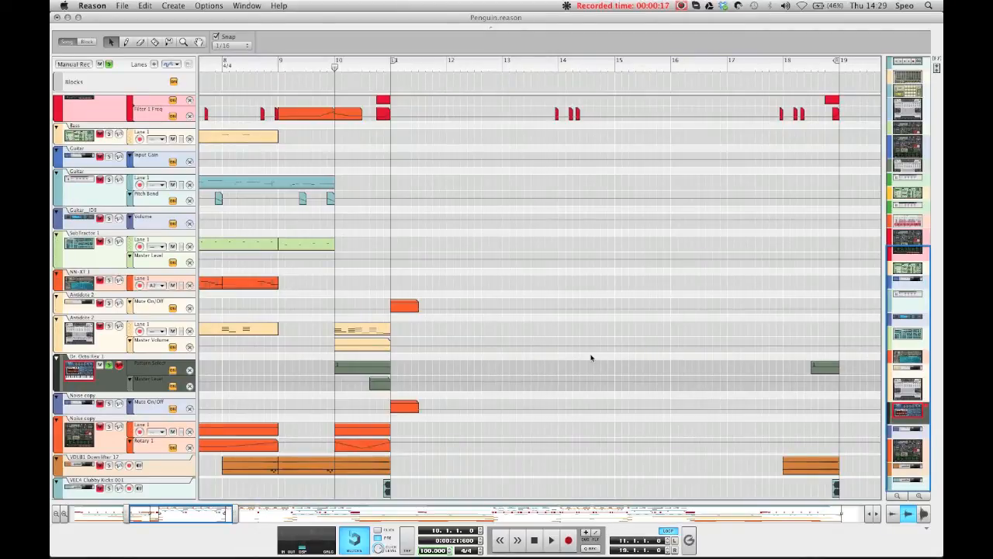
key("F5")
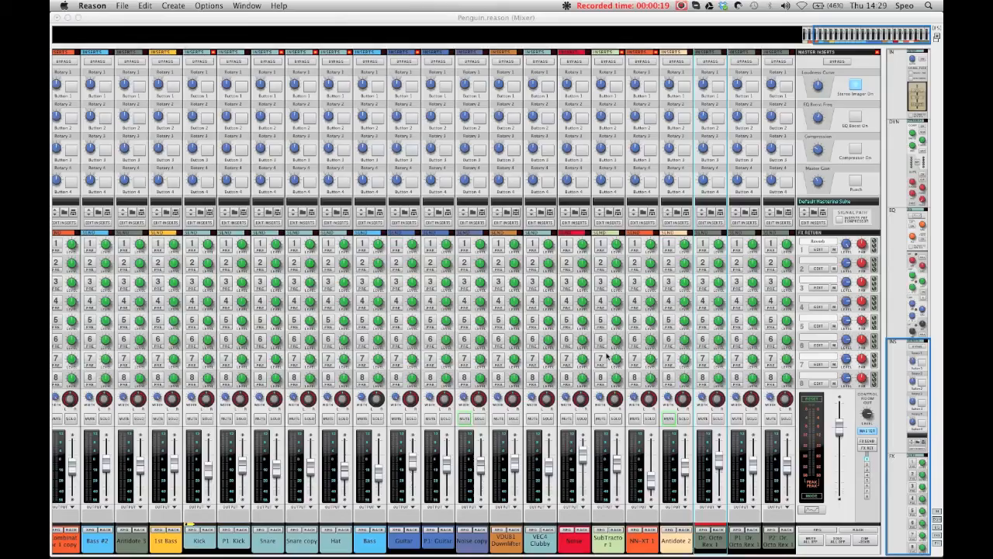
left_click(717, 419)
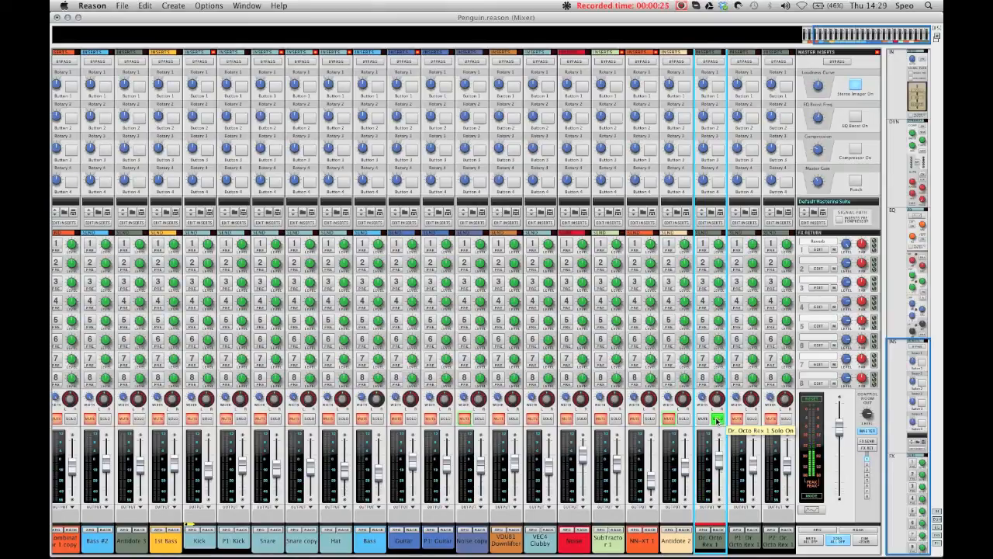
Step: Show the parallel channel command for Dr. Octo Rex 1 and solo its P1 parallel channel as well
right_click(715, 542)
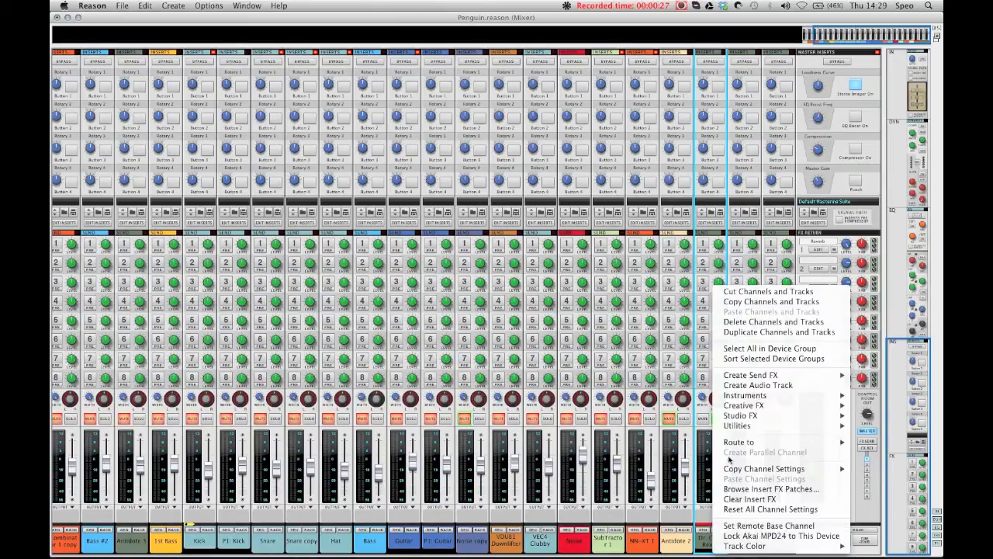
left_click(699, 542)
left_click(748, 543)
left_click(752, 418)
Step: Review the EQ of the P1 Dr. Octo Rex 1 channel and raise its level to -6.59 dB
scroll(754, 421, "up", 5)
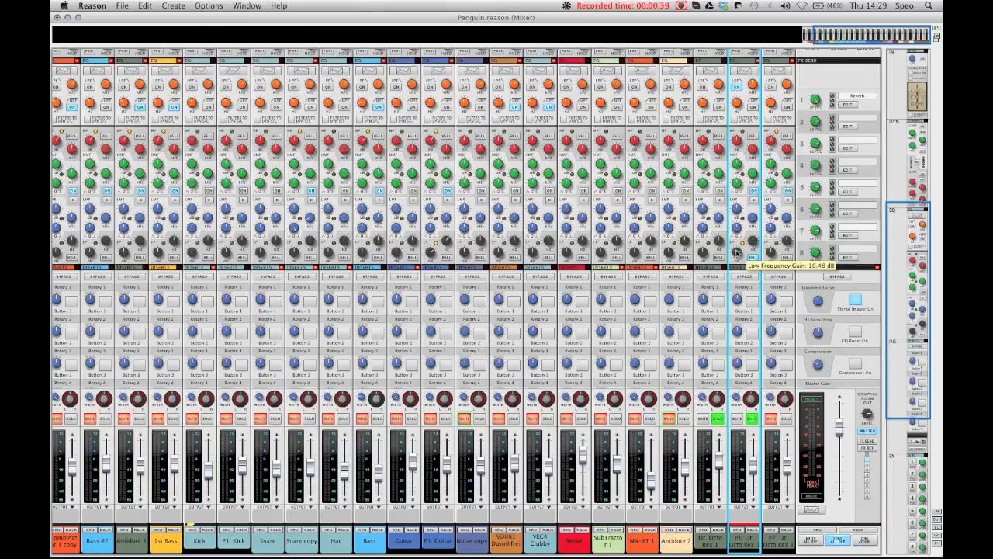
scroll(739, 252, "down", 2)
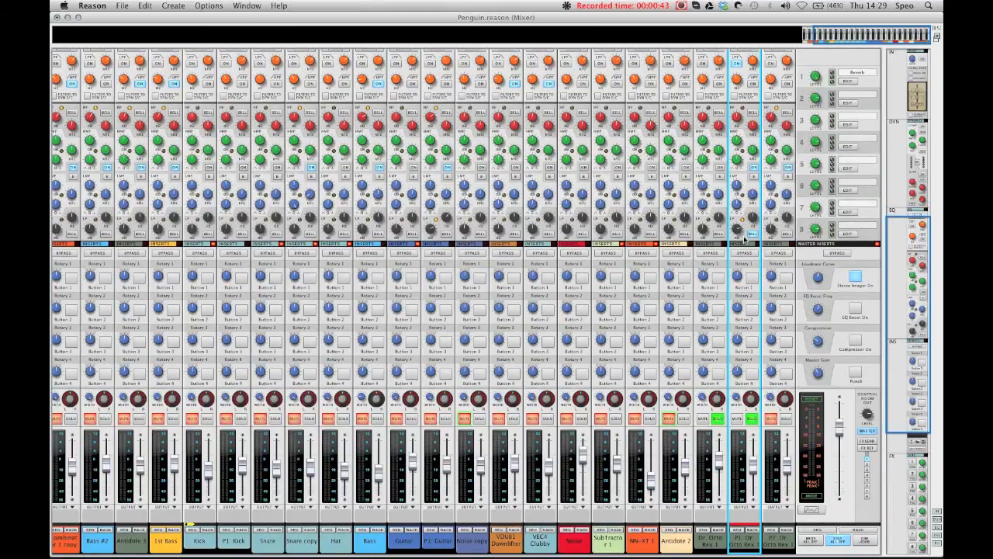
scroll(744, 238, "down", 2)
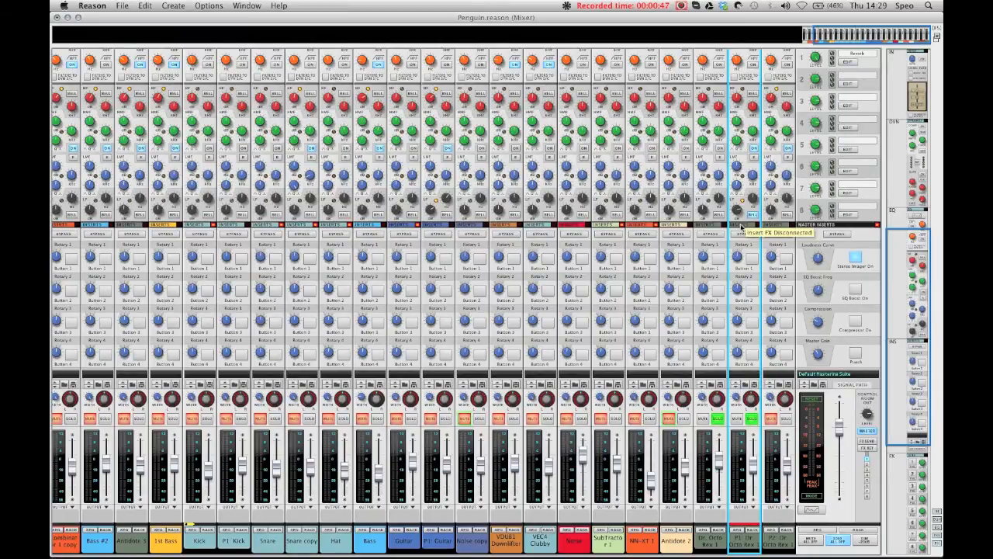
scroll(741, 227, "down", 8)
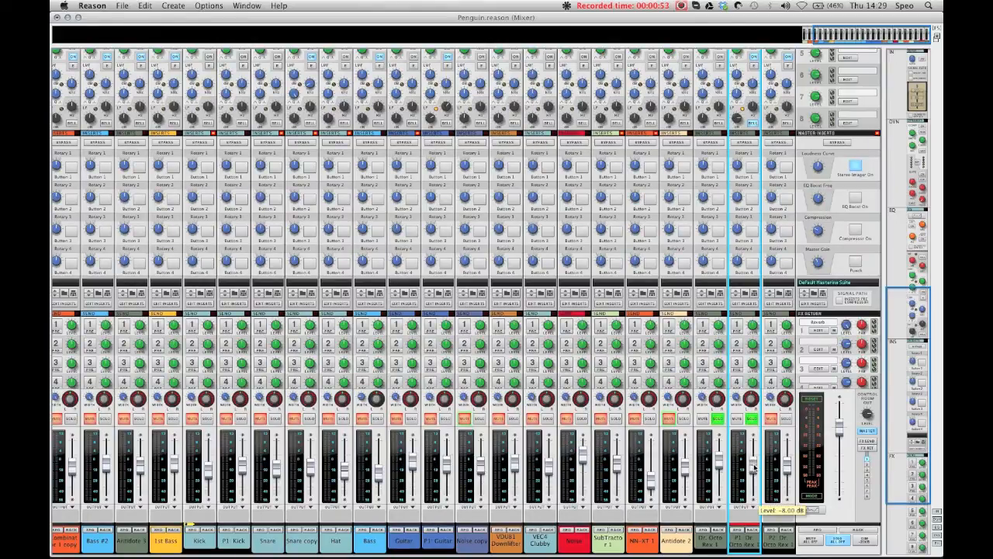
mouse_move(754, 468)
left_mouse_down()
mouse_move(754, 500)
mouse_move(756, 465)
left_mouse_up()
scroll(752, 465, "up", 4)
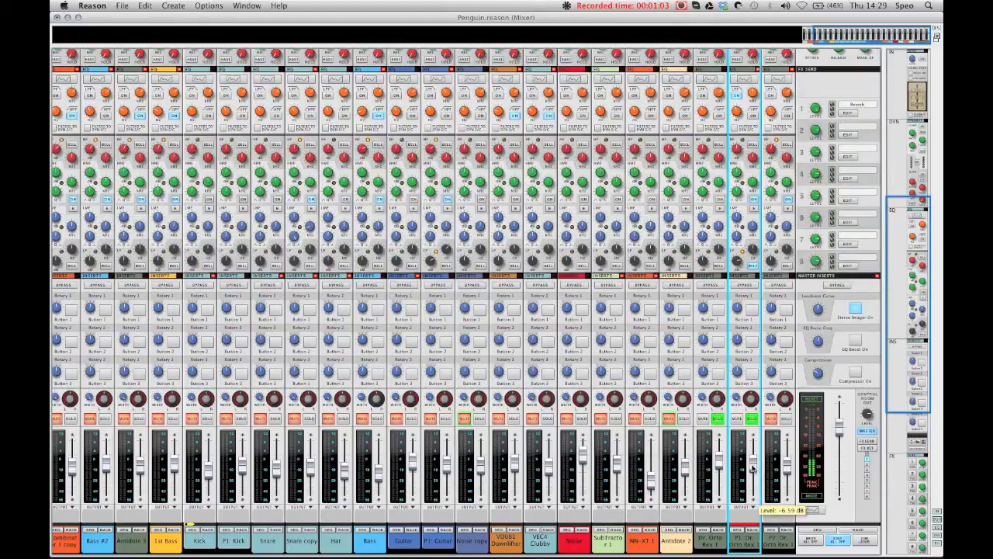
Step: Show the parallel channel command on P1 Dr. Octo Rex 1 and switch the solo to the P2 Dr. Octo Rex 1 channel
right_click(743, 539)
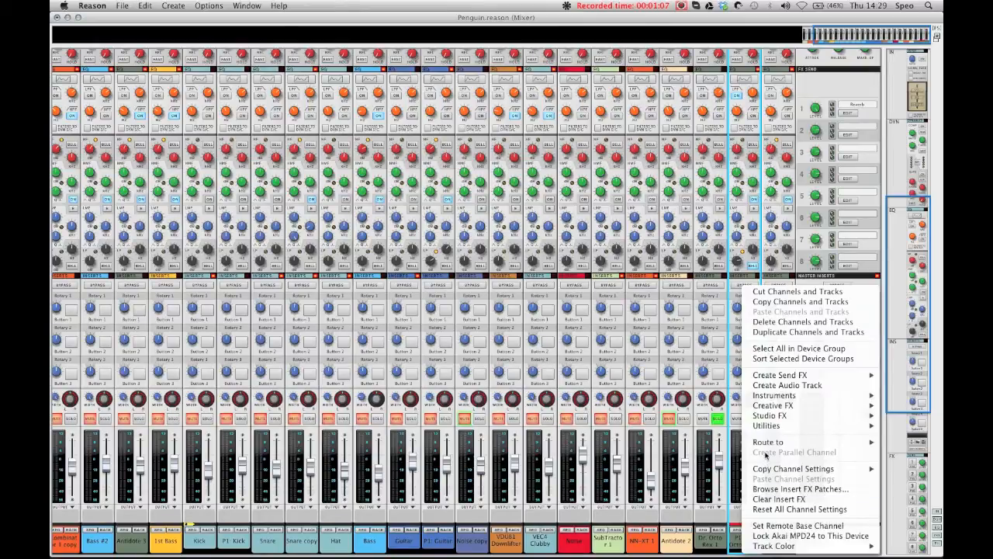
left_click(731, 543)
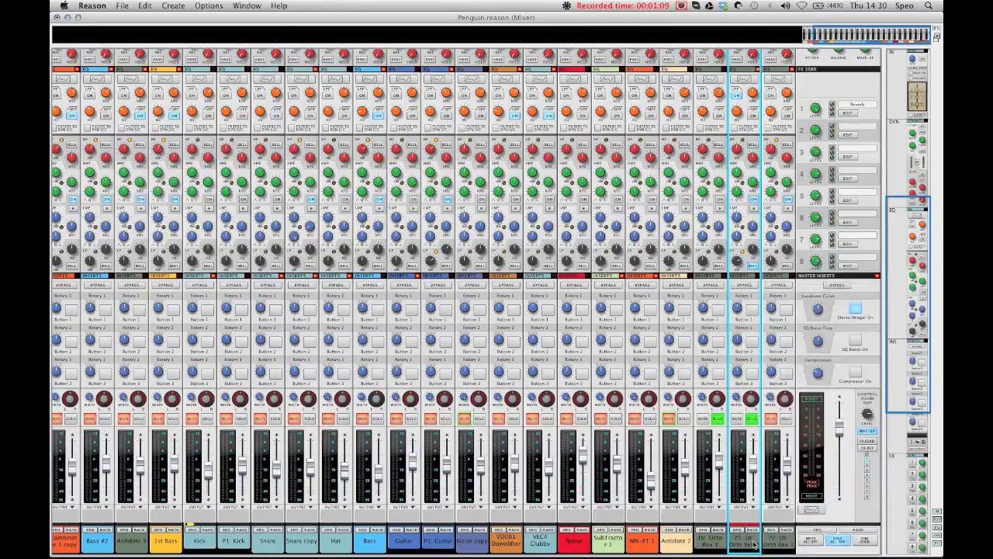
left_click(774, 541)
left_click(786, 419)
left_click(752, 420)
Step: Sweep the compressor threshold of the P2 Dr. Octo Rex 1 channel up to -15.97 dB and back down past -40.94 dB
scroll(720, 421, "up", 5)
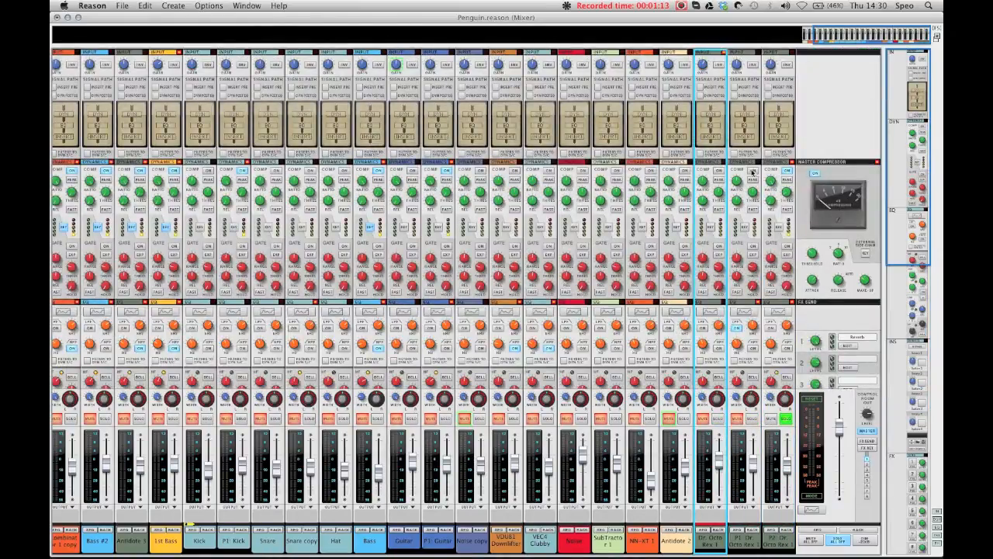
left_click(769, 177)
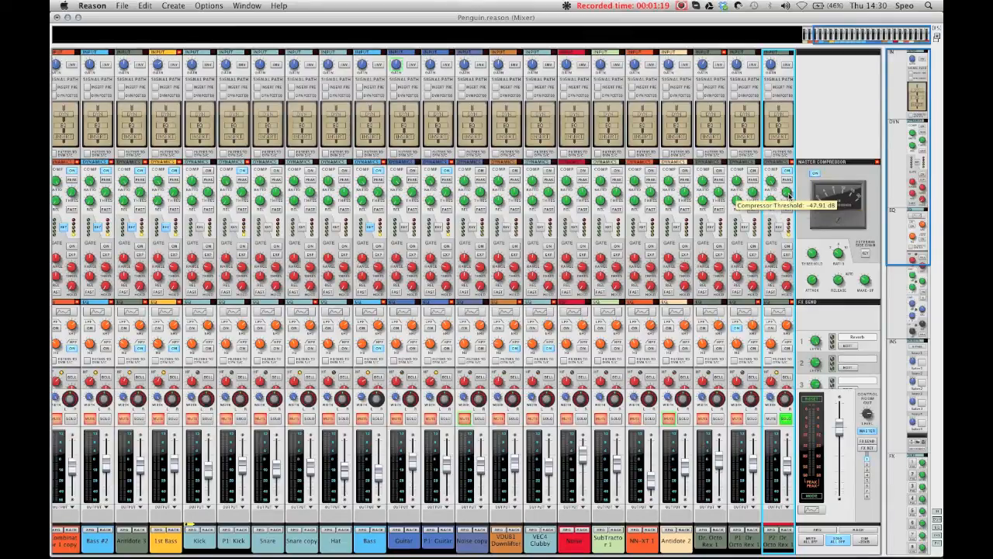
left_click_drag(790, 197, 790, 188)
scroll(788, 248, "down", 3)
scroll(788, 361, "up", 3)
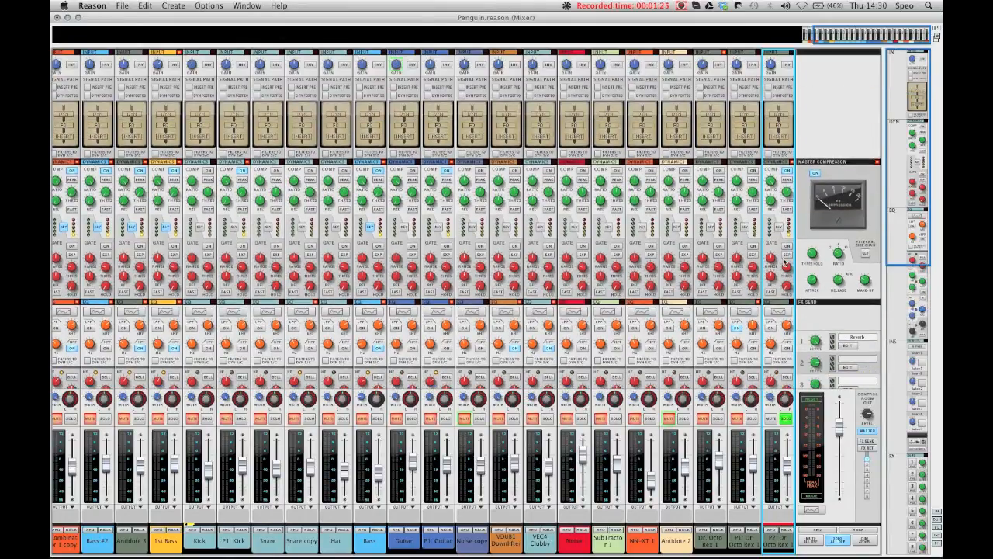
left_click_drag(785, 192, 786, 191)
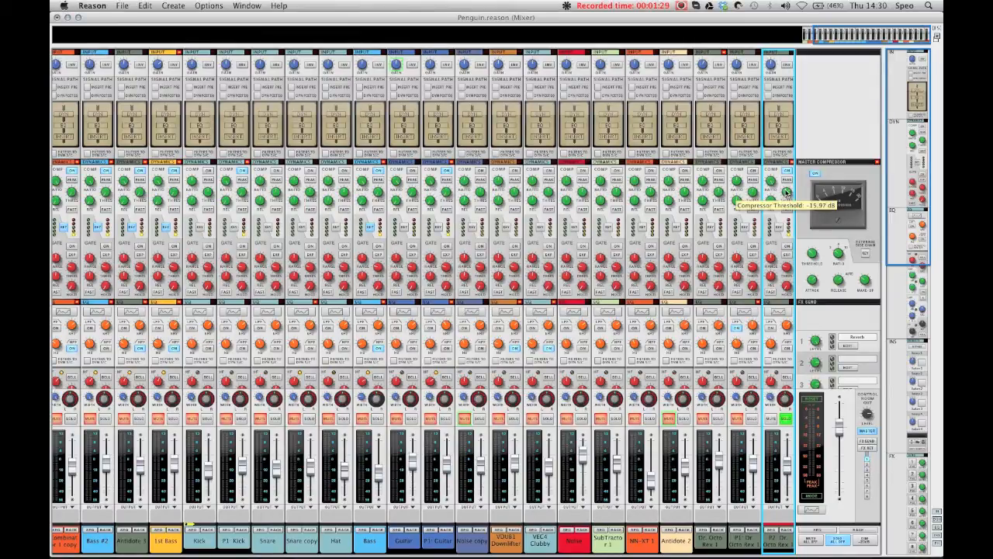
left_click_drag(785, 191, 787, 208)
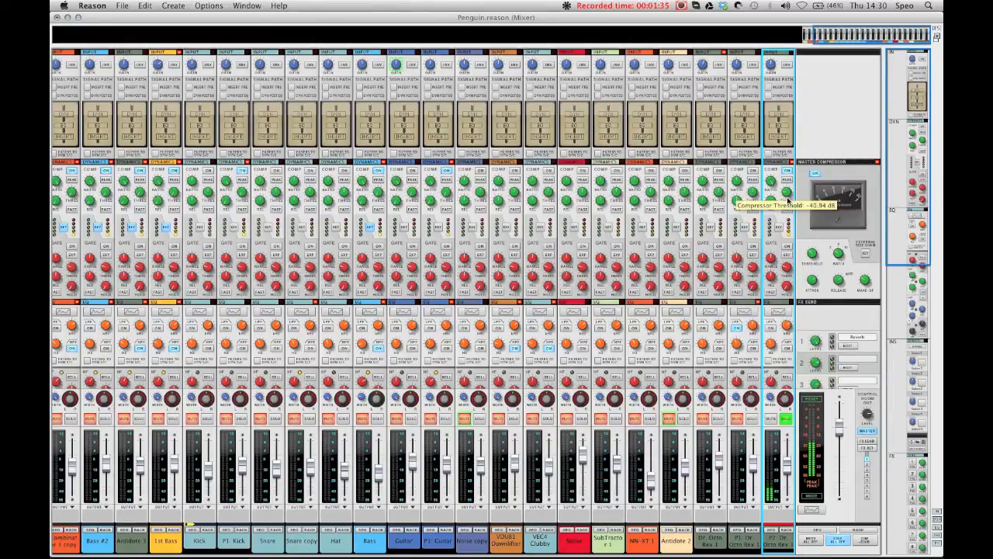
left_click_drag(788, 200, 786, 211)
Step: Solo P1 Dr. Octo Rex 1 and Dr. Octo Rex 1 alongside P2 and review their channel strips down to the inserts and sends
scroll(786, 212, "down", 2)
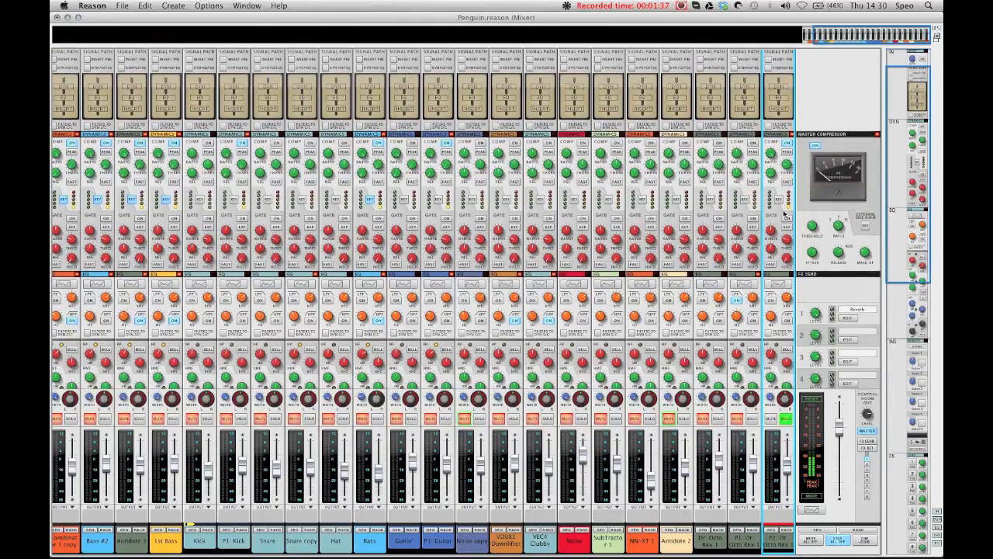
scroll(782, 235, "down", 6)
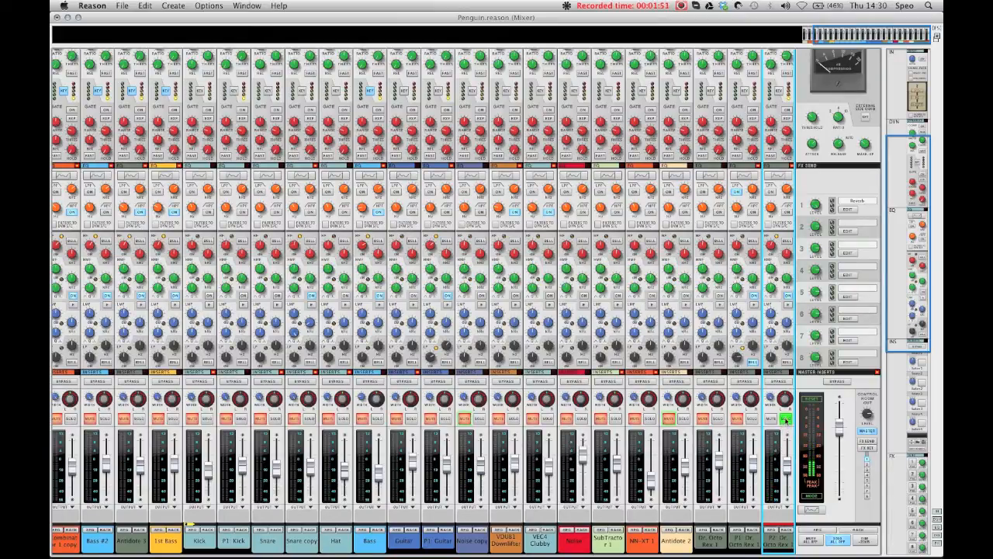
left_click(751, 419)
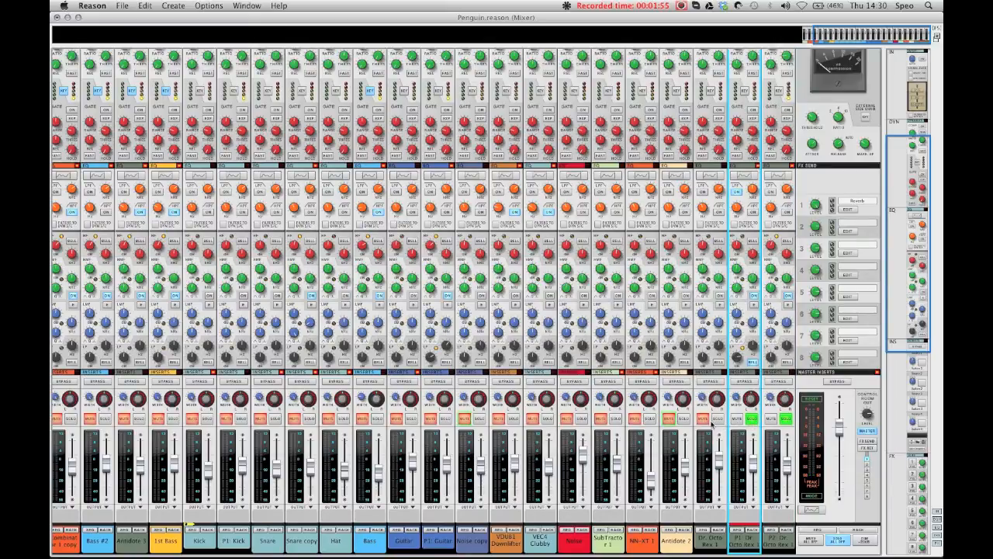
left_click(713, 420)
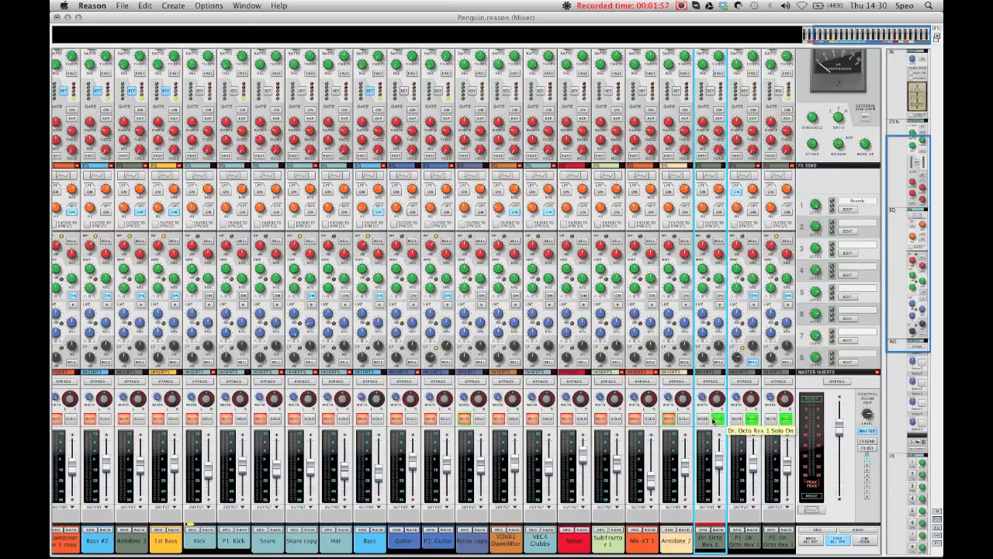
scroll(713, 419, "down", 8)
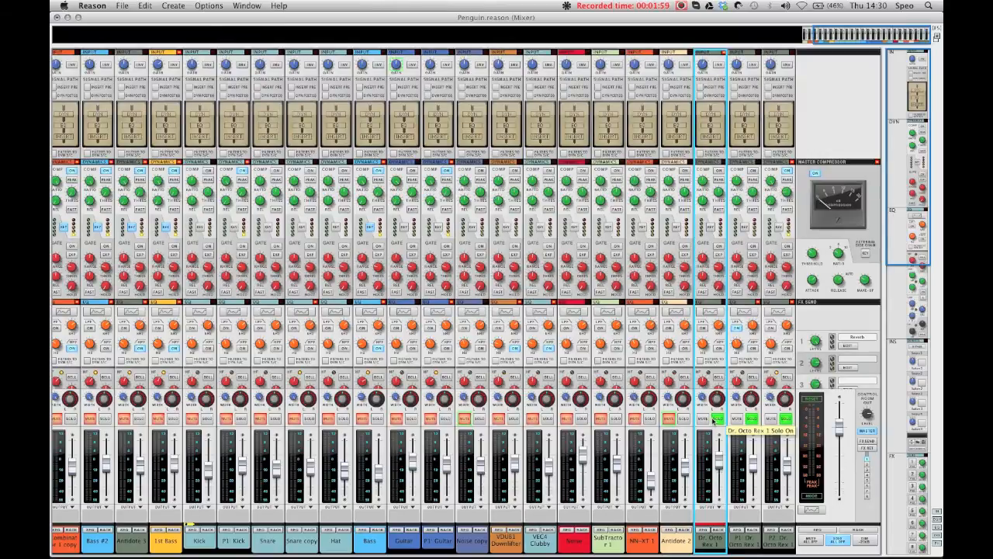
scroll(713, 419, "down", 5)
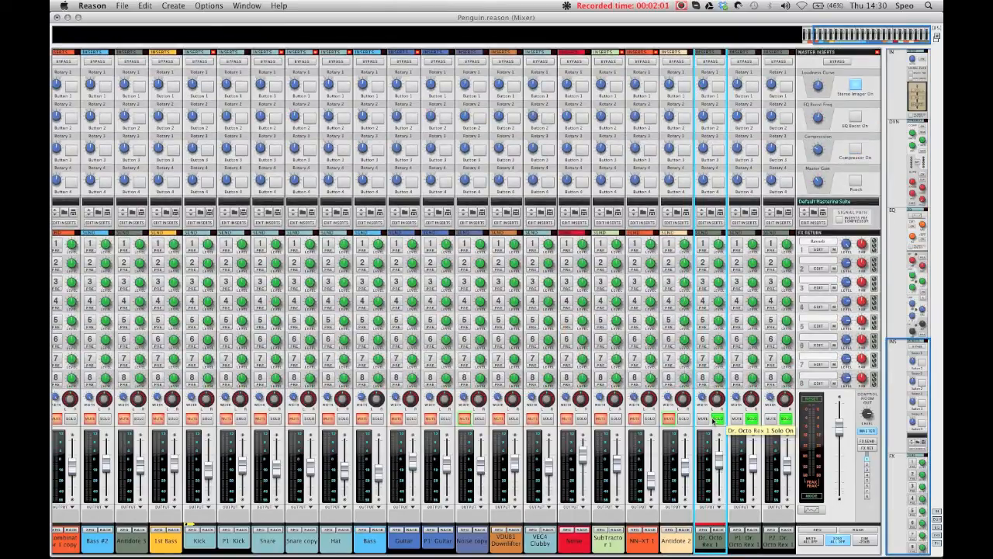
Step: Select the Antidote 2 track and examine its Synapse Antidote synth in the rack
key("space")
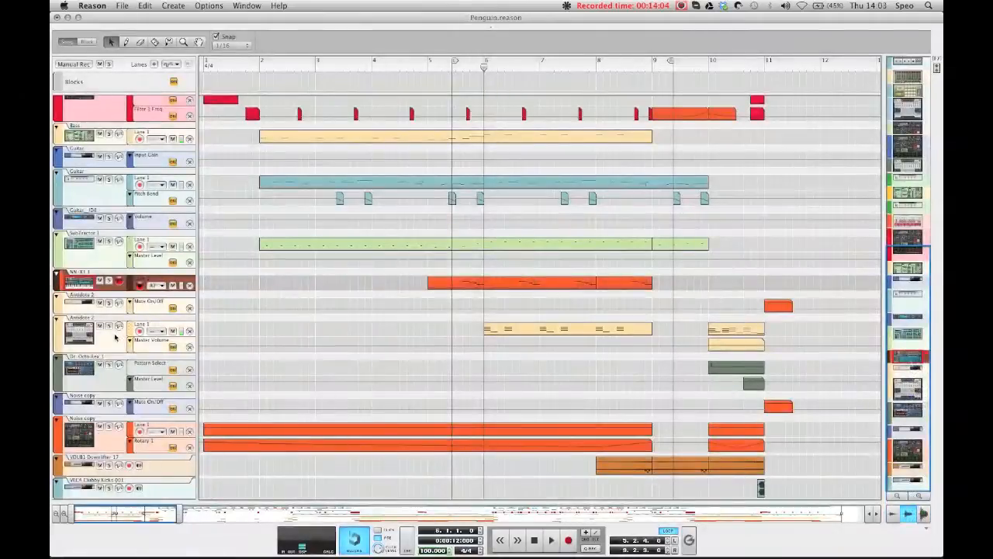
left_click(110, 329)
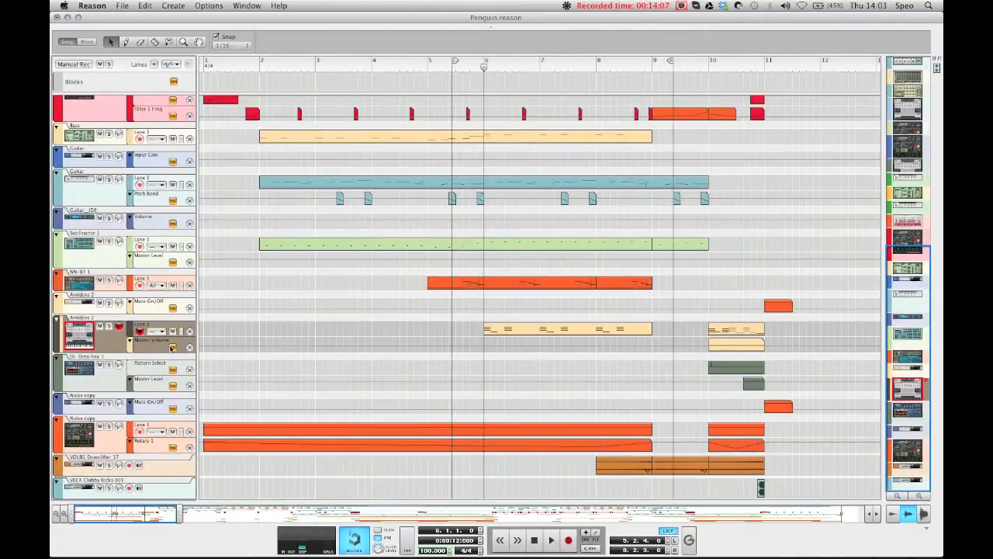
key("F6")
scroll(621, 346, "up", 3)
scroll(621, 347, "down", 2)
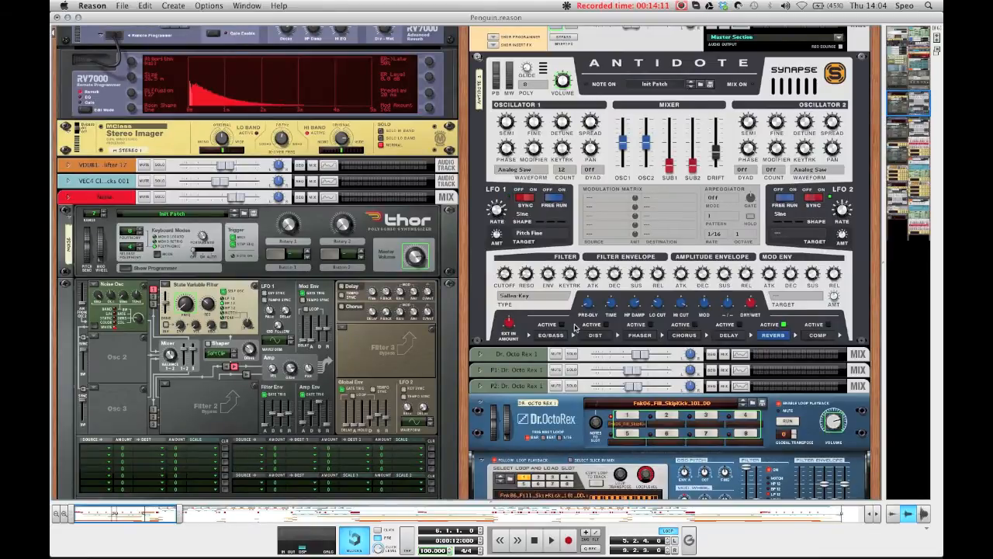
scroll(575, 328, "up", 2)
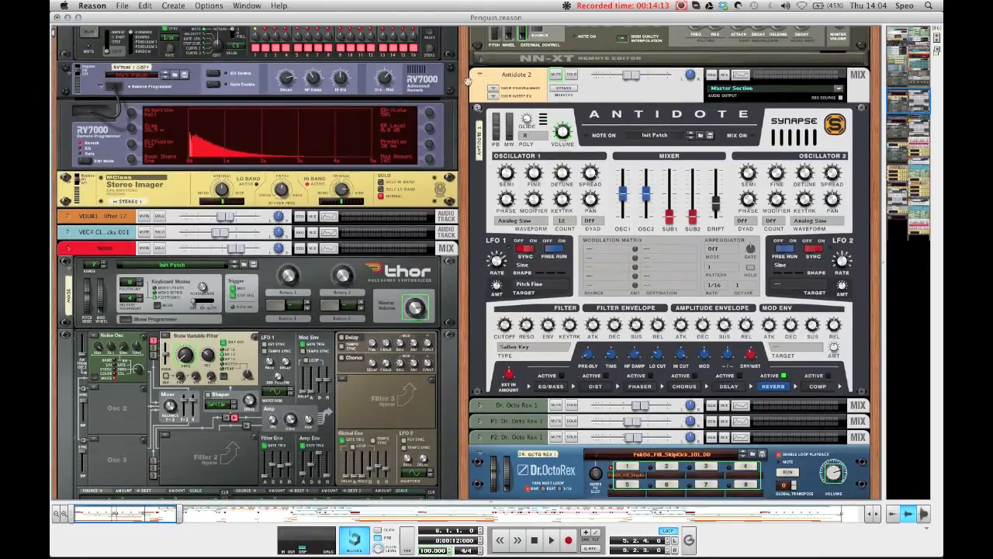
Step: Review the Antidote 2 synth's oscillator, filter, envelope and reverb settings alongside its track in the arrangement
key("F7")
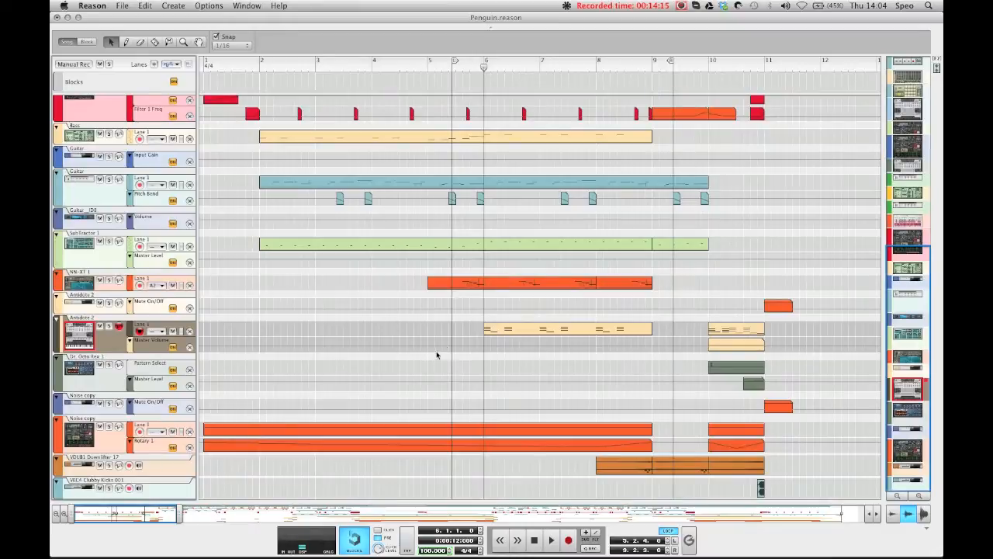
key("F6")
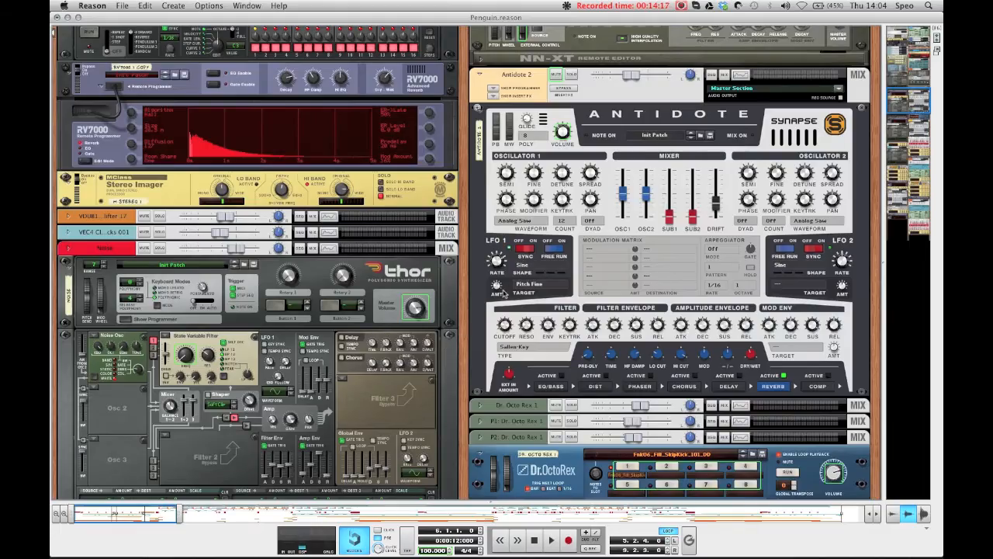
scroll(506, 294, "down", 2)
scroll(657, 305, "down", 1)
scroll(668, 306, "up", 3)
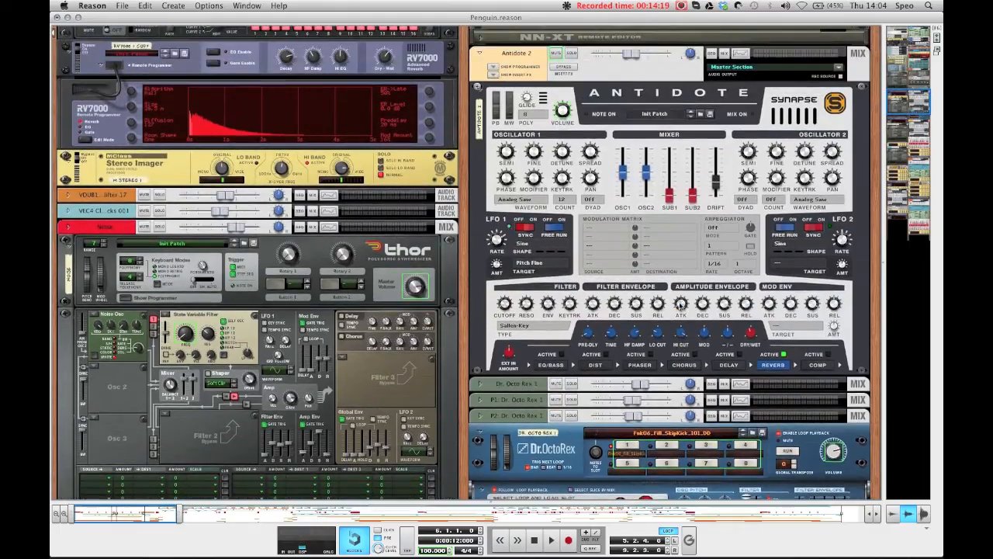
key("F7")
key("F6")
key("F7")
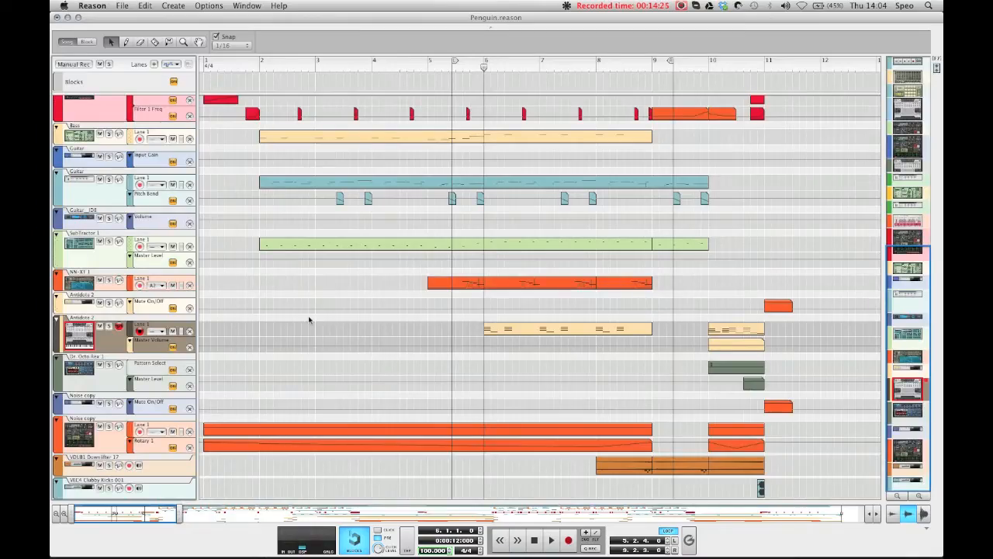
key("F6")
scroll(376, 335, "down", 3)
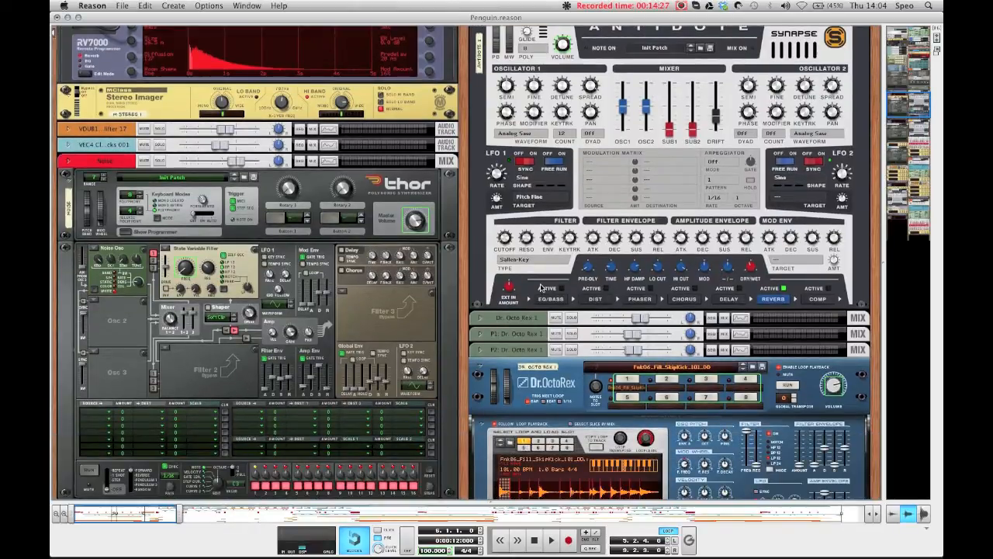
scroll(606, 258, "up", 2)
Step: Play the soloed Antidote 2 part, open the notes of its clip at bar 6, and return the playhead to bar 6
key("F7")
key("space")
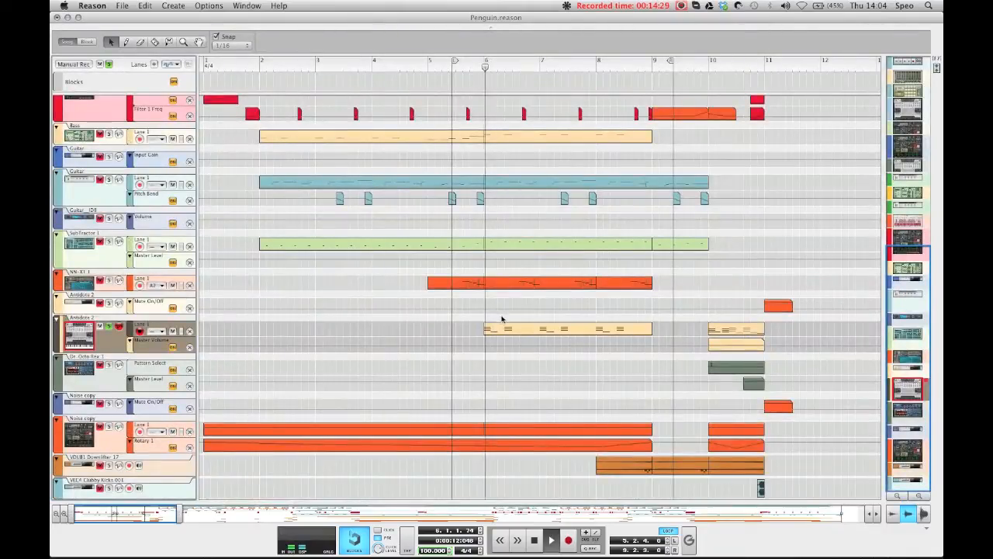
double_click(509, 331)
left_click(521, 63)
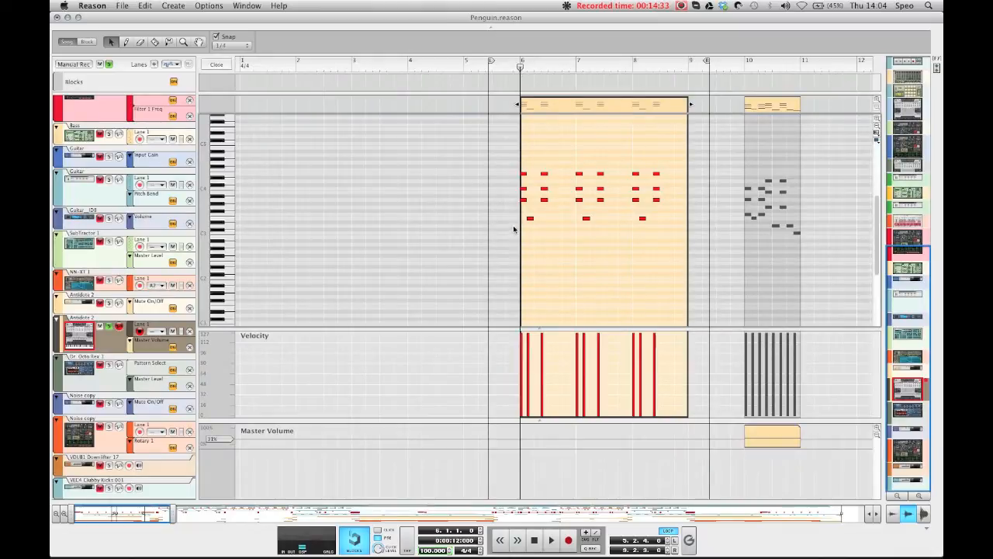
Step: Delete the low notes from the Antidote 2 clip at bar 6 and play the remaining chords
left_click_drag(513, 209, 648, 235)
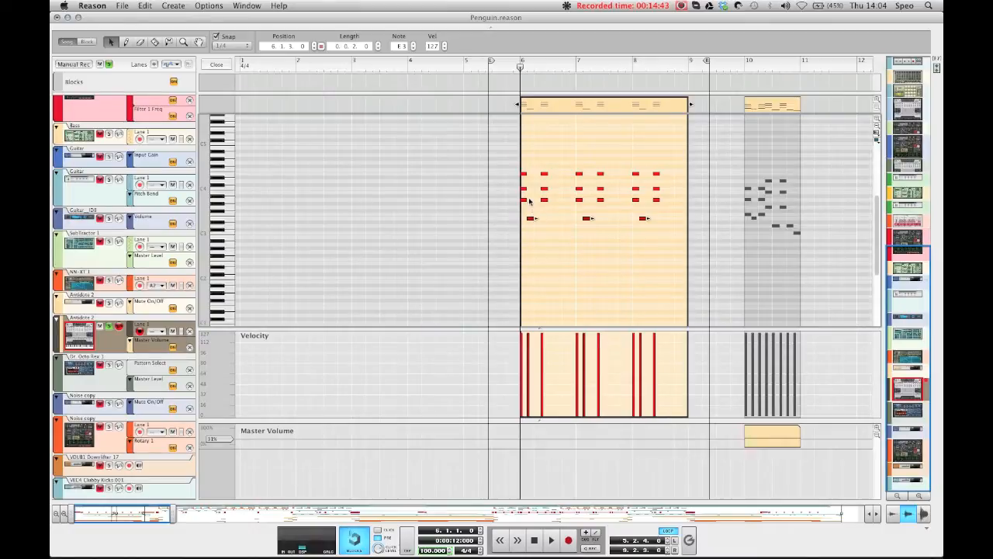
left_click_drag(516, 212, 664, 234)
key("Delete")
key("space")
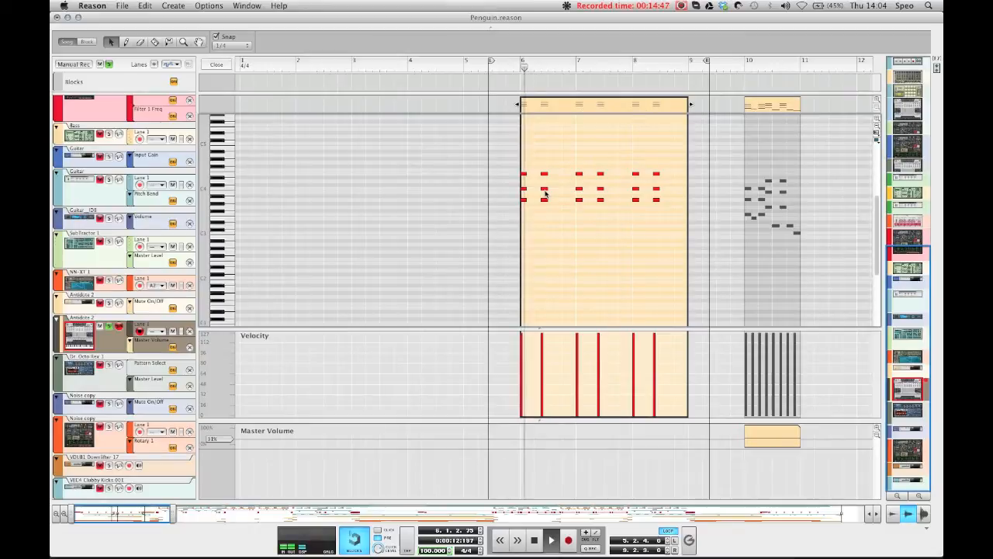
Step: Return the playhead to bar 6 and restore the deleted low notes in the Antidote 2 clip
left_click(520, 68)
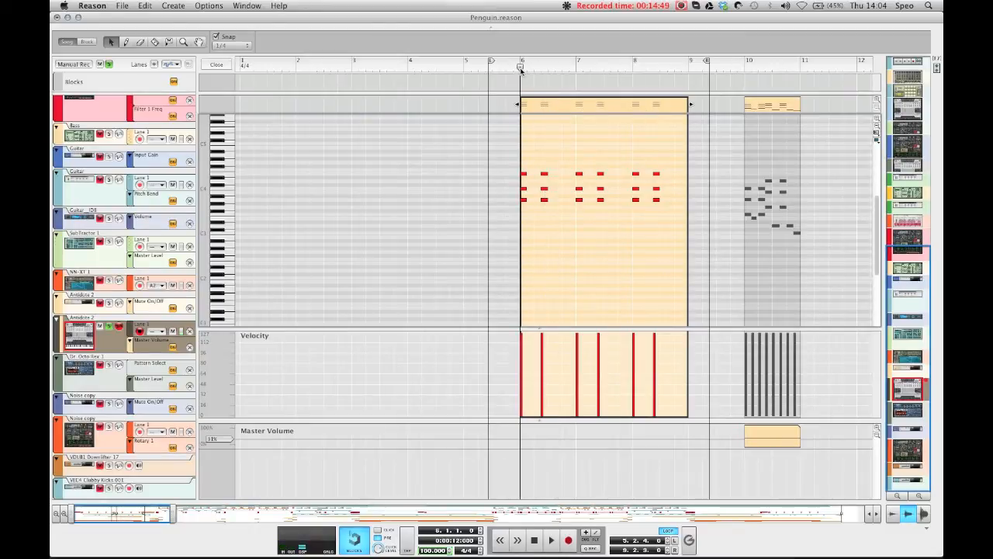
key("super+v")
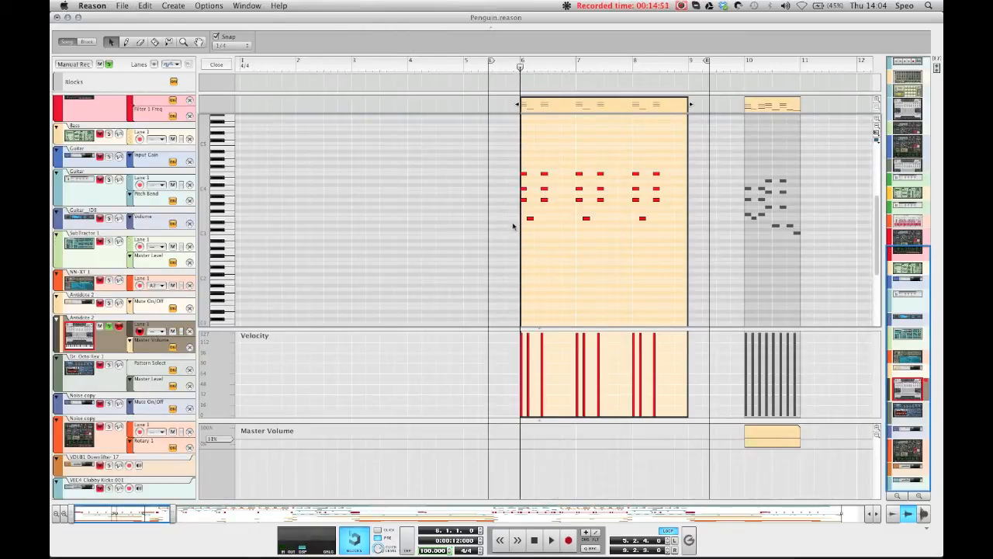
Step: Select the low notes of the Antidote 2 clip, set the snap value to 1/8, and clear the selection
left_click_drag(523, 211, 681, 256)
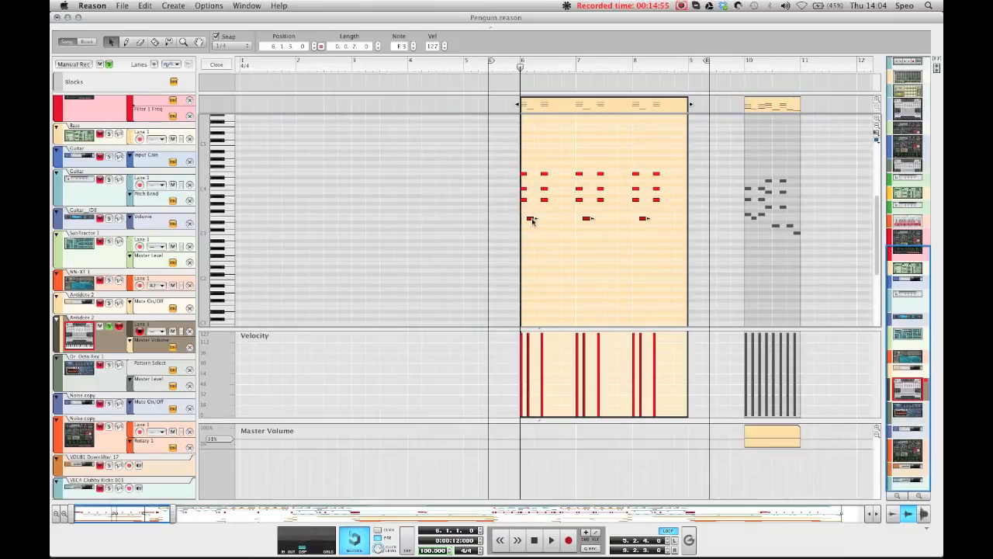
left_click(241, 46)
left_click(226, 56)
left_click_drag(531, 219, 532, 220)
left_click(539, 245)
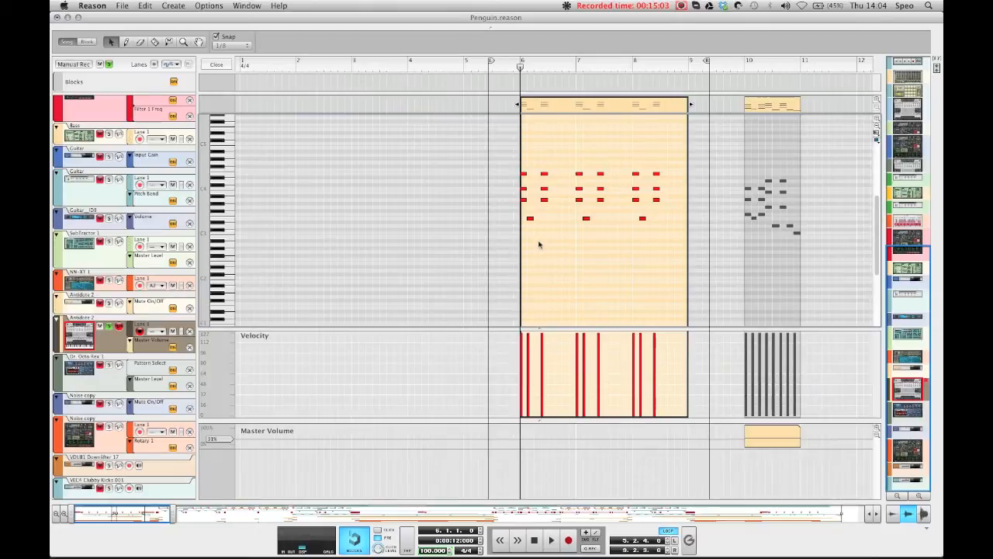
Step: Play the Antidote 2 clip at bar 6, open the clip at bar 10 and play it through
key("space")
left_click(743, 64)
left_click(761, 102)
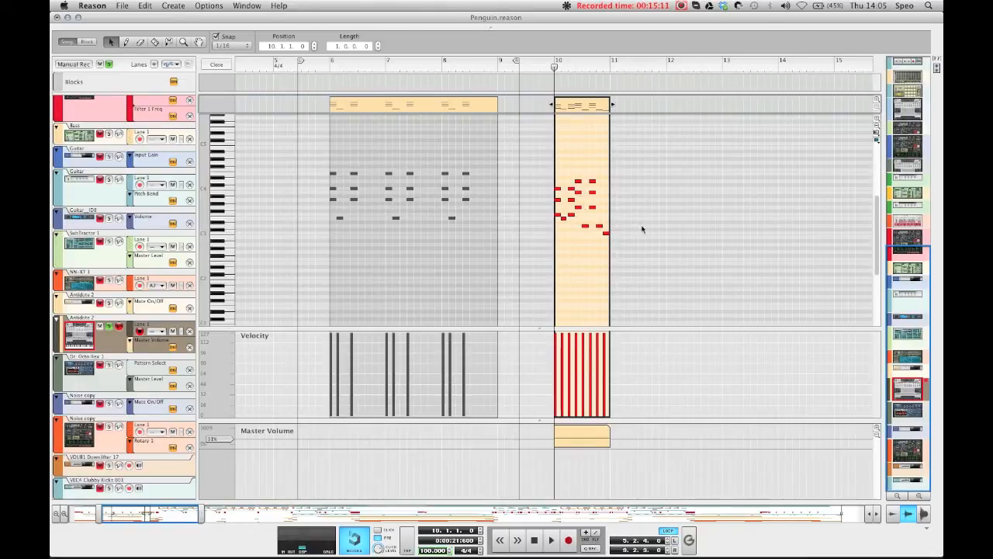
key("space")
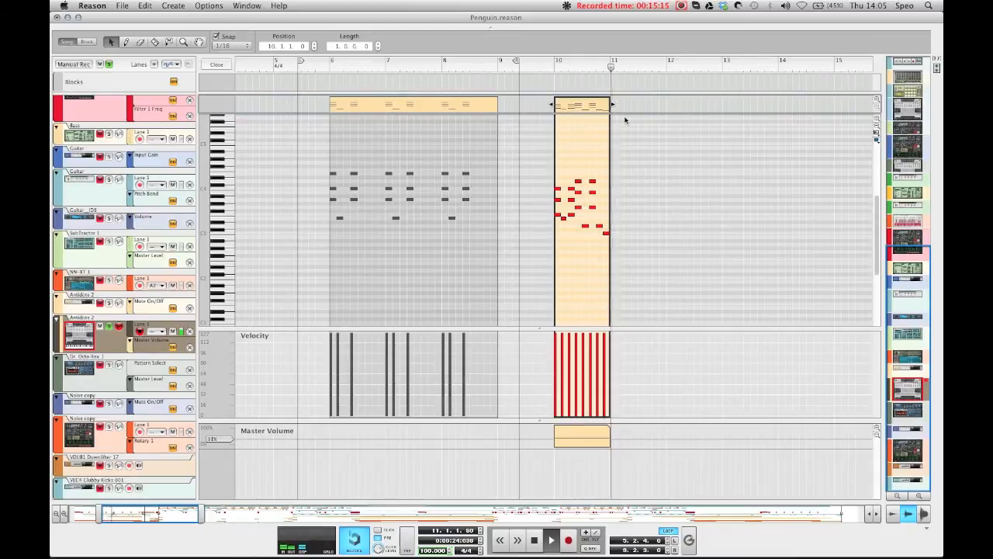
key("space")
Step: Return the playhead to bar 1, close the Antidote 2 note editor, and look over the arrangement's tracks
left_click_drag(614, 68, 200, 66)
left_click(212, 65)
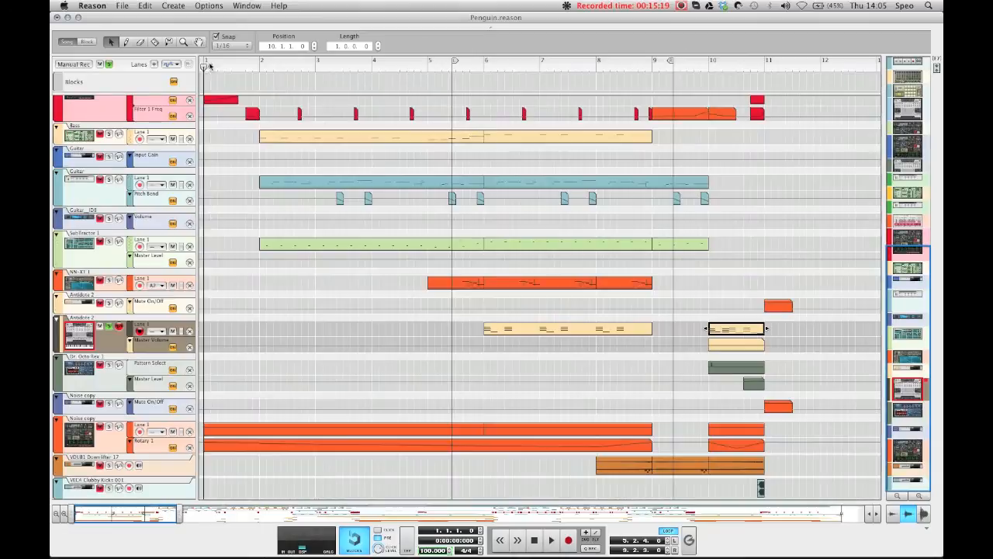
scroll(269, 195, "up", 8)
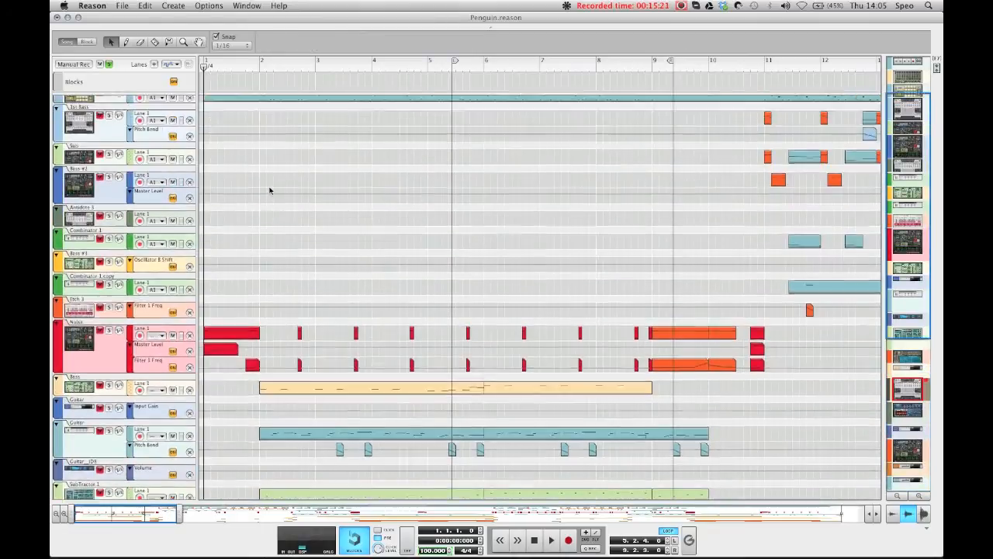
scroll(281, 204, "down", 8)
scroll(282, 204, "up", 8)
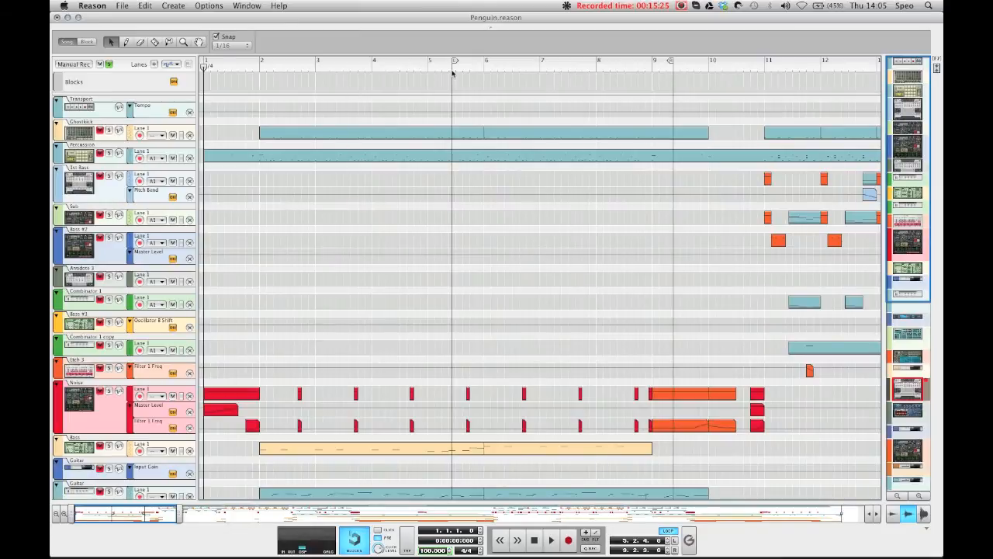
key("F6")
scroll(451, 257, "up", 10)
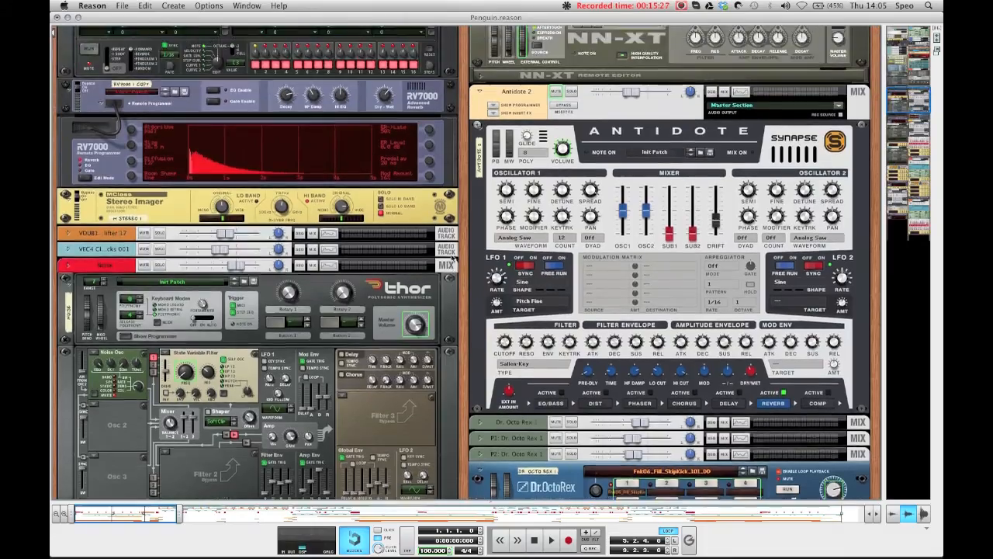
scroll(451, 258, "up", 5)
key("F7")
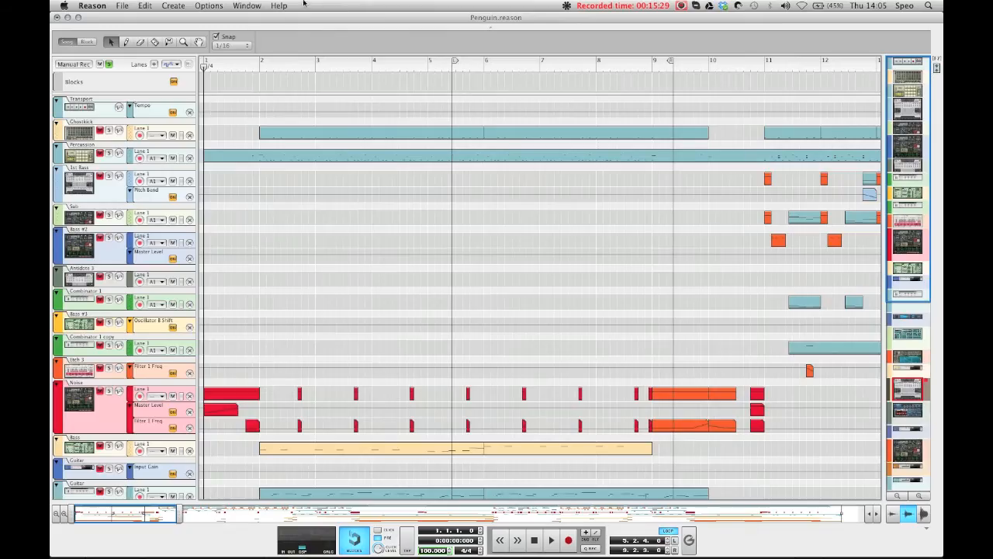
Step: Set the loop range from bar 11 to bar 19 and place the playhead at bar 11
left_click_drag(454, 62, 204, 64)
left_click_drag(672, 62, 765, 63)
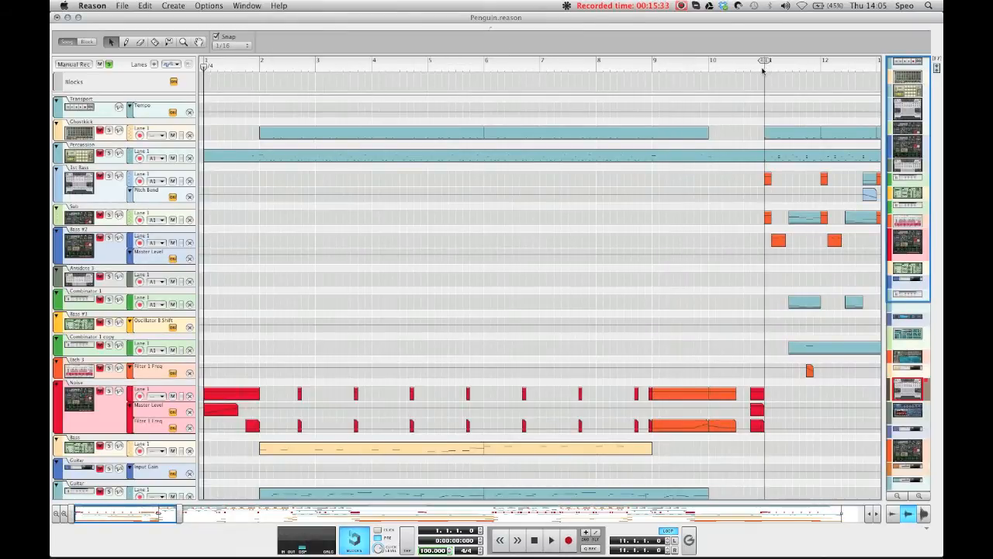
left_click_drag(942, 93, 839, 104)
left_click_drag(368, 67, 390, 67)
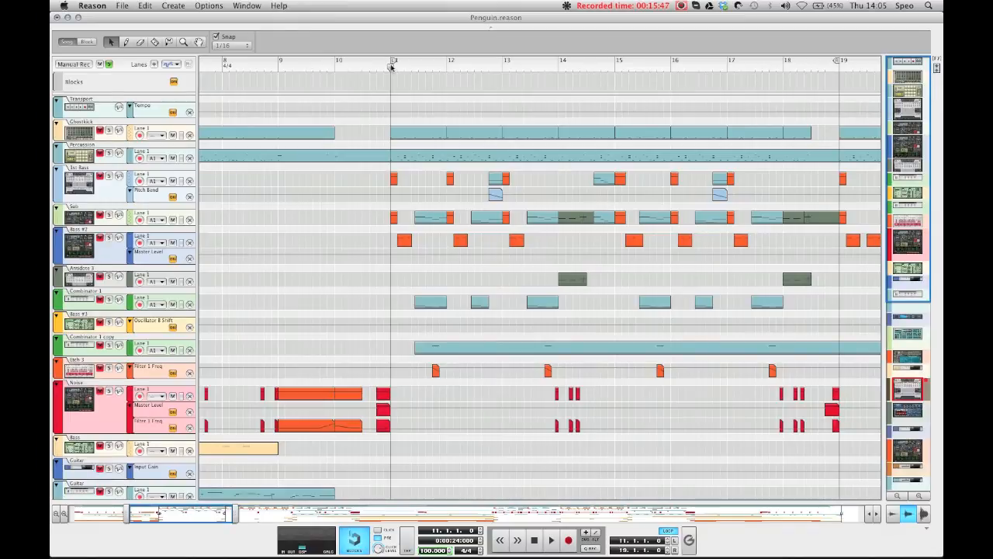
Step: Start and stop playback at bar 11, and place the playhead at 10.4.4.0, just before the new section
key("space")
key("space")
left_click(388, 67)
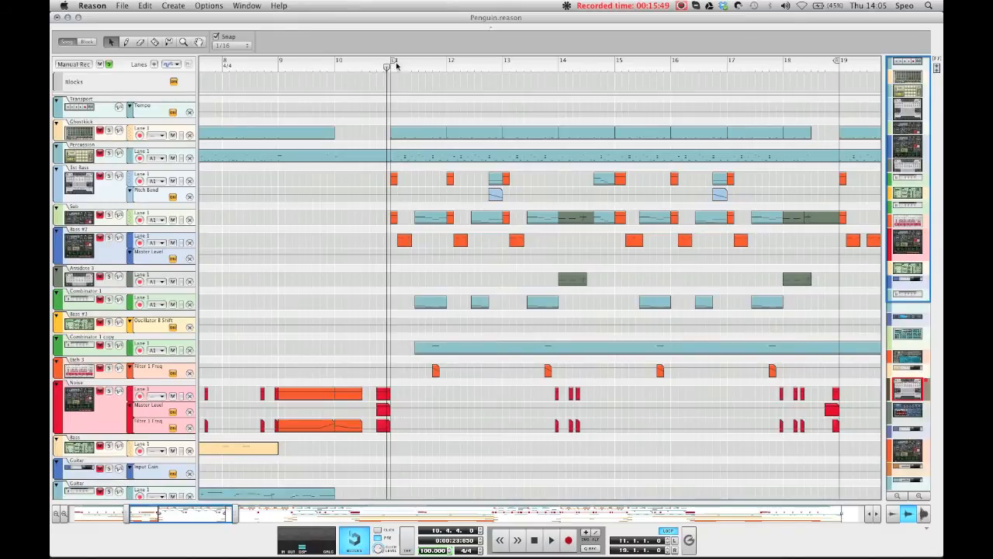
left_click(680, 6)
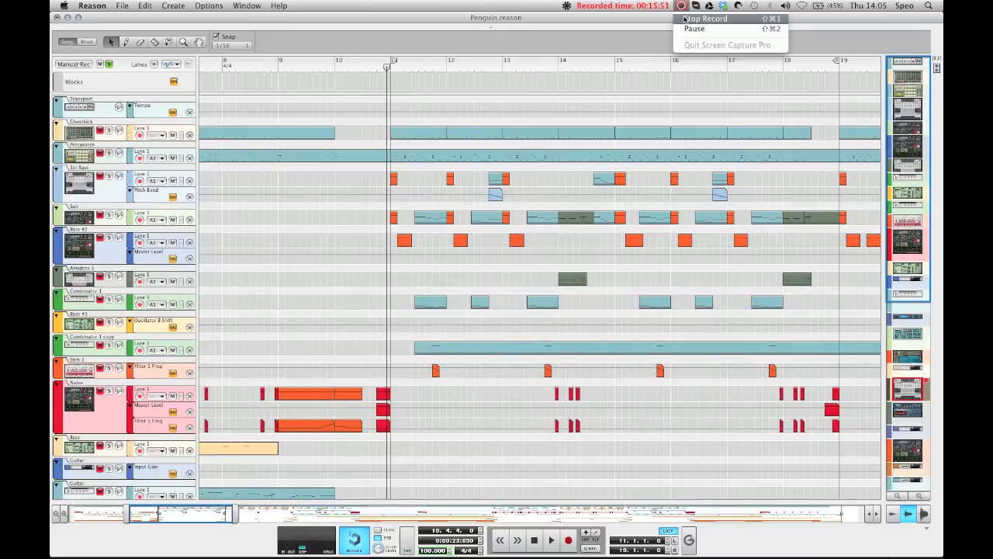